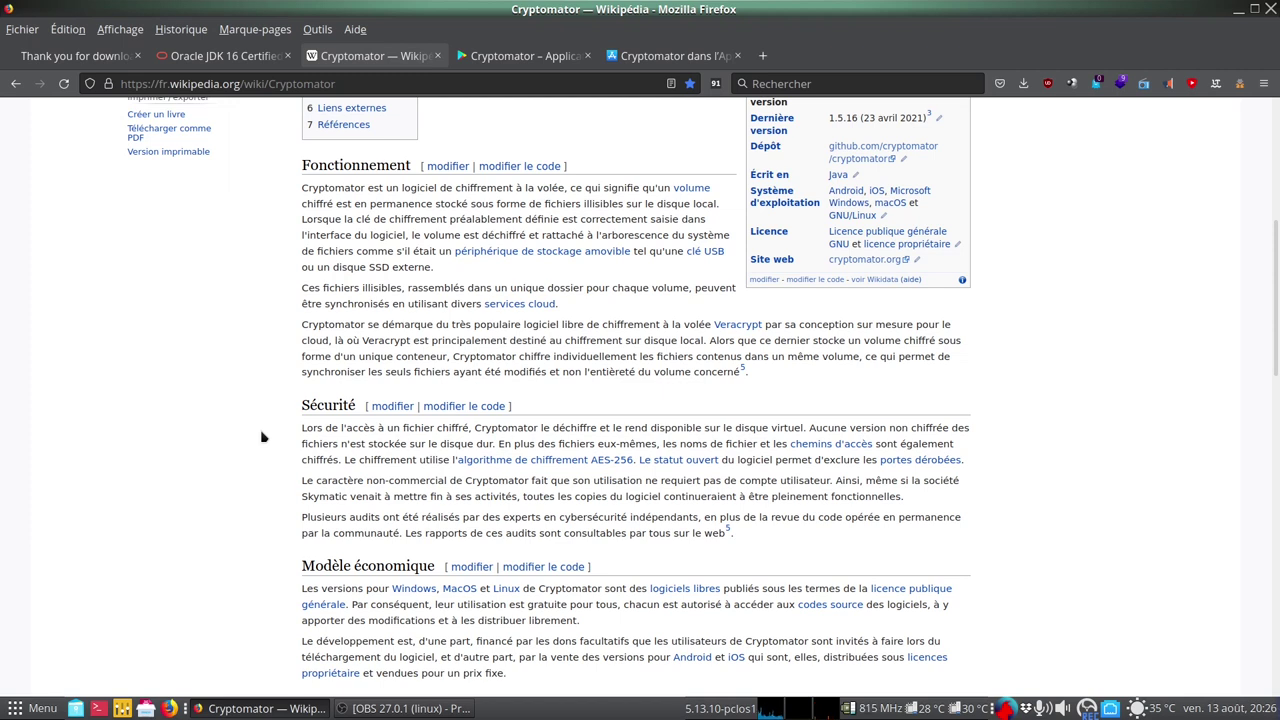
# Scroll the French Cryptomator Wikipedia article past Sécurité down to Réception and Alternatives
pyautogui.scroll(-5, 263, 437)
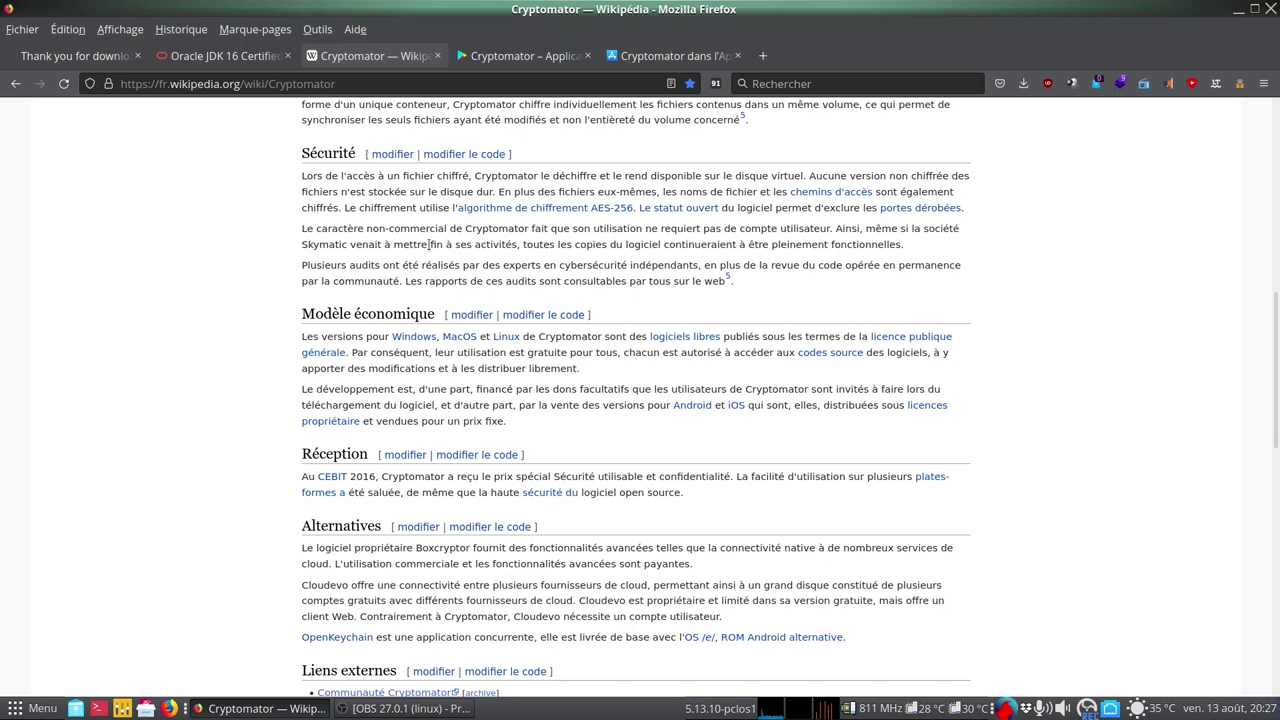
# Look at Cryptomator's Google Play and App Store pages, then return to the download thanks tab
pyautogui.click(540, 55)
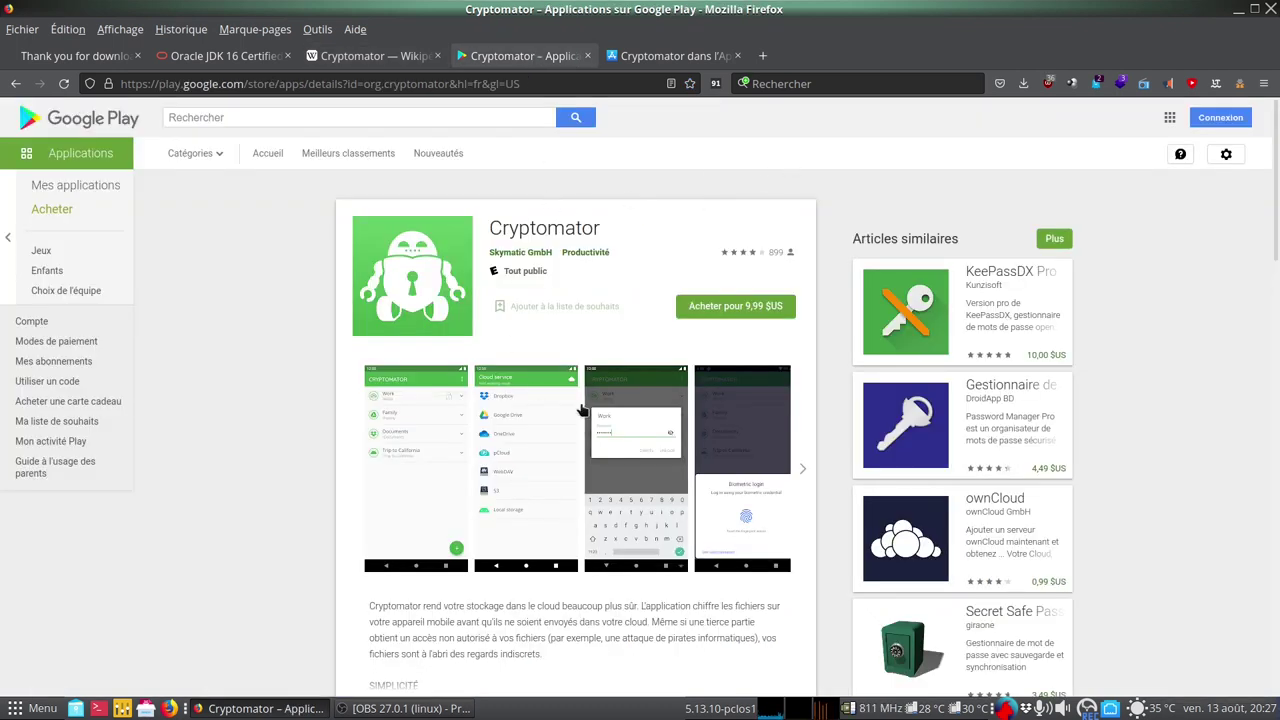
pyautogui.click(690, 57)
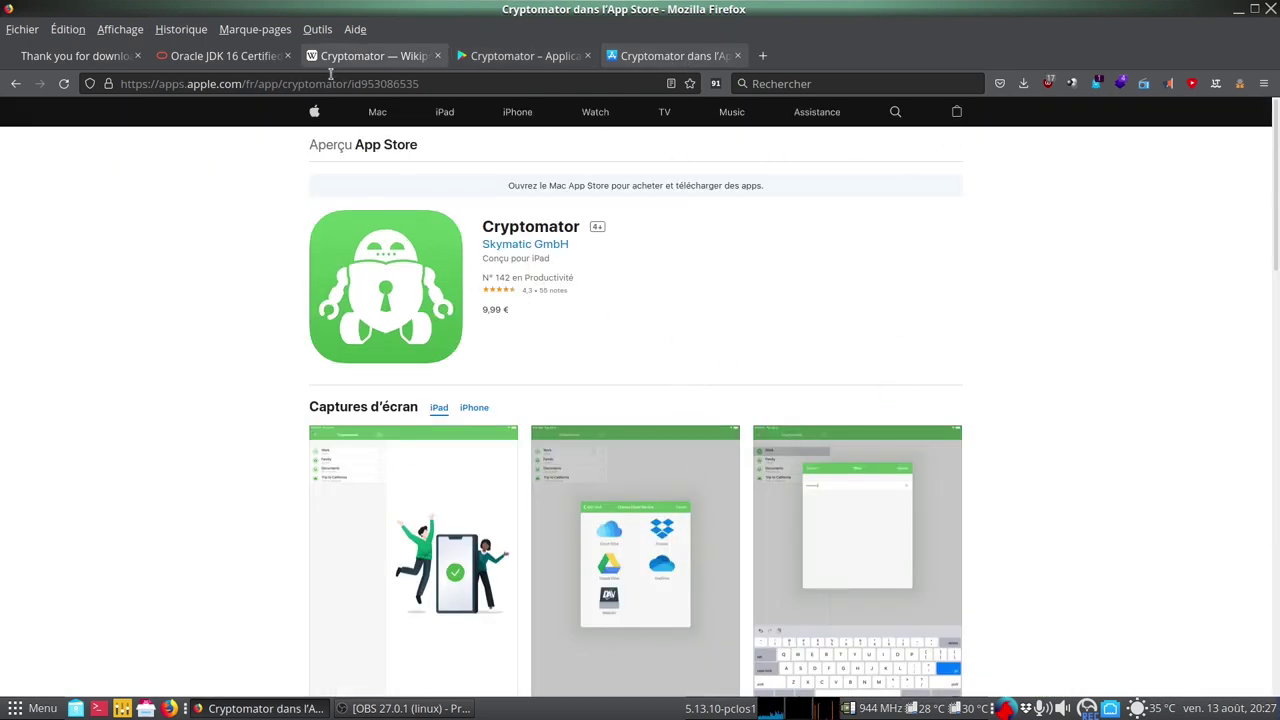
pyautogui.click(114, 62)
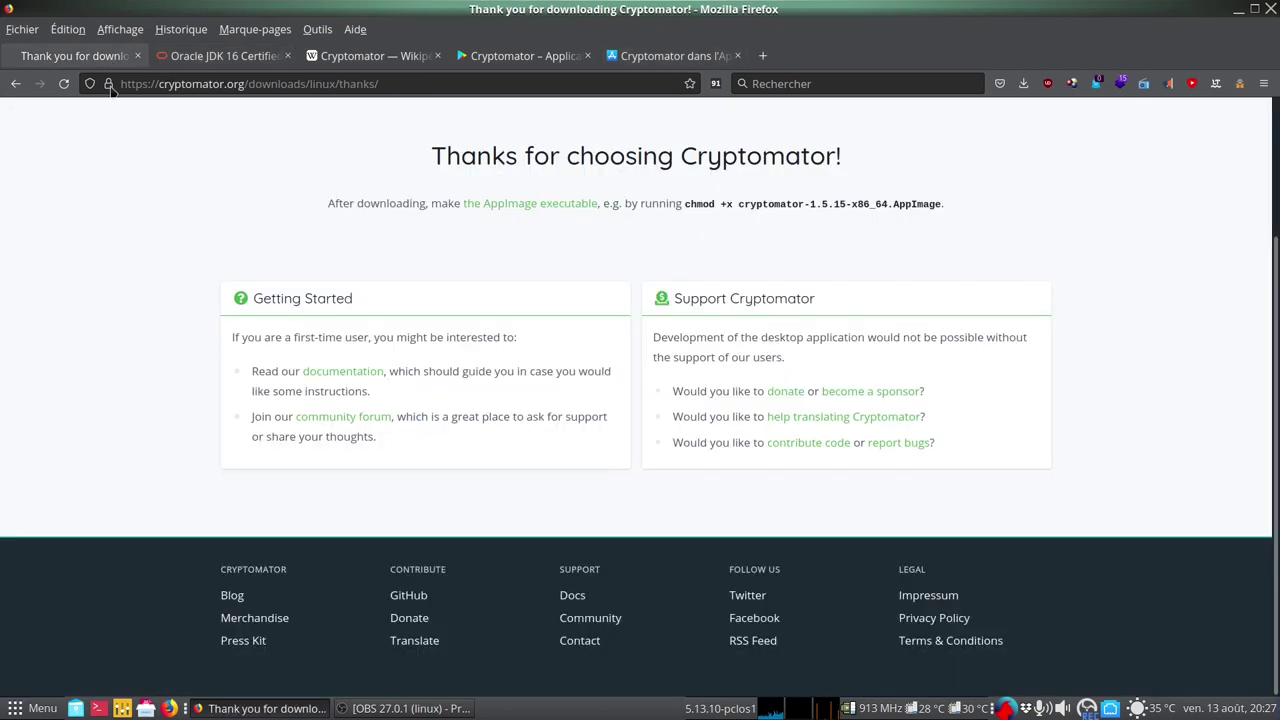
# Open the Docs link in a new tab and switch to it
pyautogui.rightClick(574, 592)
pyautogui.click(700, 360)
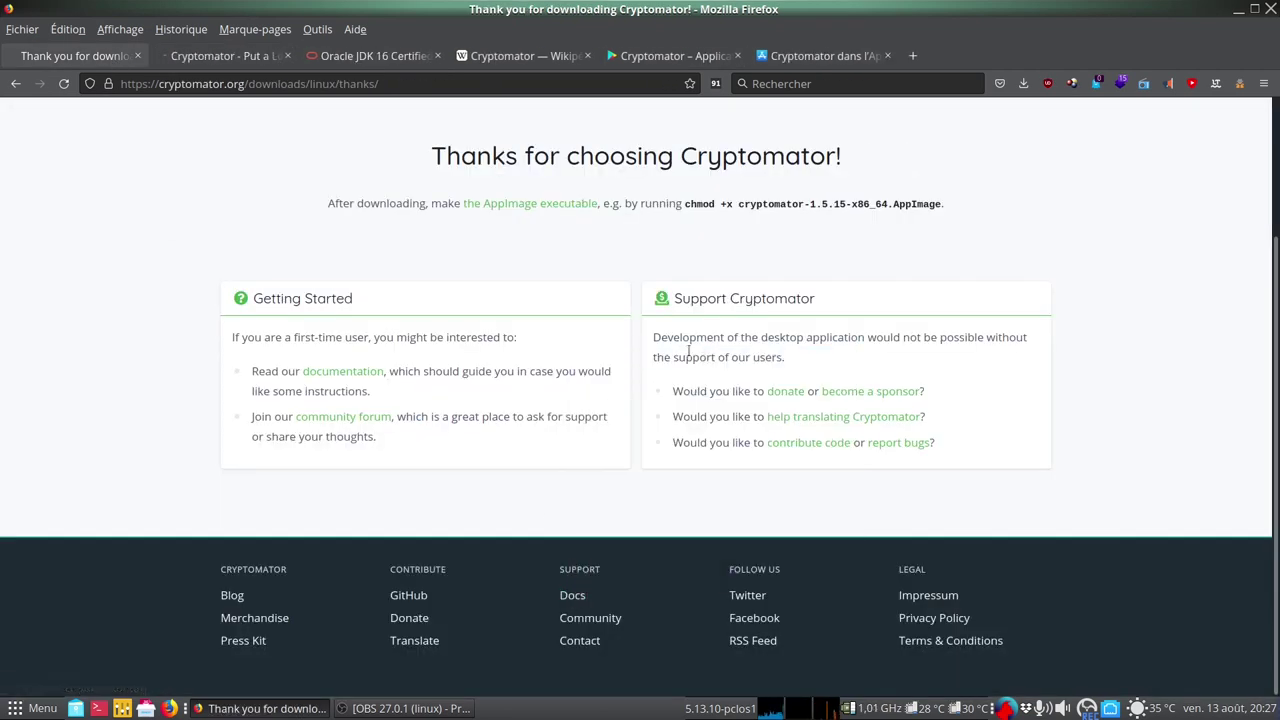
pyautogui.click(207, 56)
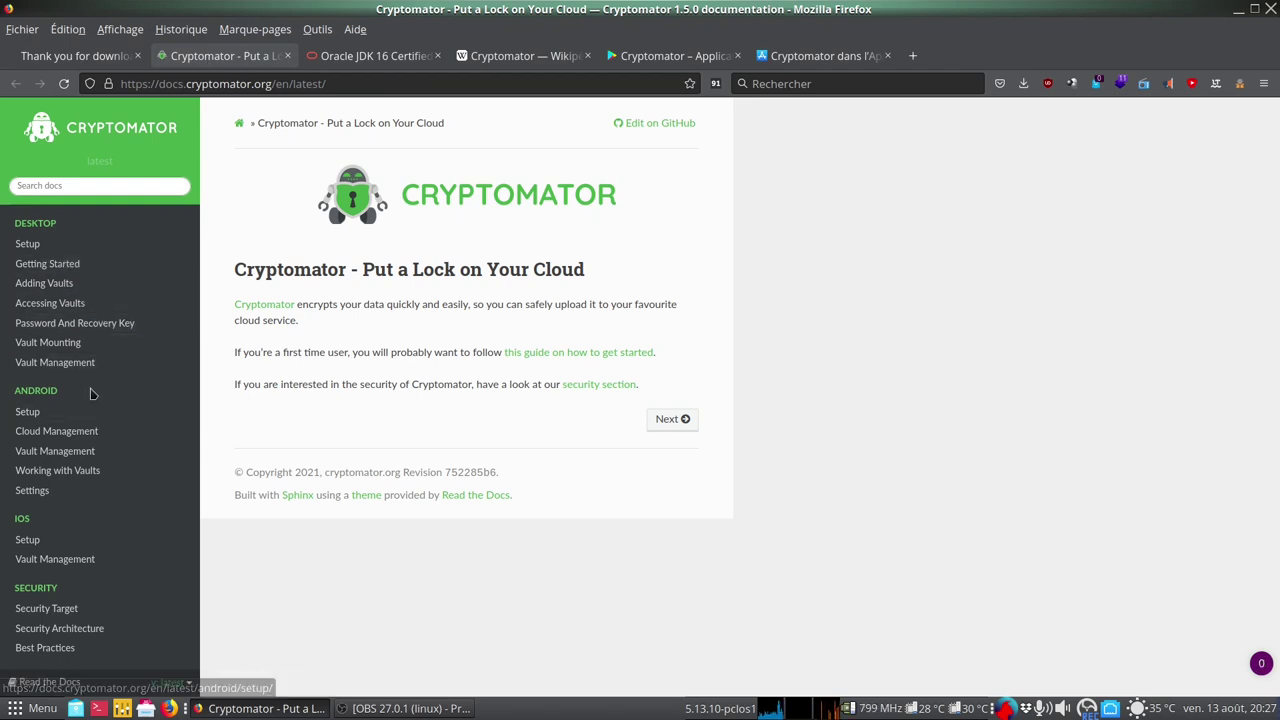
# Go through Getting Started to the Adding Vaults docs page, read it, then minimize Firefox
pyautogui.click(77, 263)
pyautogui.scroll(-2, 437, 449)
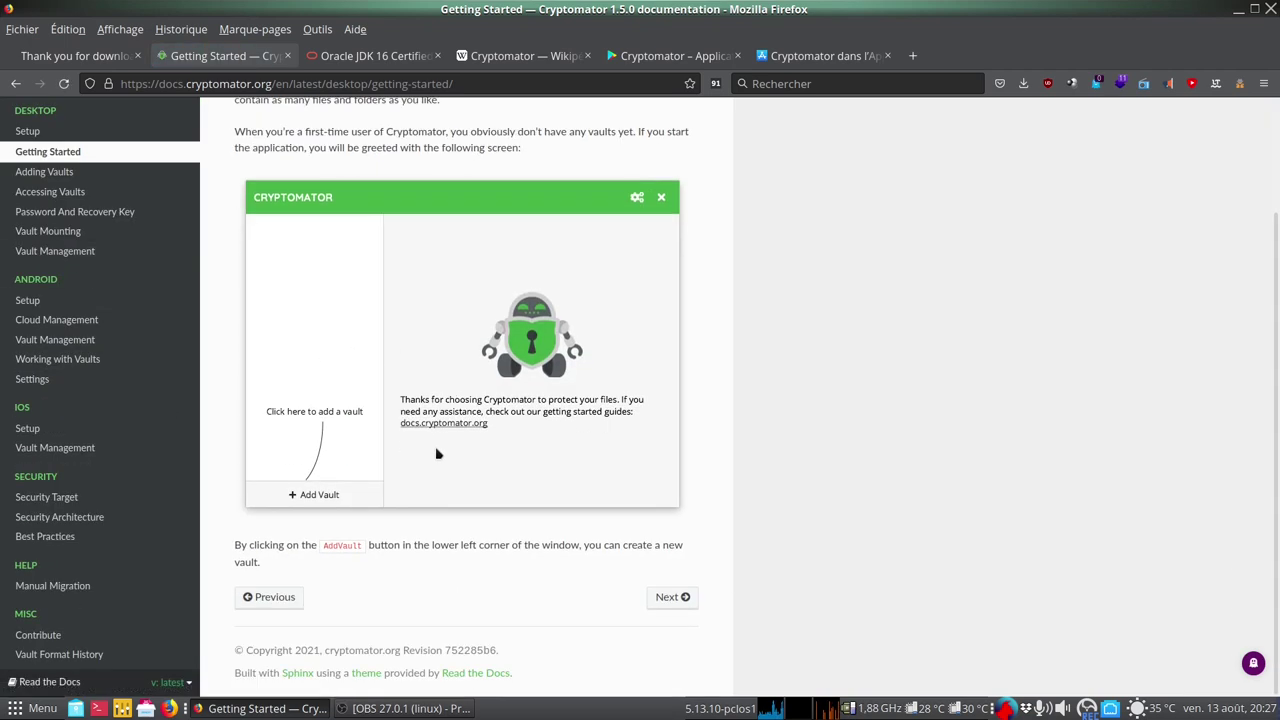
pyautogui.click(672, 597)
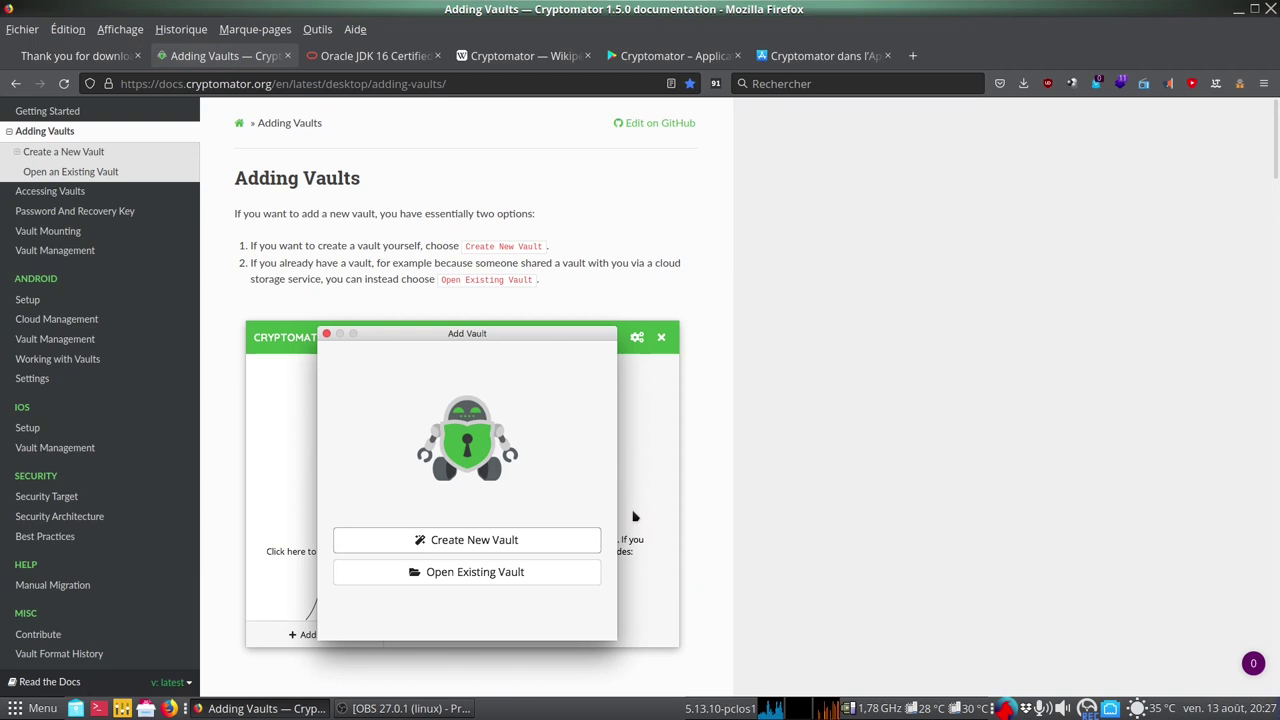
pyautogui.scroll(-6, 633, 516)
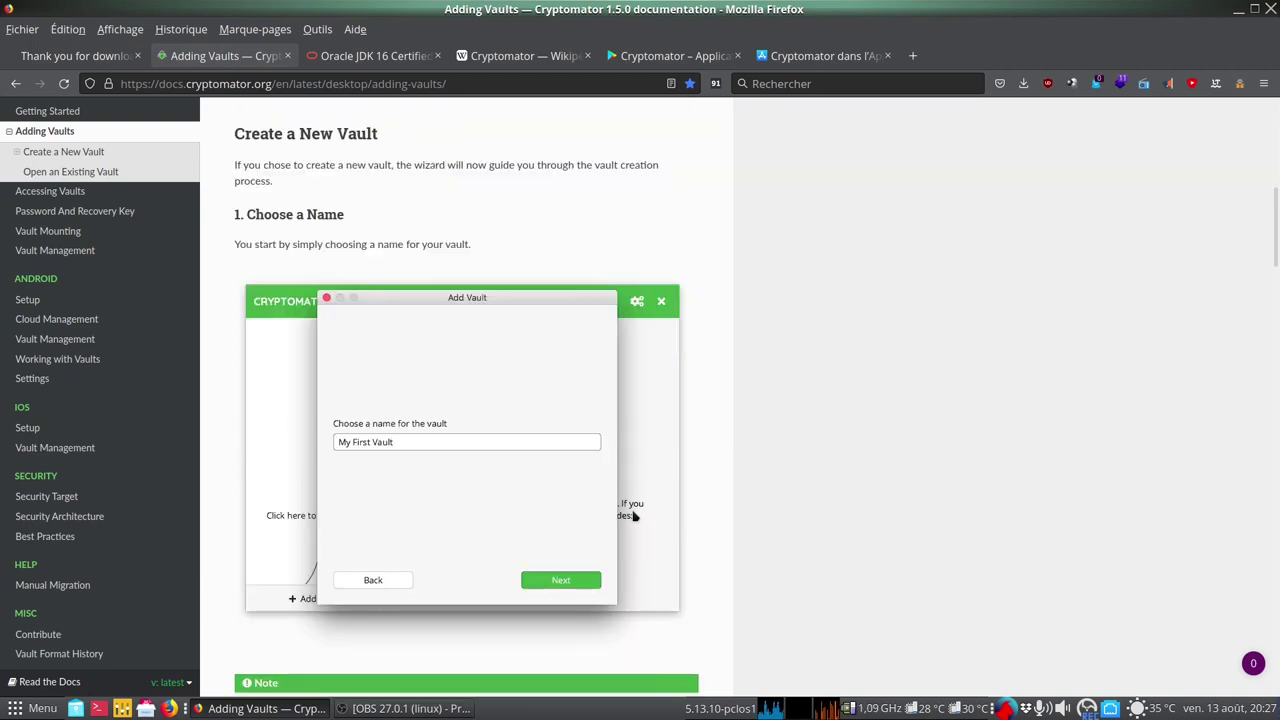
pyautogui.scroll(-6, 633, 516)
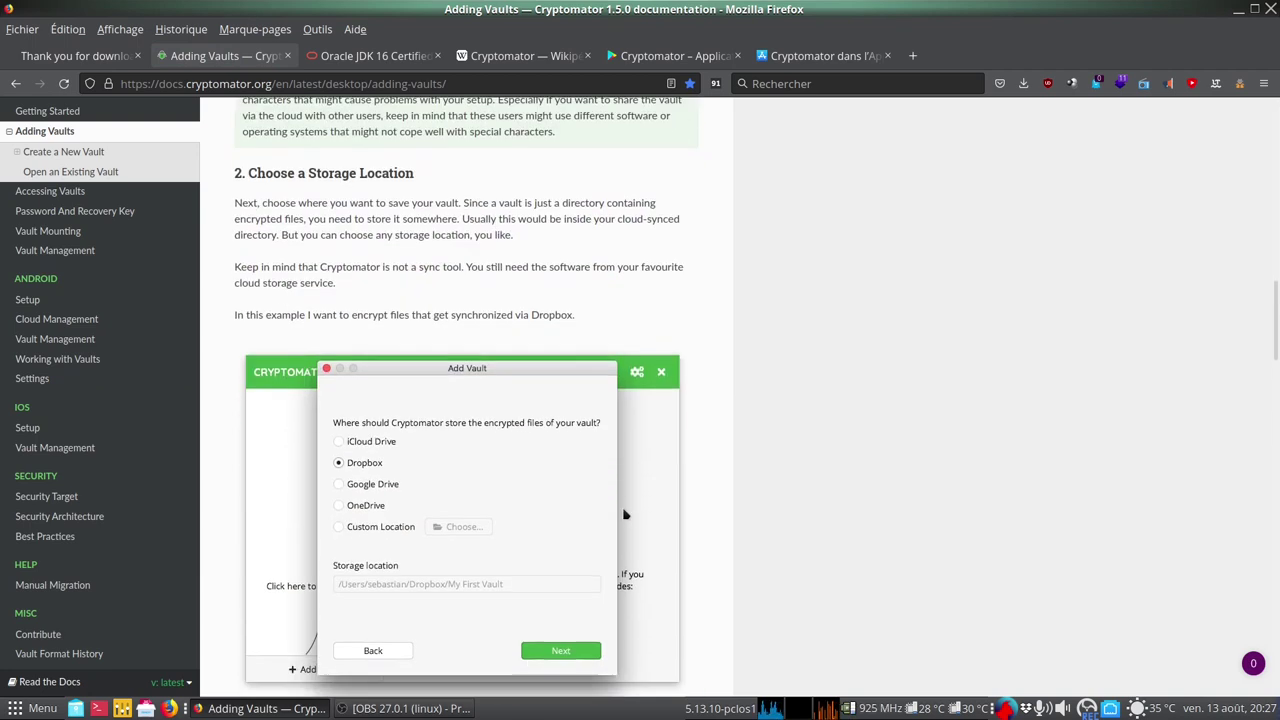
pyautogui.scroll(-1, 624, 514)
pyautogui.scroll(-2, 624, 513)
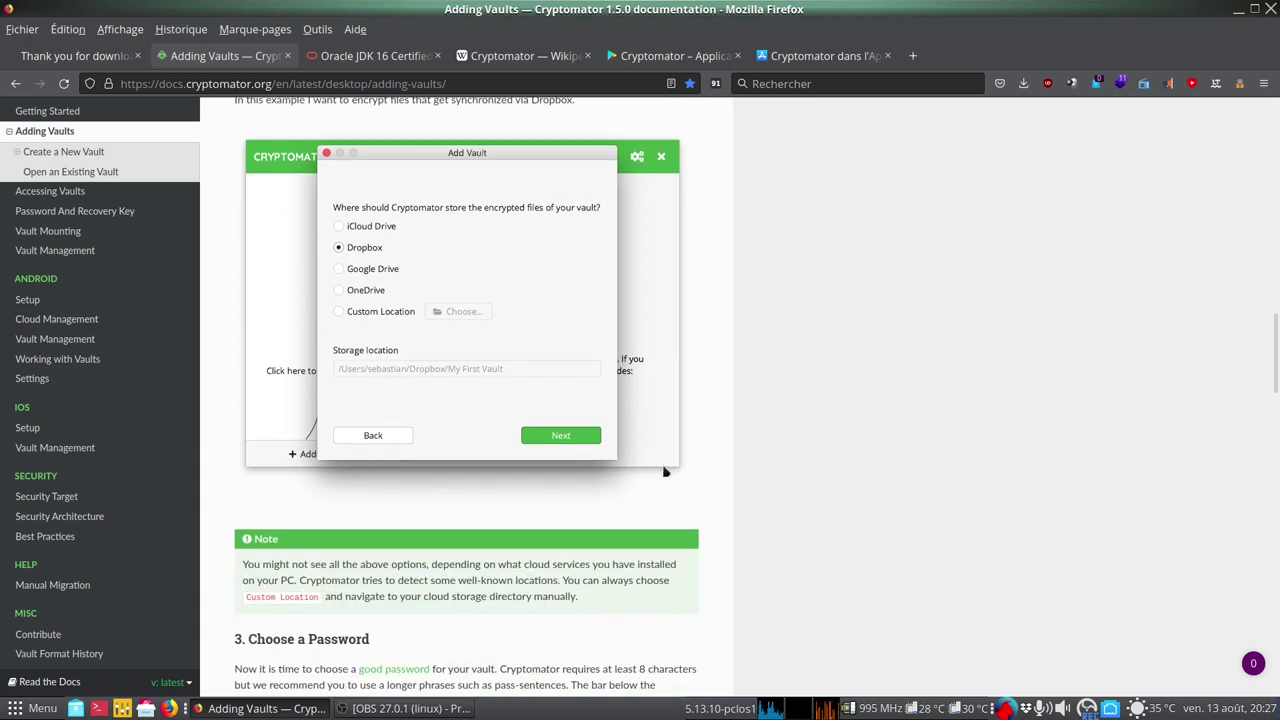
pyautogui.scroll(4, 775, 358)
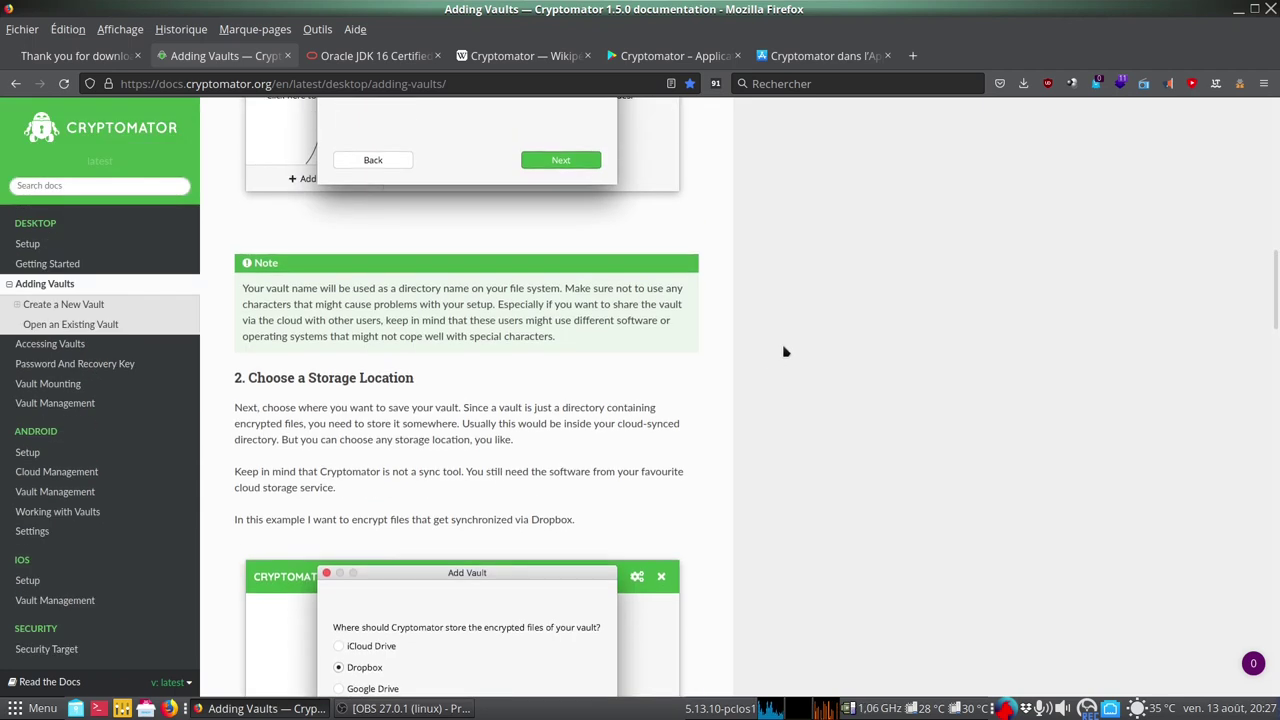
pyautogui.click(1238, 9)
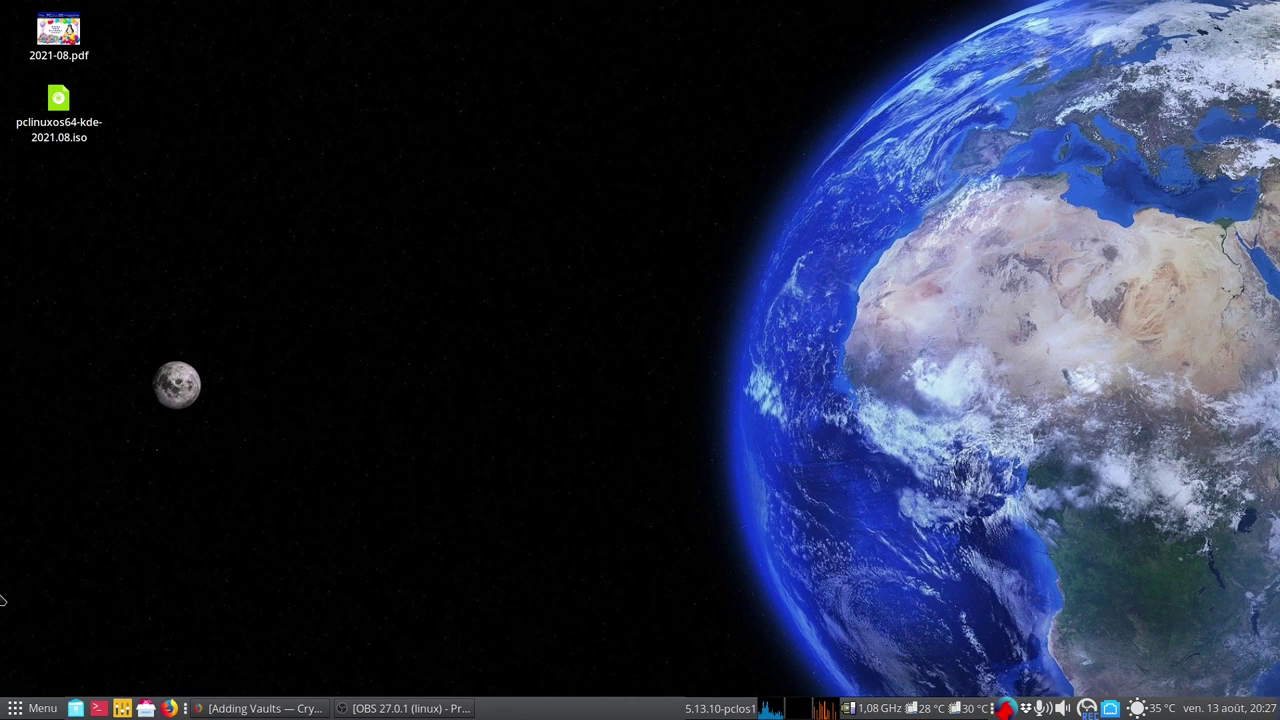
# Launch Cryptomator by searching 'cr', shift its window left, and open its preferences
pyautogui.press('super')
pyautogui.write('cr')
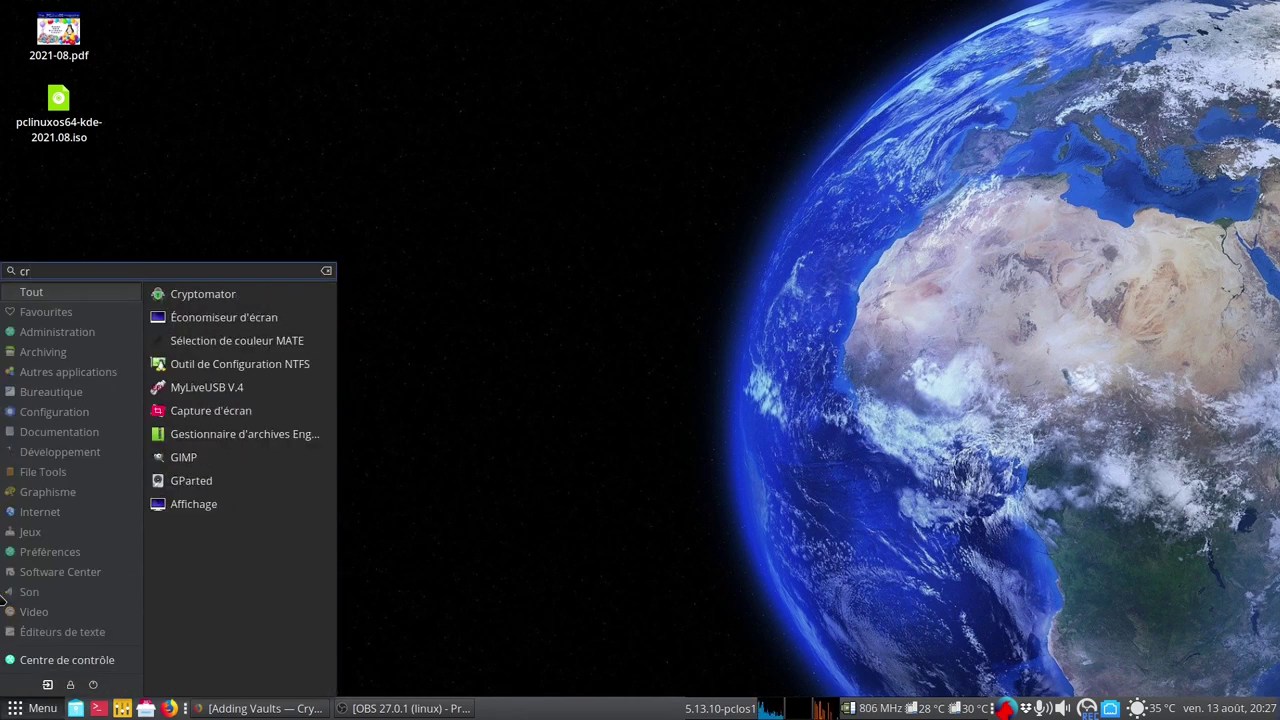
pyautogui.press('Return')
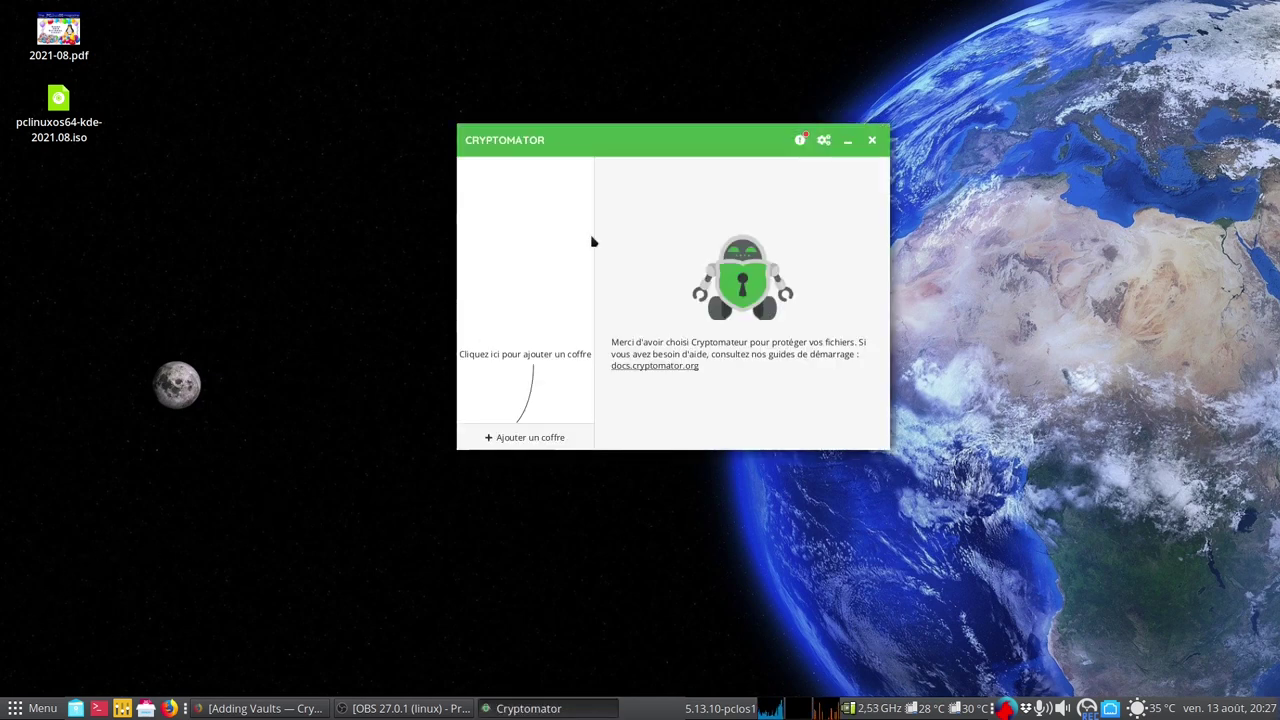
pyautogui.moveTo(706, 140); pyautogui.dragTo(614, 144)
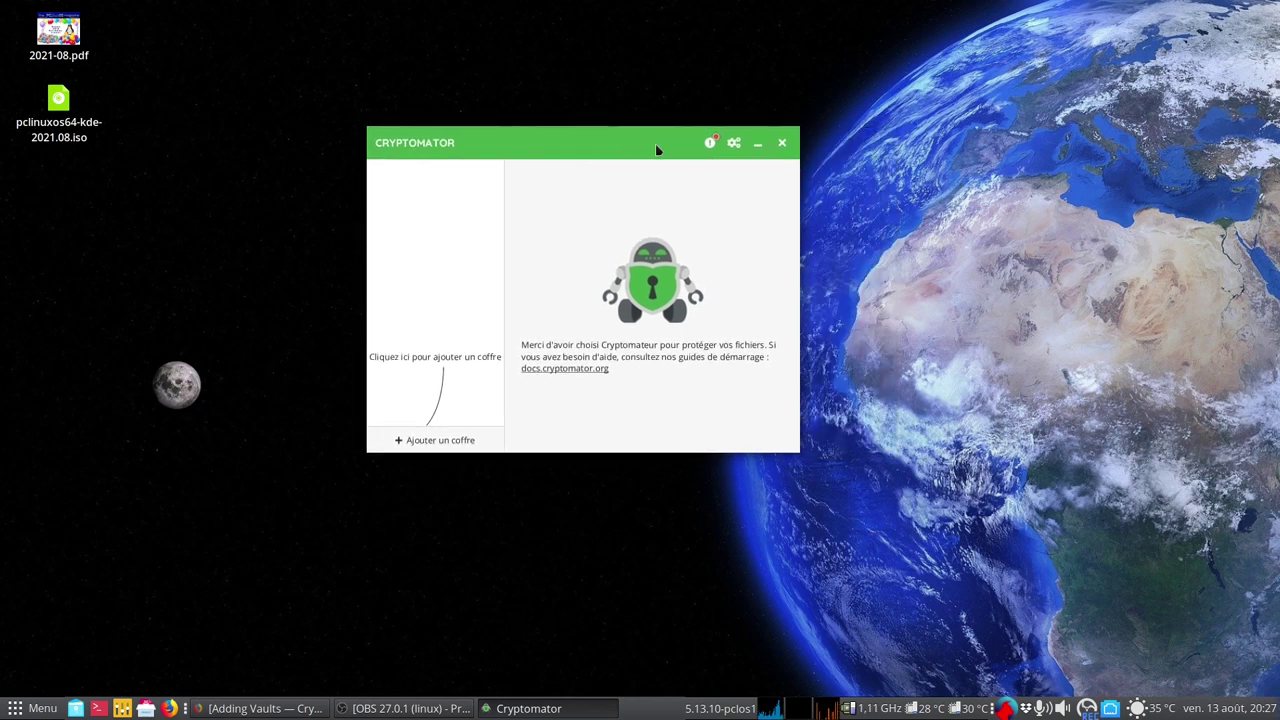
pyautogui.click(711, 144)
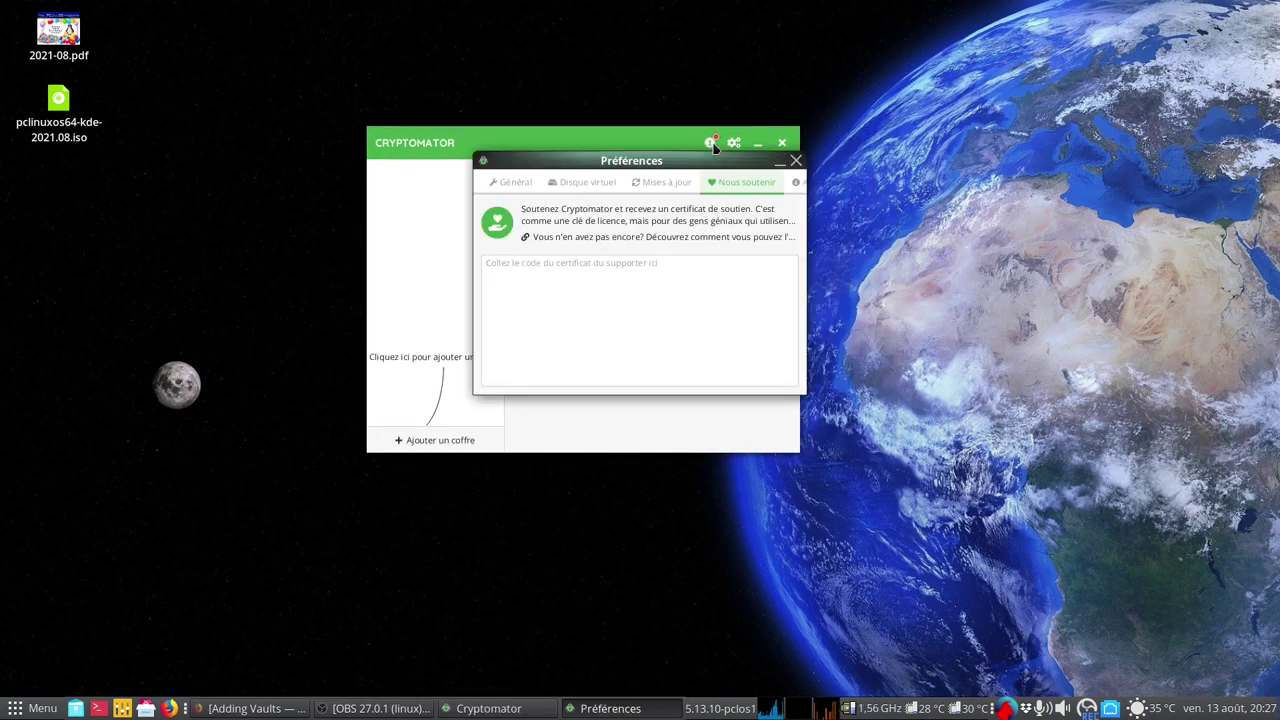
# Review the Mises à jour, Disque virtuel (volume type kept at FUSE) and Général preferences, then close
pyautogui.click(666, 188)
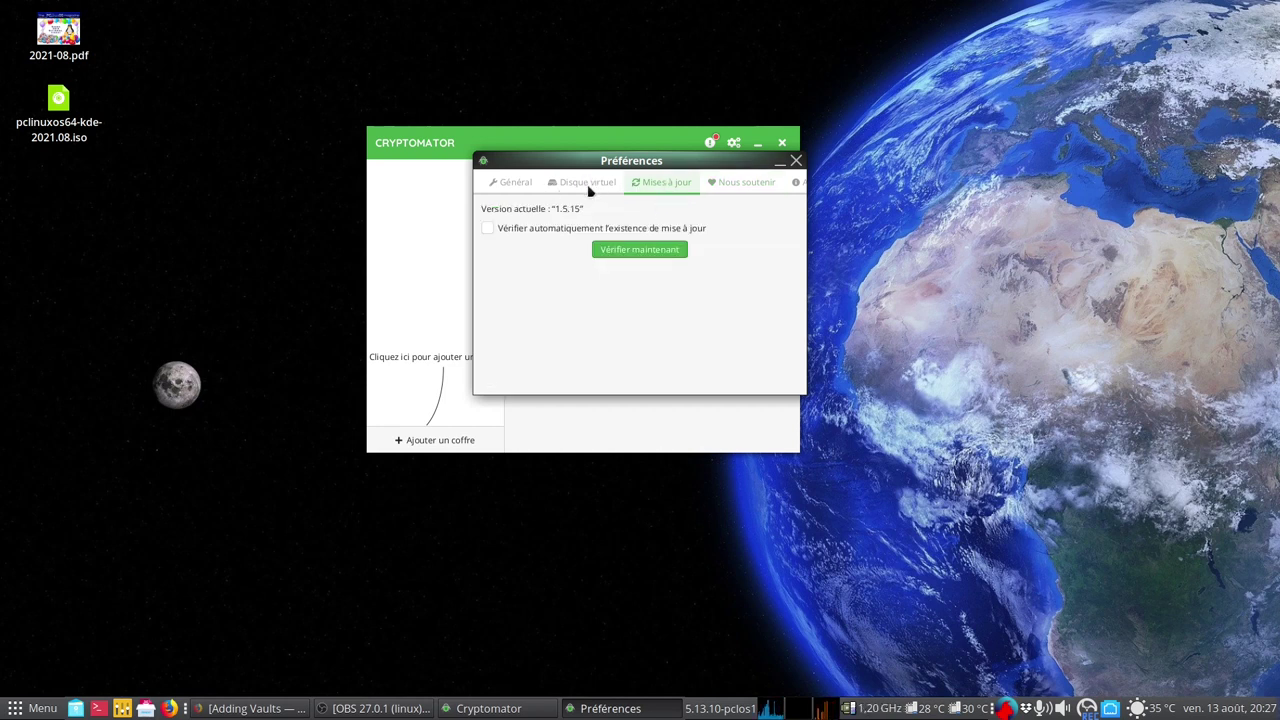
pyautogui.click(590, 190)
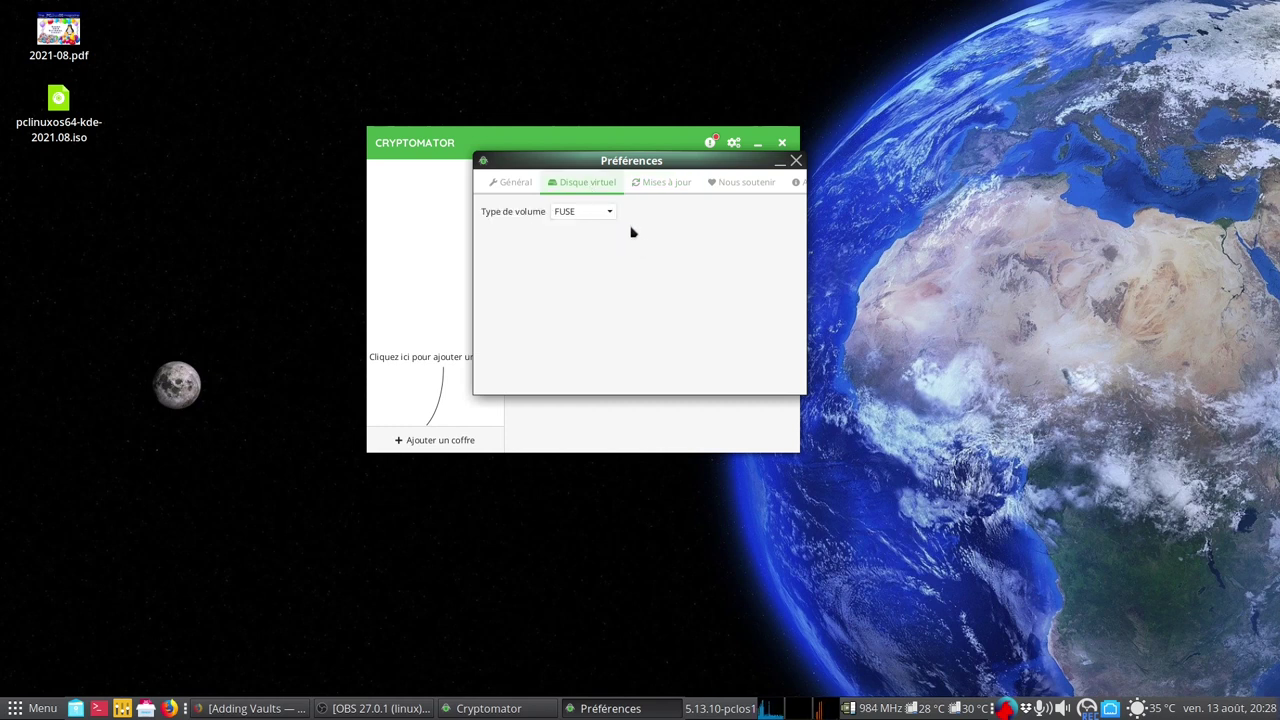
pyautogui.click(610, 214)
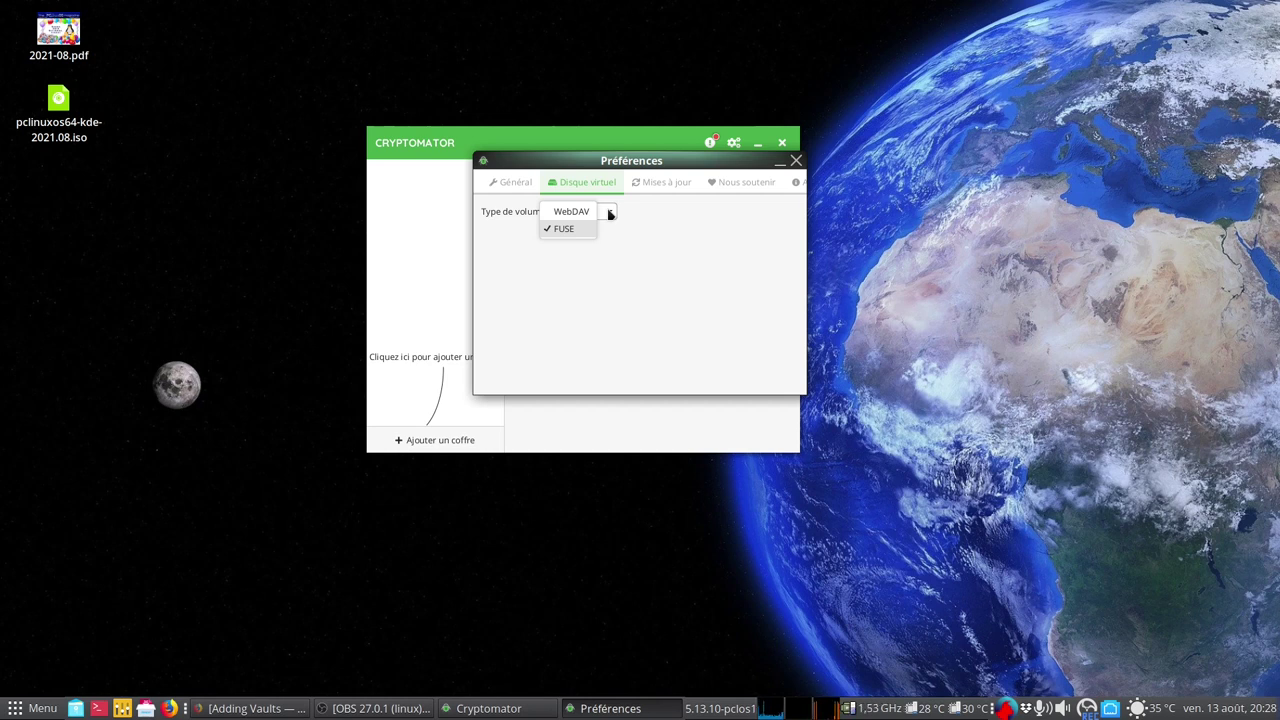
pyautogui.click(577, 185)
pyautogui.click(517, 184)
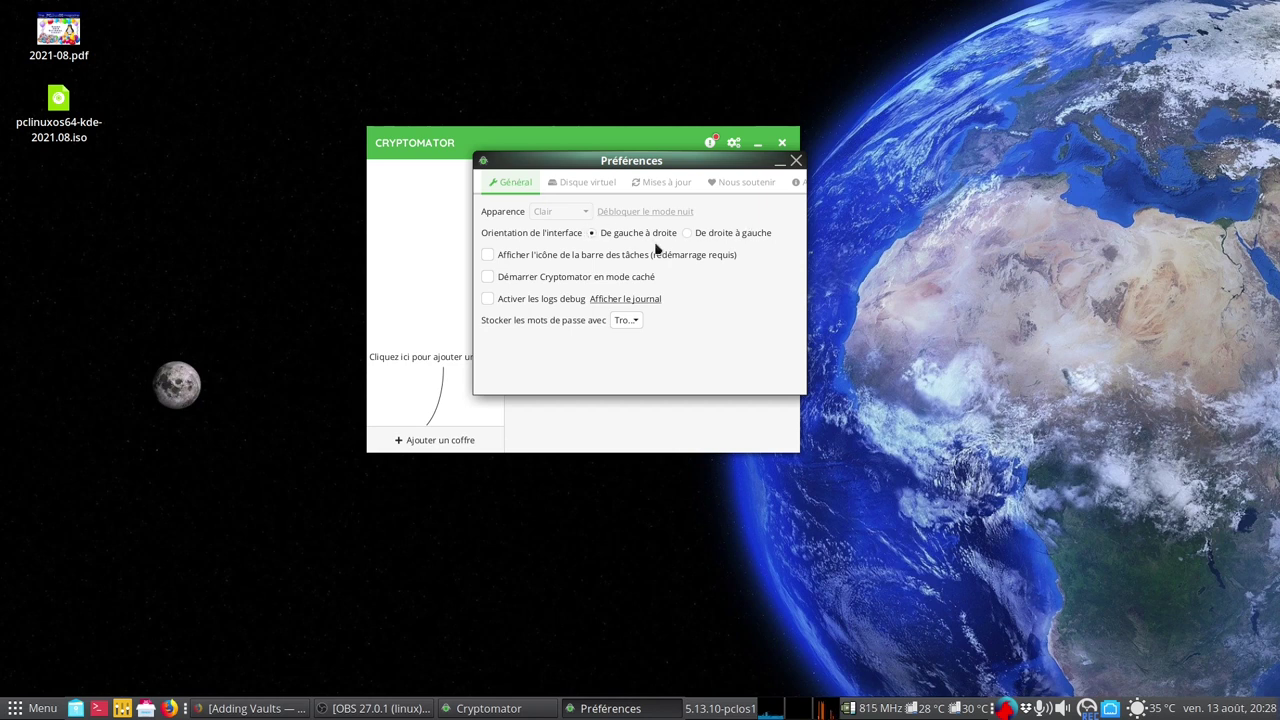
pyautogui.click(795, 161)
# Reopen the preferences to recheck the Disque virtuel settings, then close them again
pyautogui.click(733, 143)
pyautogui.click(578, 187)
pyautogui.click(795, 161)
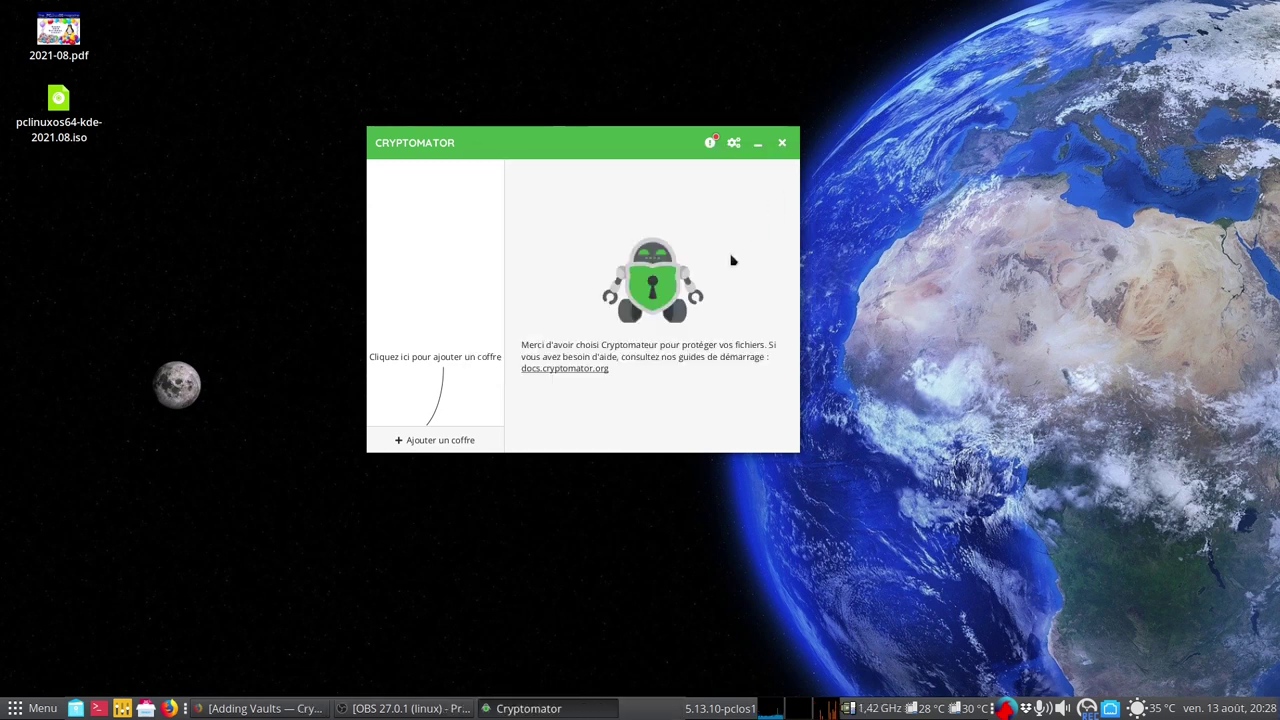
# Choose Ajouter un coffre → Créer un nouveau coffre, name it linux2021, and continue
pyautogui.click(440, 441)
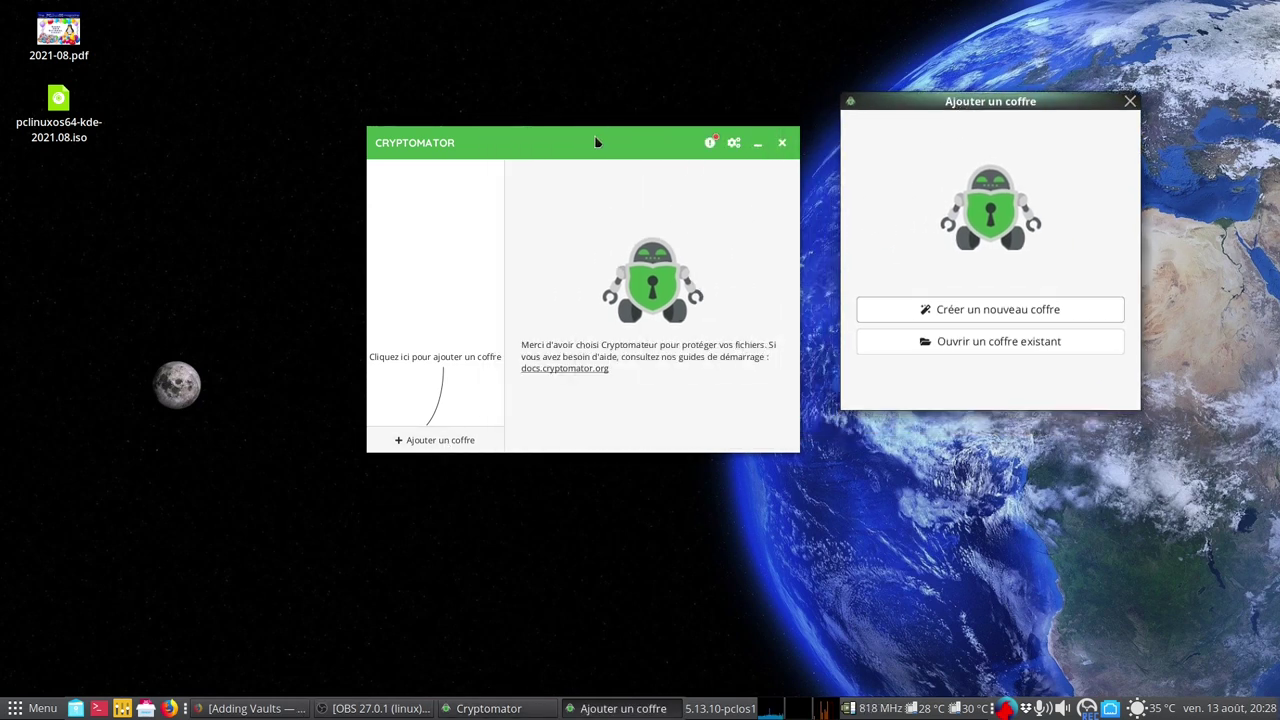
pyautogui.click(595, 142)
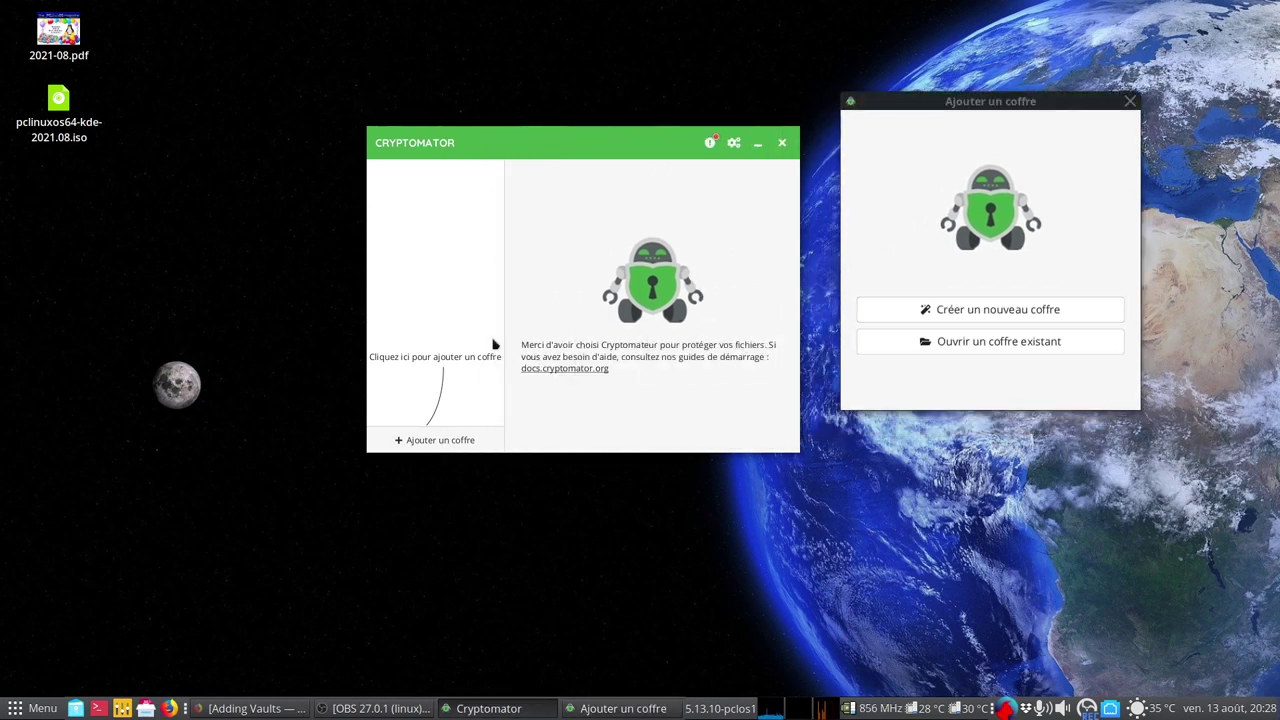
pyautogui.click(977, 319)
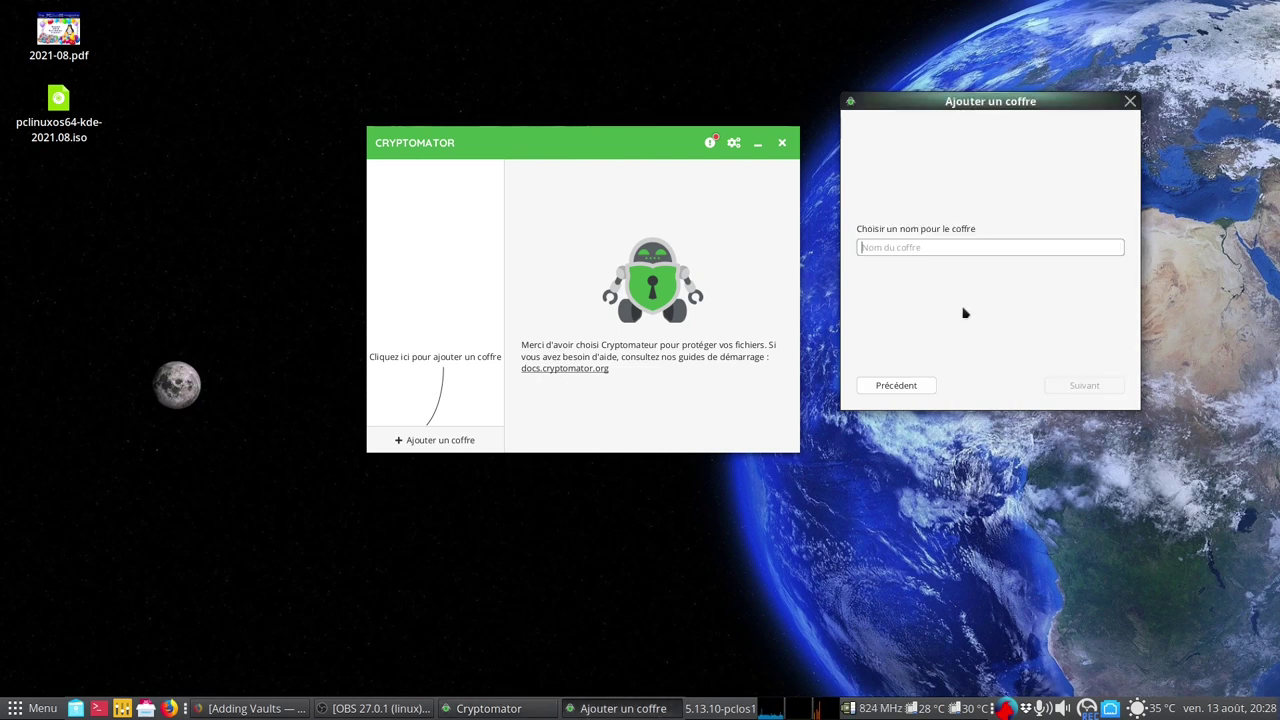
pyautogui.write('linux2021')
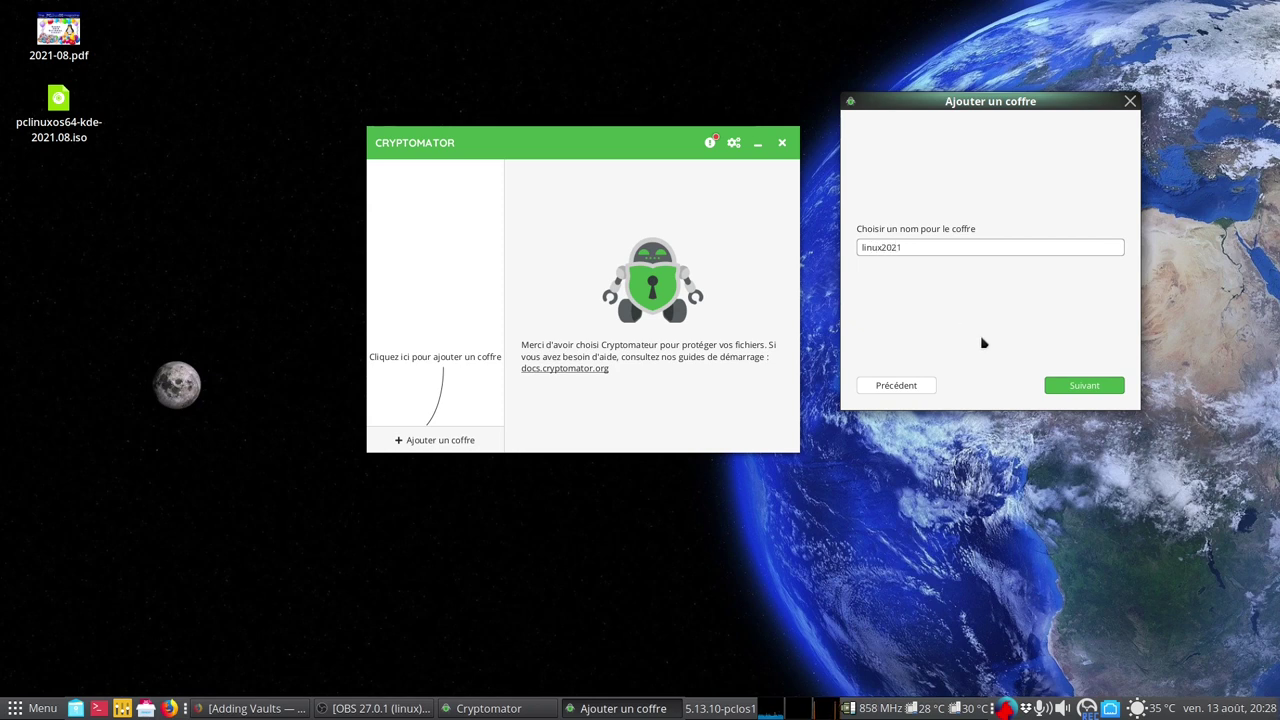
pyautogui.click(1082, 390)
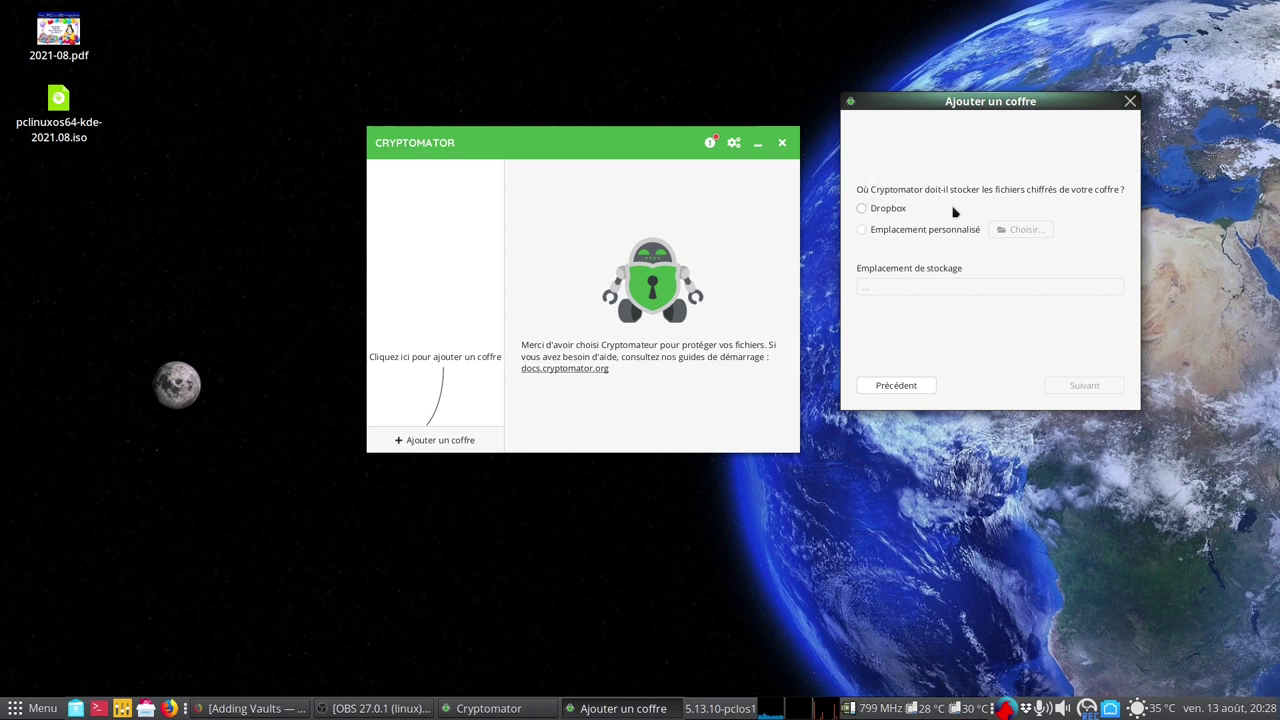
# Store the vault at an Emplacement personnalisé in the home folder and proceed
pyautogui.click(863, 231)
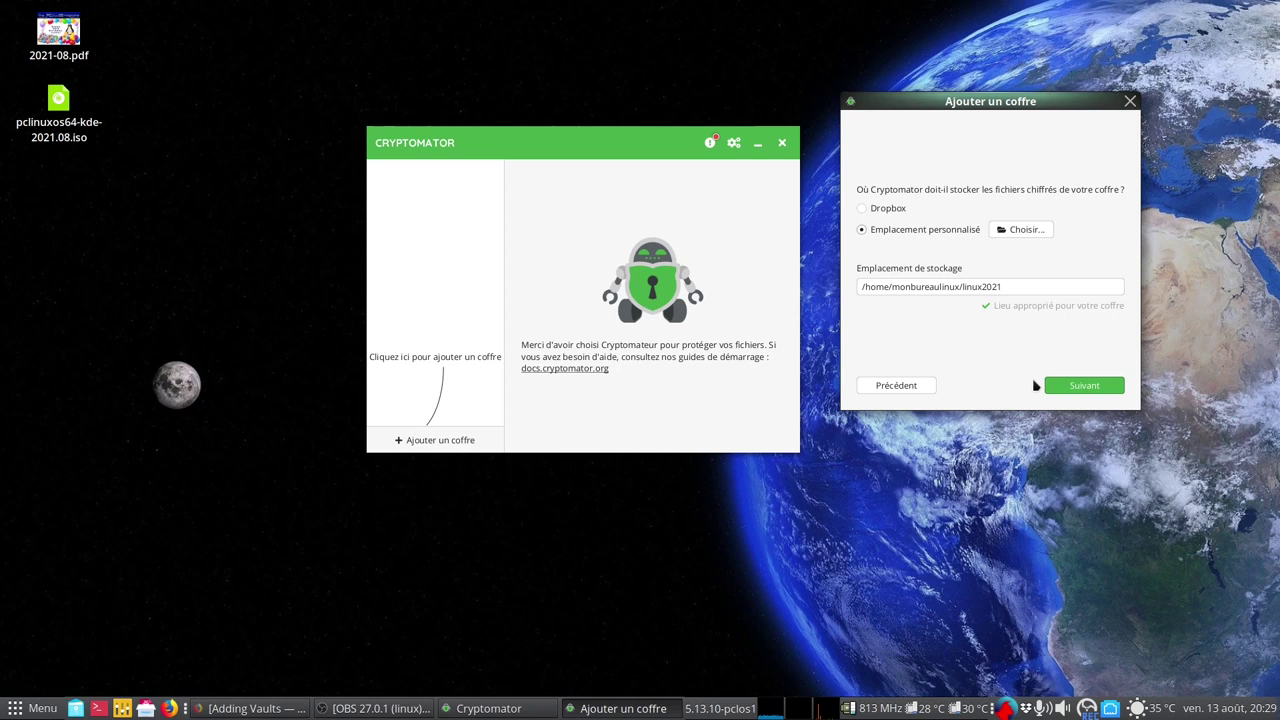
pyautogui.click(1090, 390)
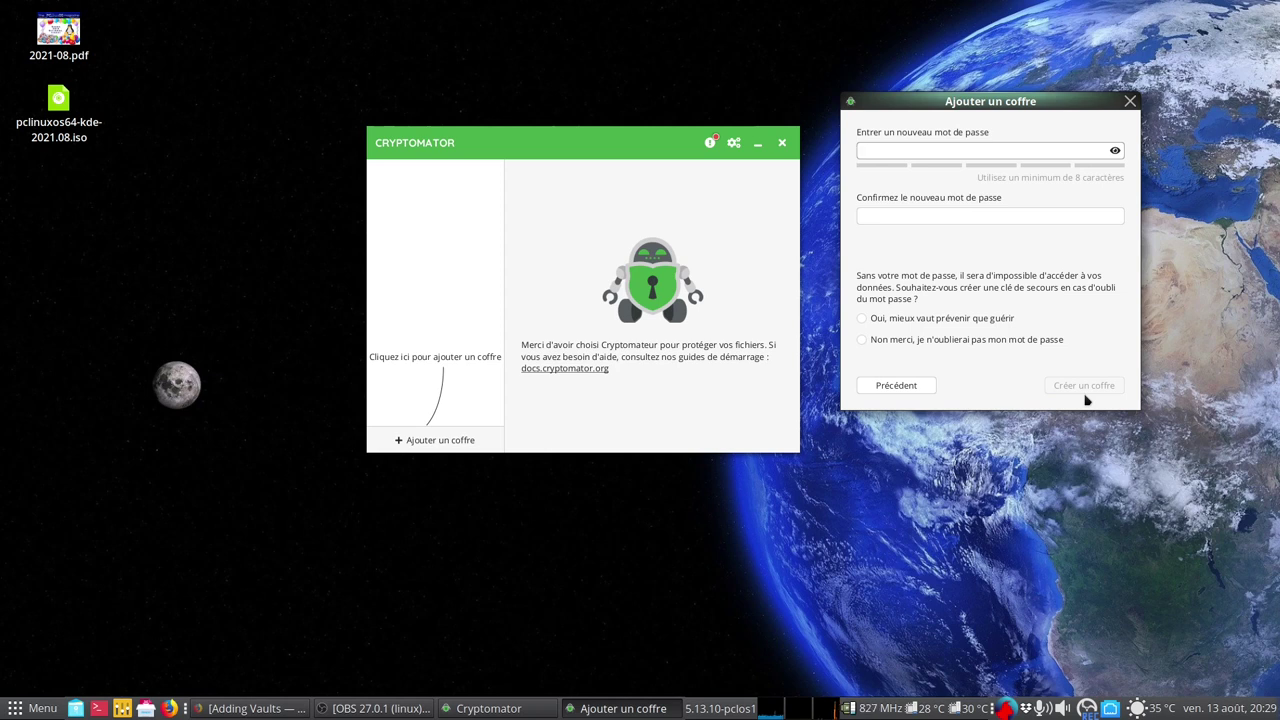
# Enter a vault password and confirmation, then clear the mismatched entries
pyautogui.write('•••••')
pyautogui.press('BackSpace')
pyautogui.write('••••')
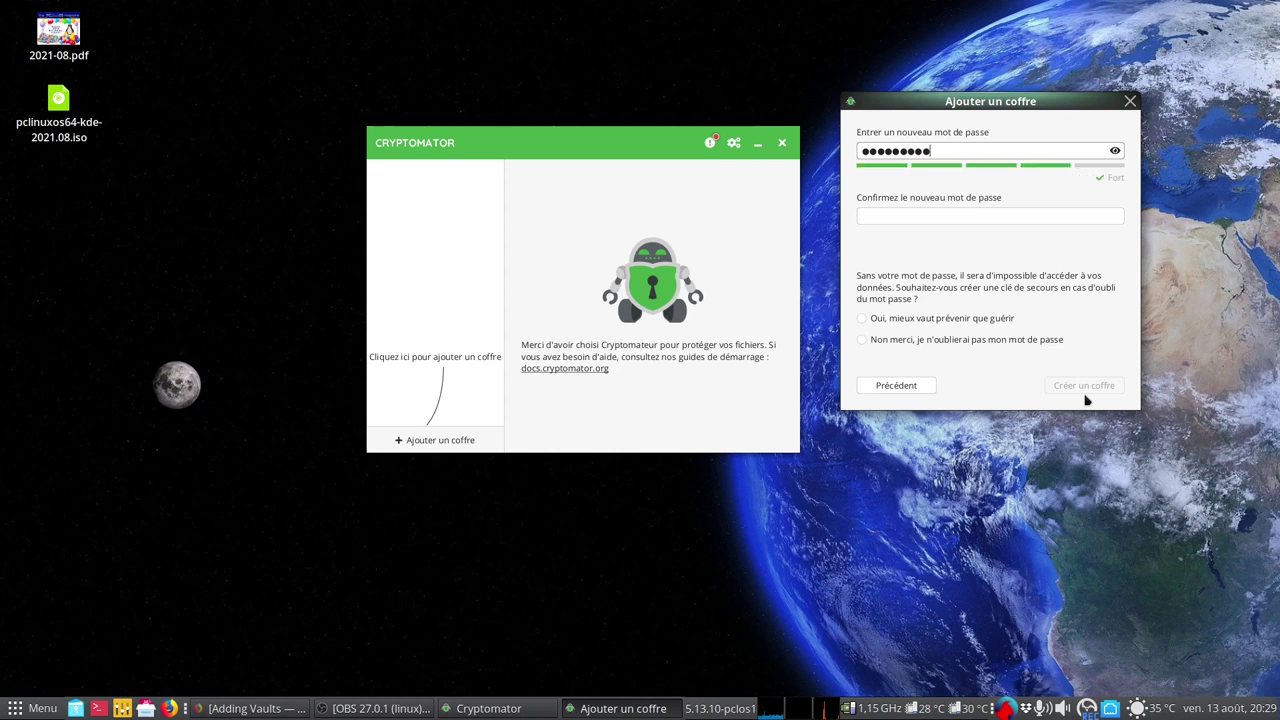
pyautogui.click(957, 214)
pyautogui.write('••••••')
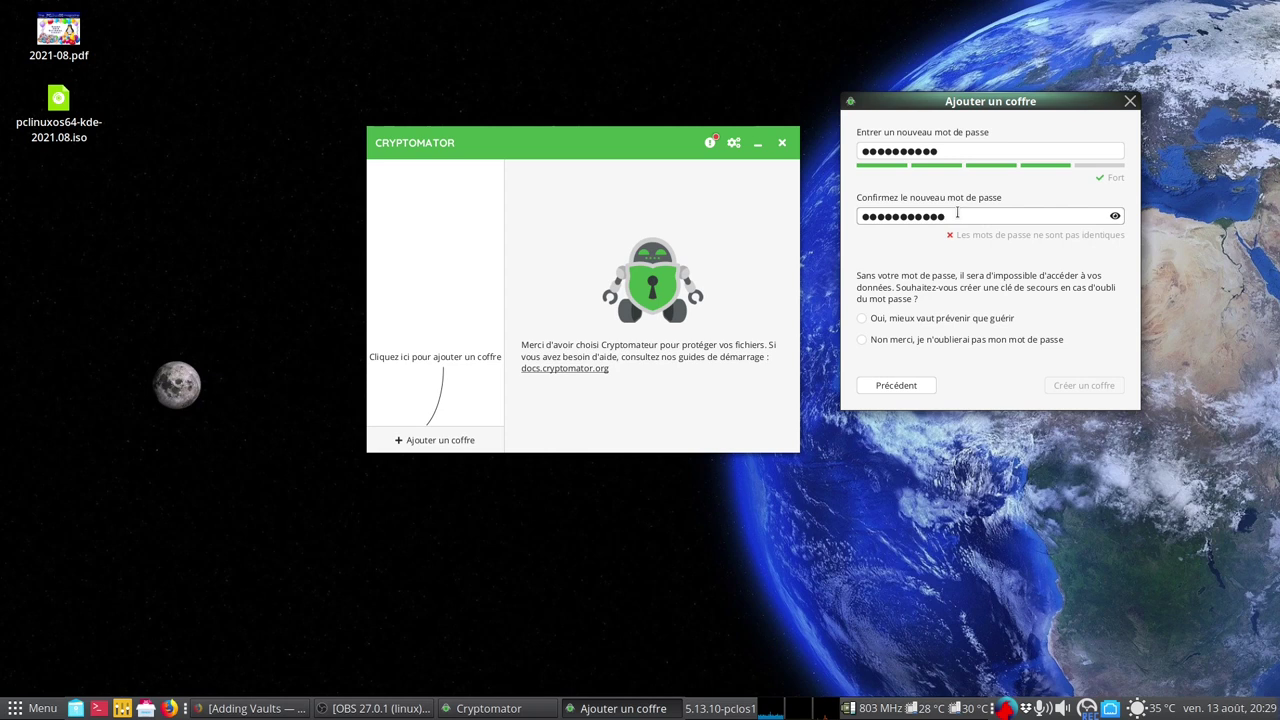
pyautogui.press('BackSpace')
pyautogui.press('BackSpace')
pyautogui.press('BackSpace')
pyautogui.press('BackSpace')
pyautogui.press('BackSpace')
pyautogui.press('BackSpace')
pyautogui.press('BackSpace')
pyautogui.press('BackSpace')
pyautogui.press('BackSpace')
pyautogui.press('BackSpace')
pyautogui.press('BackSpace')
pyautogui.click(942, 150)
pyautogui.press('BackSpace')
pyautogui.press('BackSpace')
pyautogui.press('BackSpace')
pyautogui.press('BackSpace')
pyautogui.press('BackSpace')
pyautogui.press('BackSpace')
pyautogui.press('BackSpace')
pyautogui.press('BackSpace')
pyautogui.press('BackSpace')
pyautogui.press('BackSpace')
pyautogui.press('BackSpace')
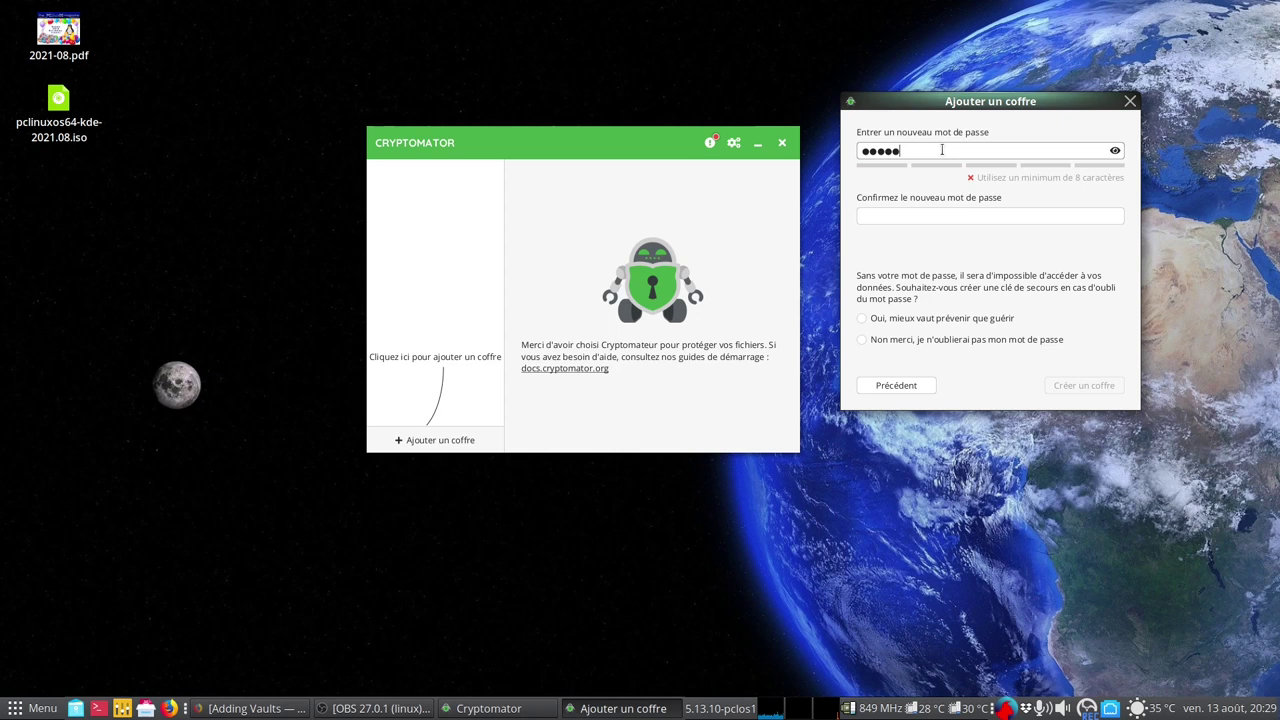
# Retype a very strong matching password and confirmation, and choose 'Oui, mieux vaut prévenir que guérir'
pyautogui.write('●●●●●●')
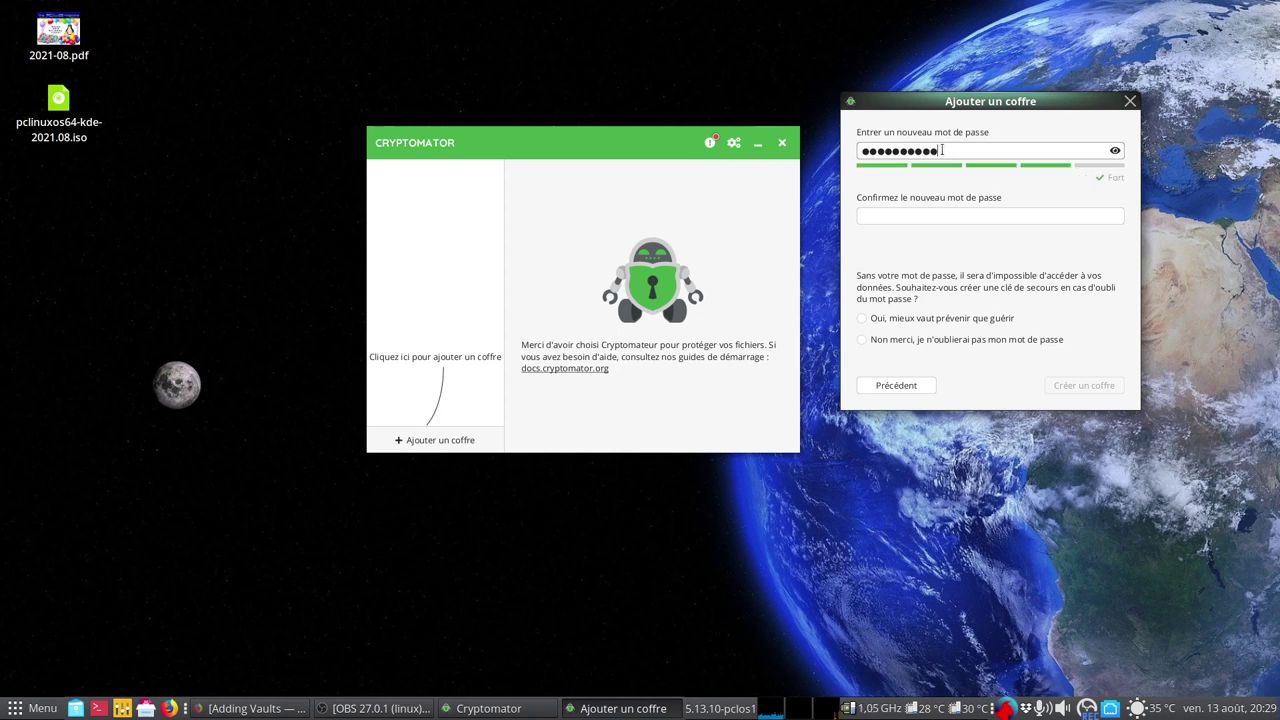
pyautogui.click(973, 222)
pyautogui.write('●')
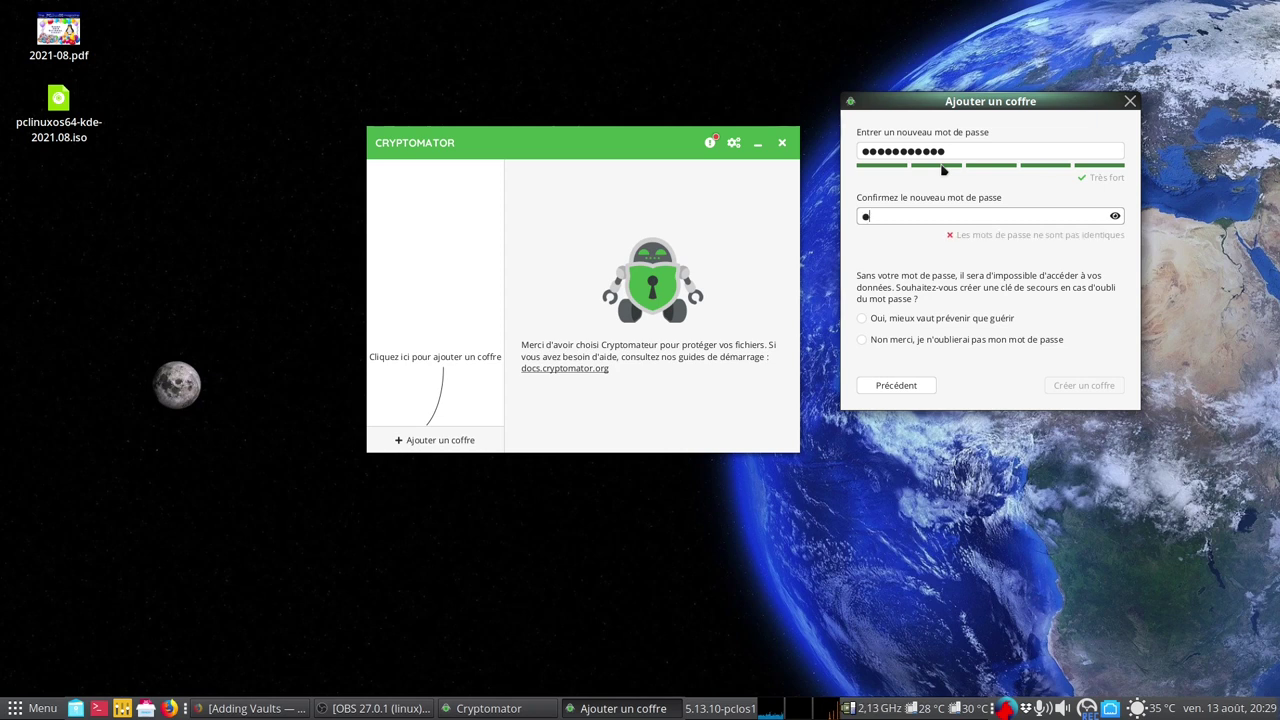
pyautogui.write('●●●●●●●●')
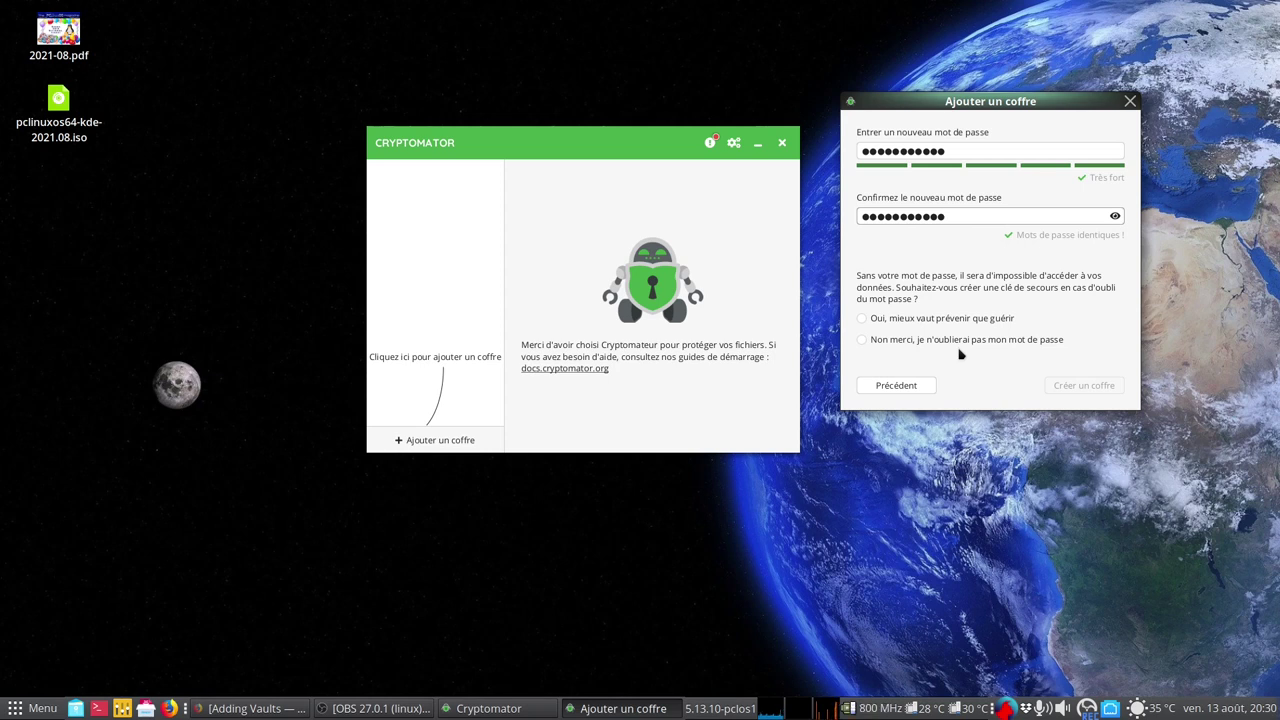
pyautogui.click(867, 327)
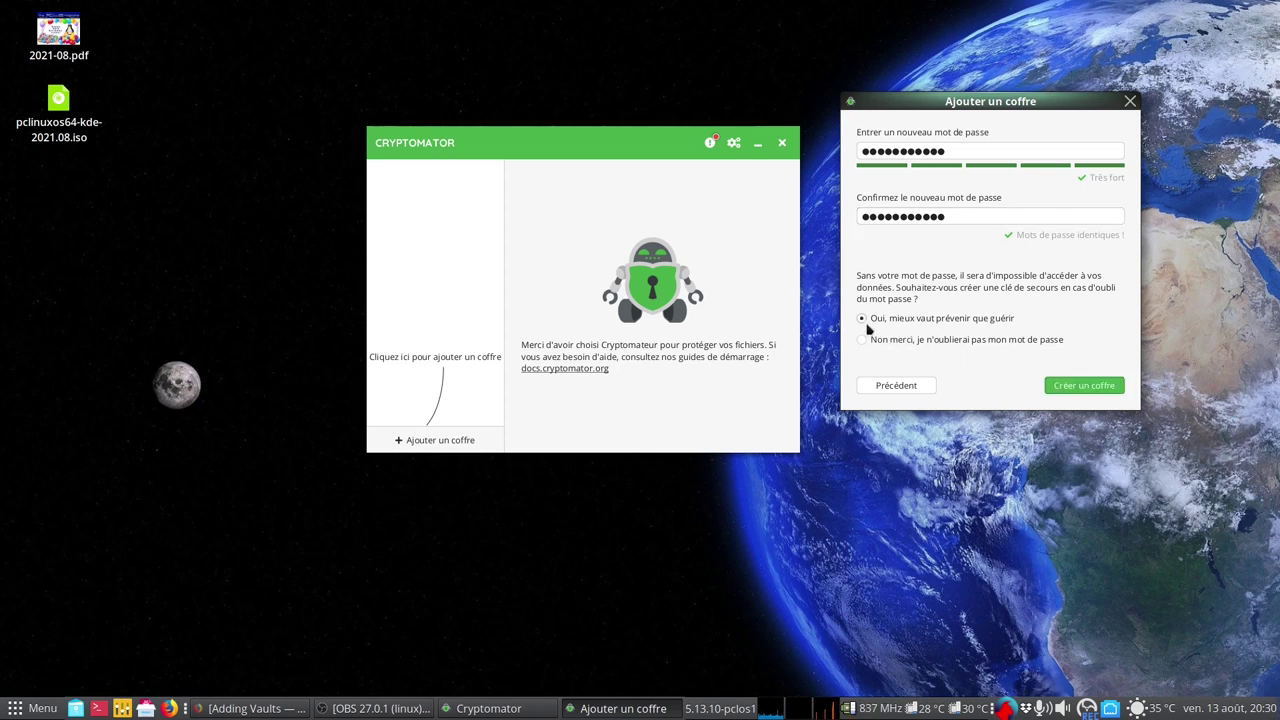
# Create the linux2021 vault, glance at the home folder, then return to Cryptomator's window
pyautogui.click(1090, 391)
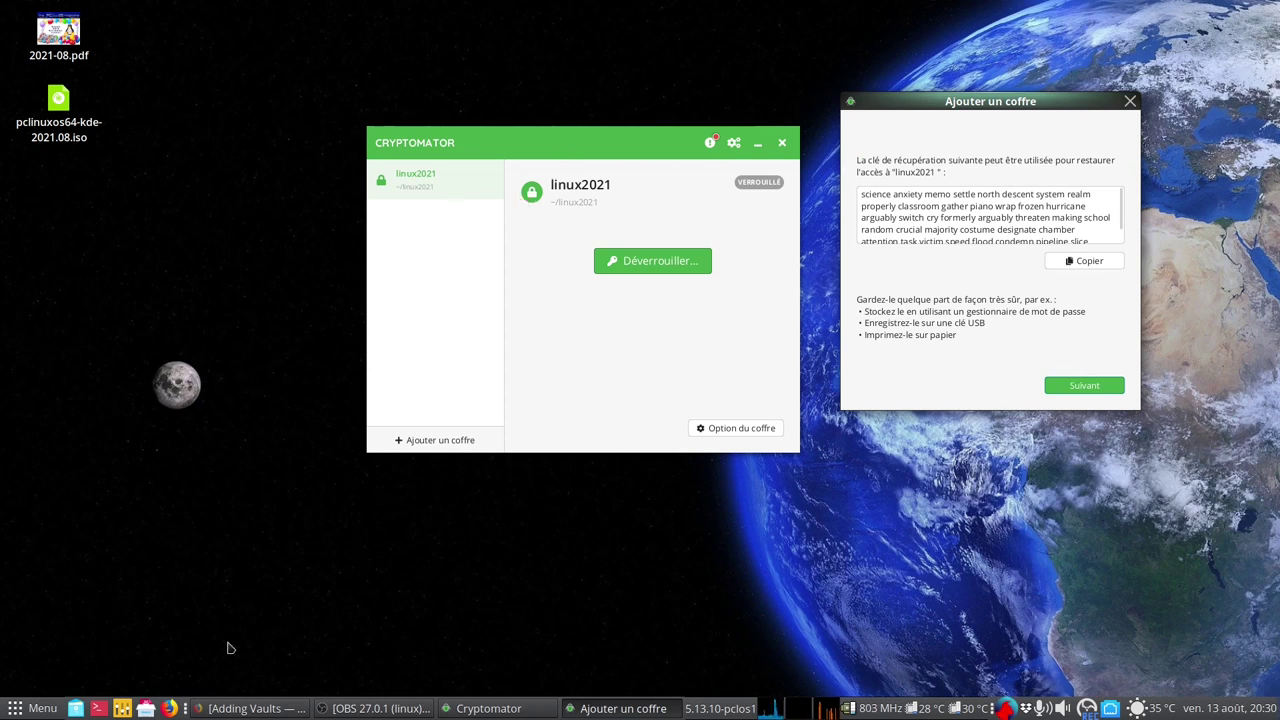
pyautogui.click(76, 709)
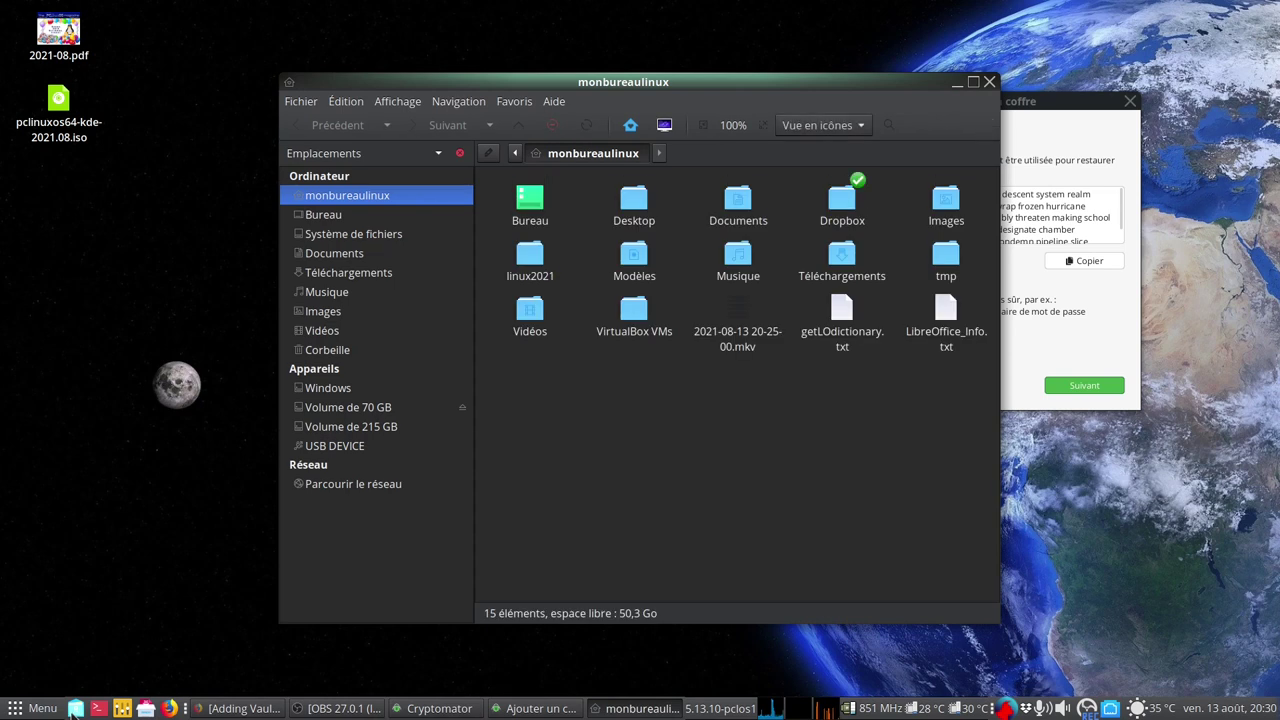
pyautogui.click(960, 86)
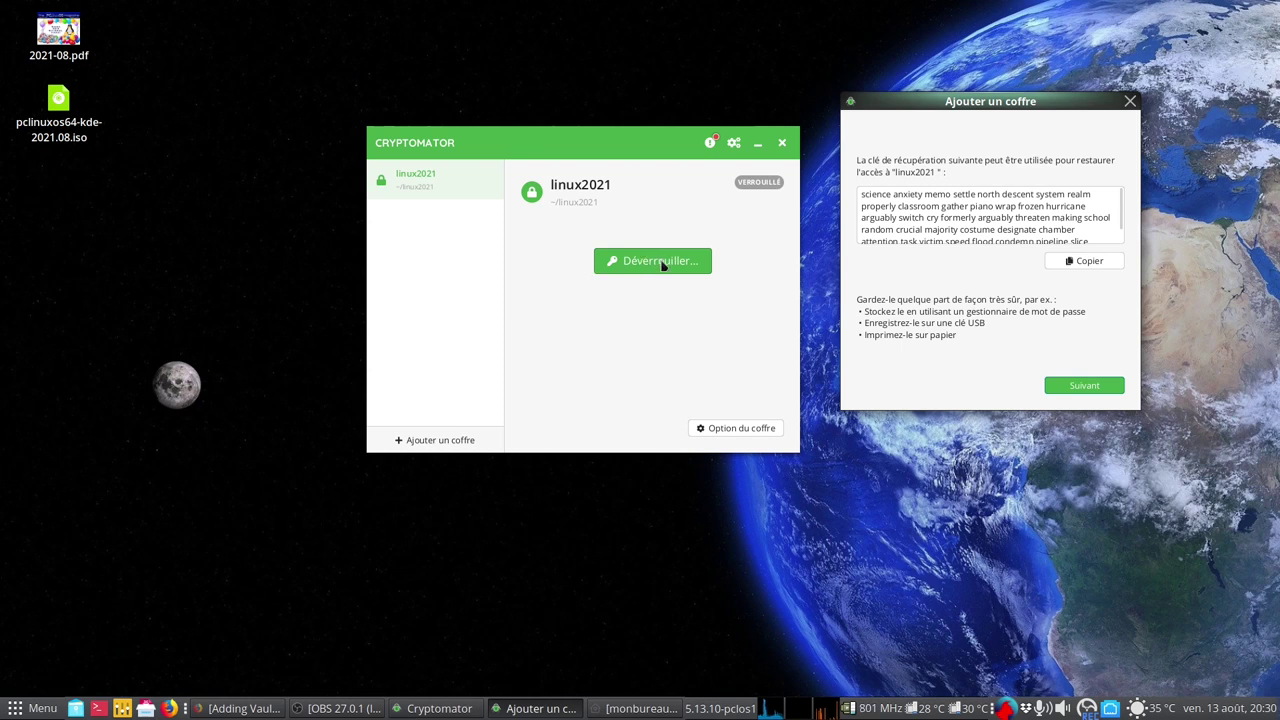
pyautogui.click(712, 430)
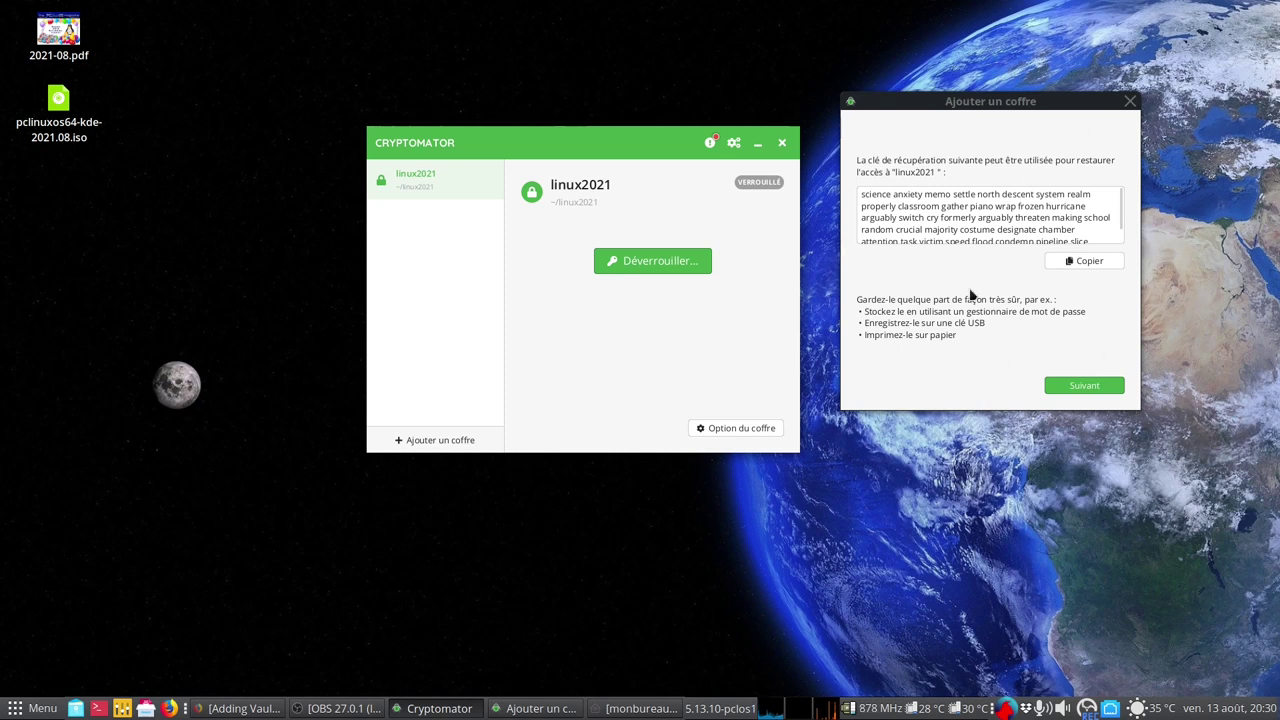
# Finish the wizard without unlocking, then review linux2021's Général, Montage and Mot de passe options
pyautogui.click(1084, 385)
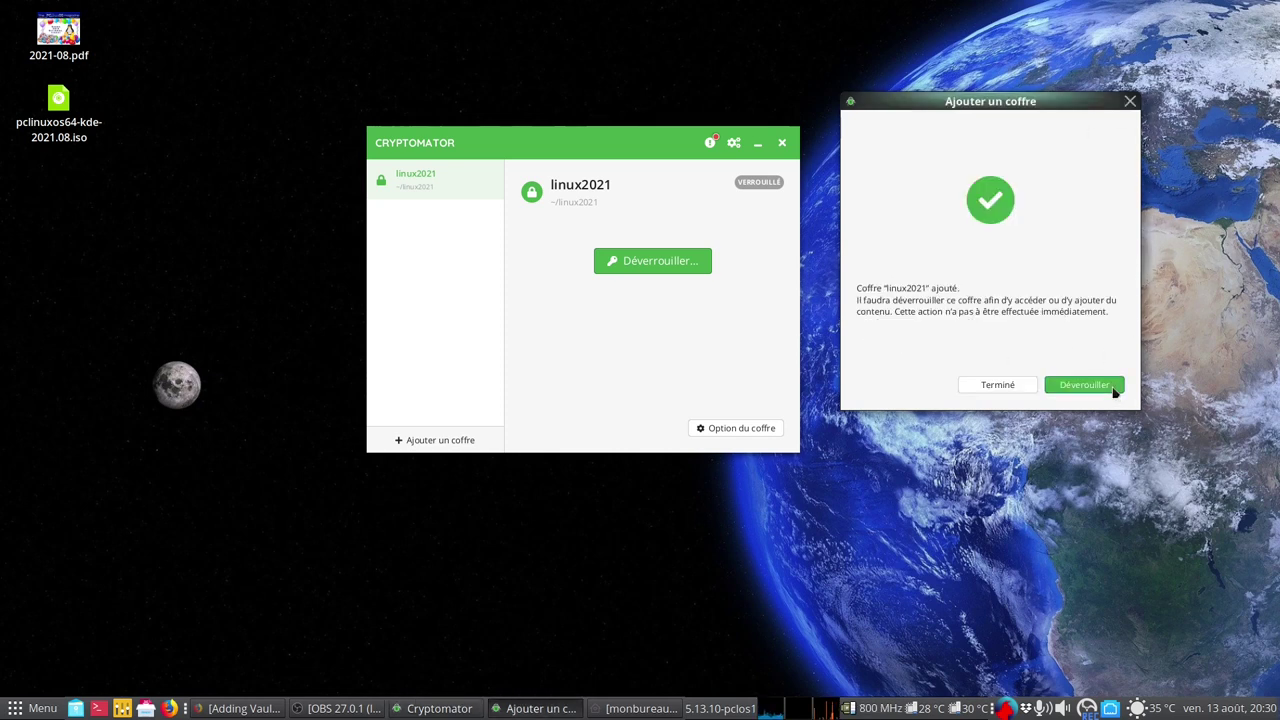
pyautogui.click(999, 388)
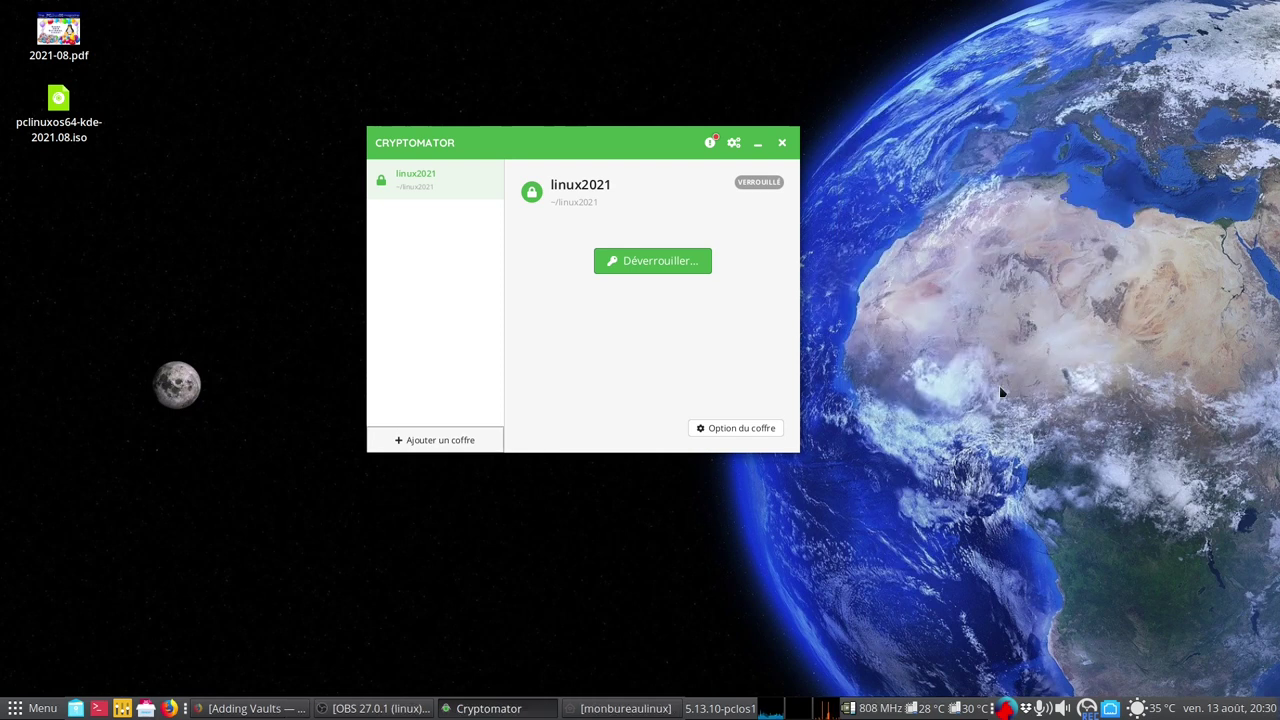
pyautogui.click(754, 433)
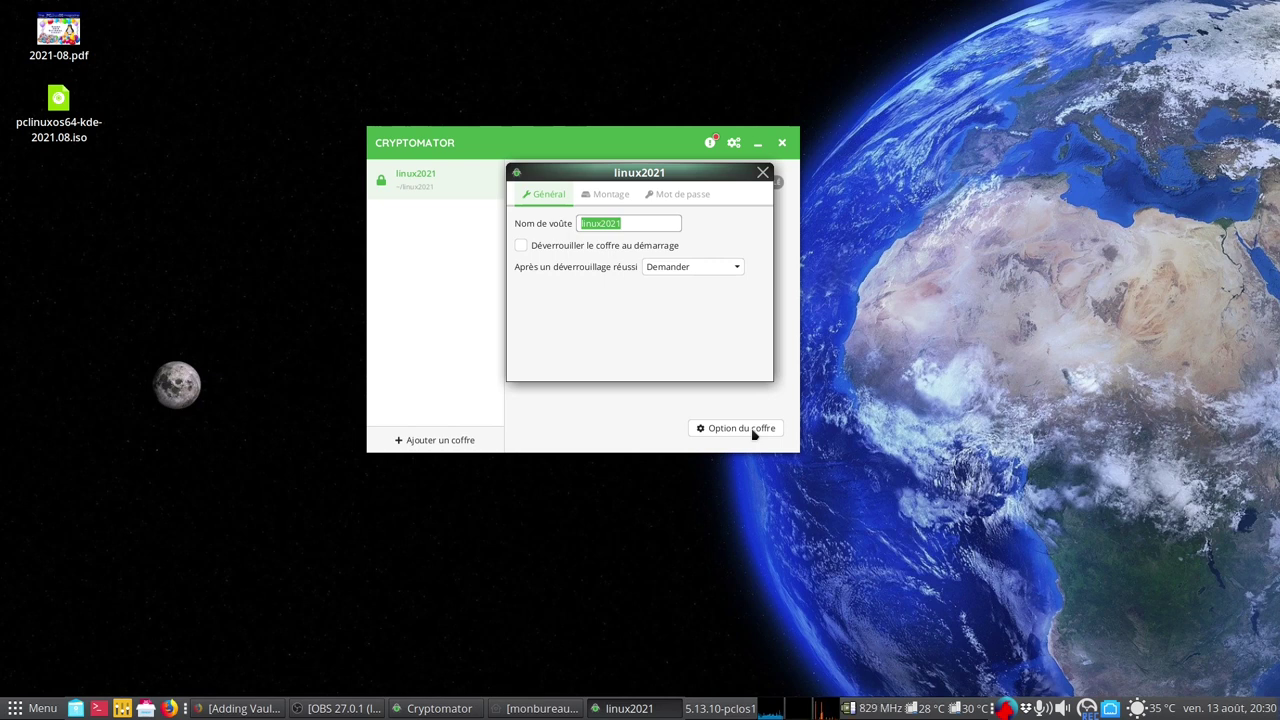
pyautogui.click(733, 268)
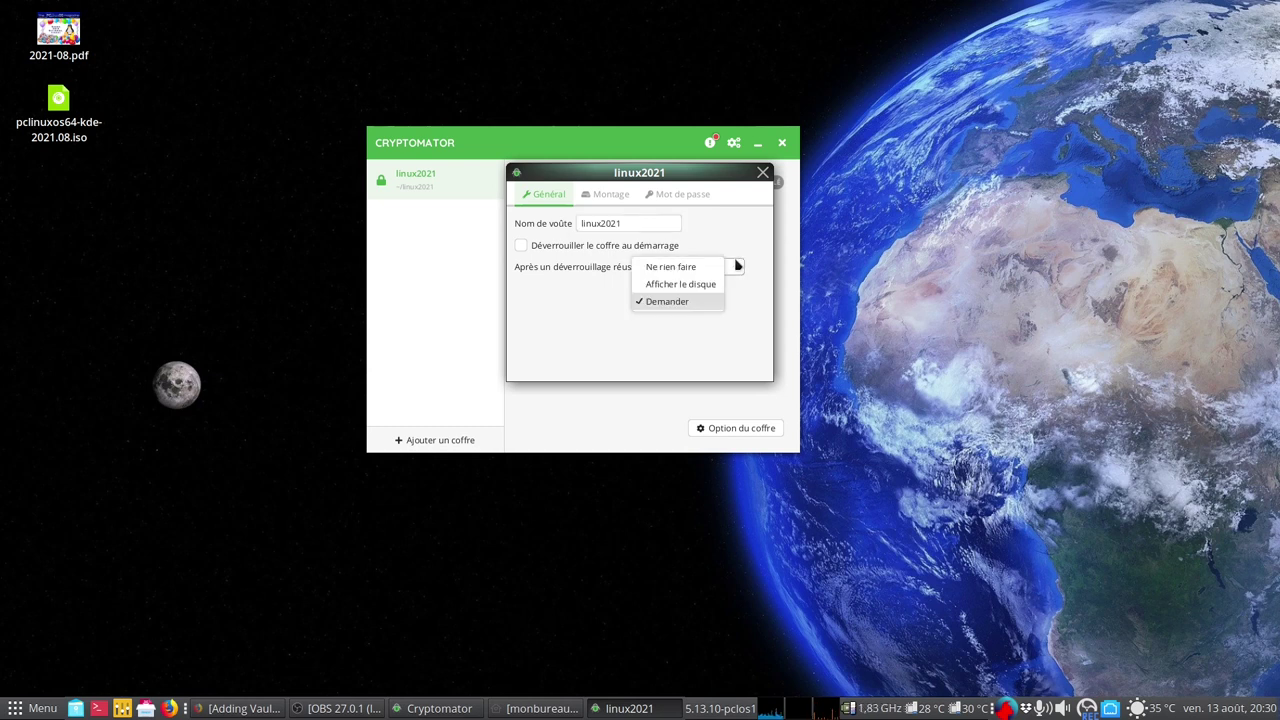
pyautogui.click(742, 248)
pyautogui.click(596, 200)
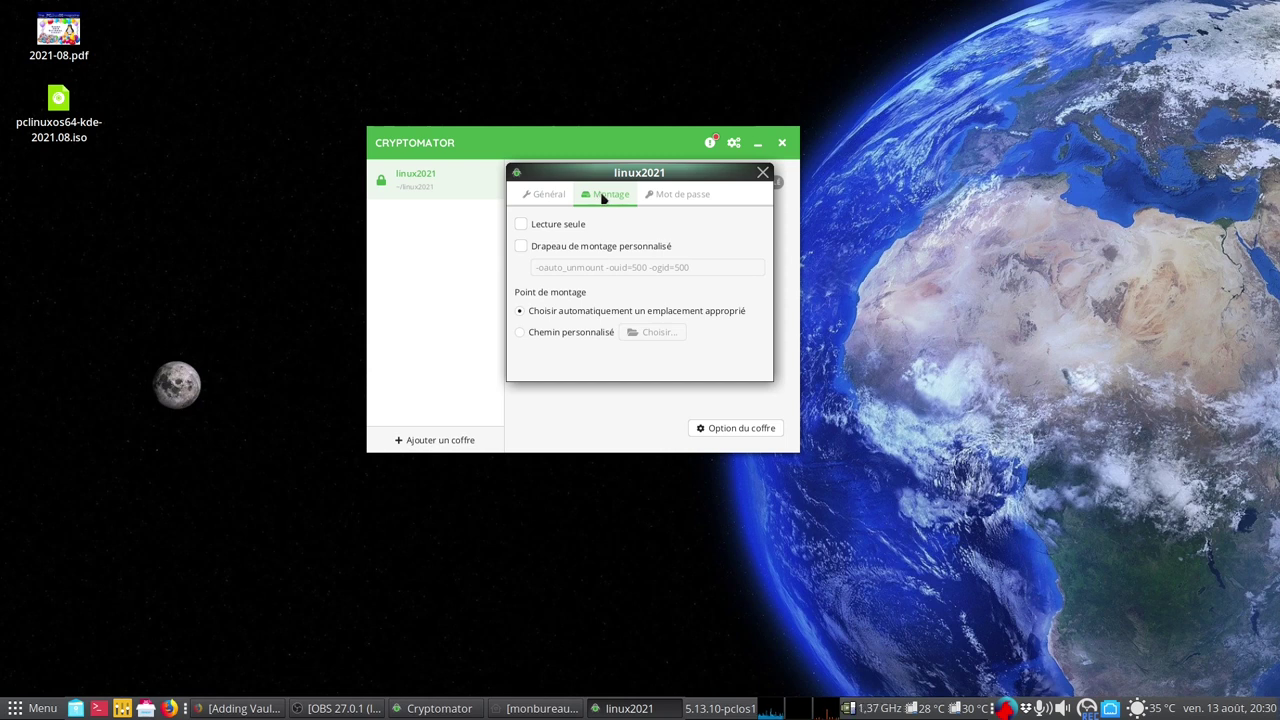
pyautogui.click(679, 195)
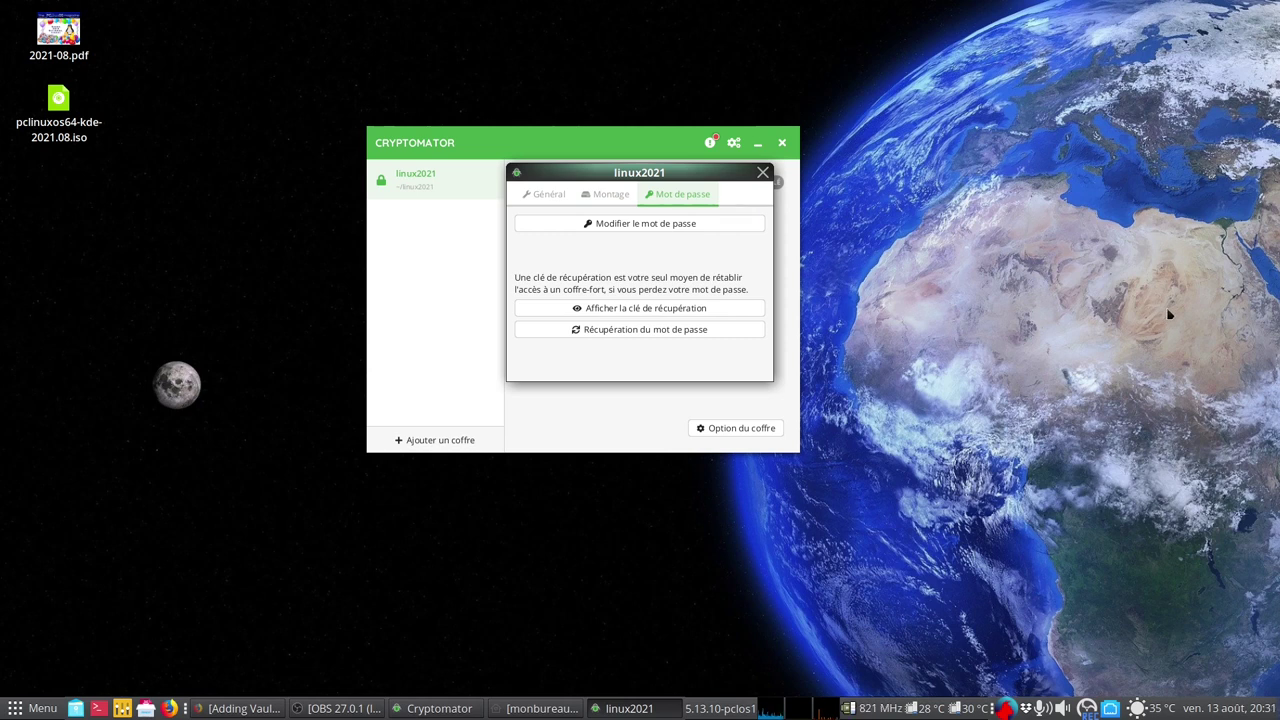
pyautogui.click(763, 173)
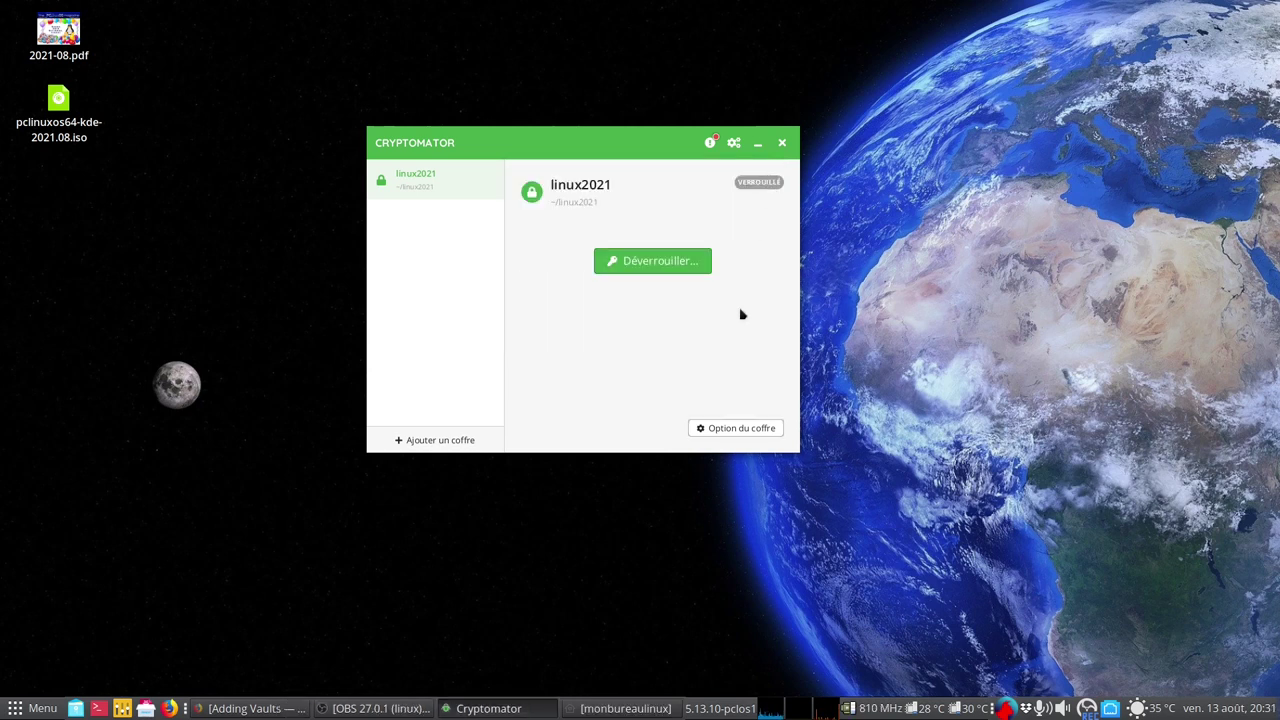
# Unlock linux2021 with the vault password and dismiss the success message
pyautogui.click(655, 268)
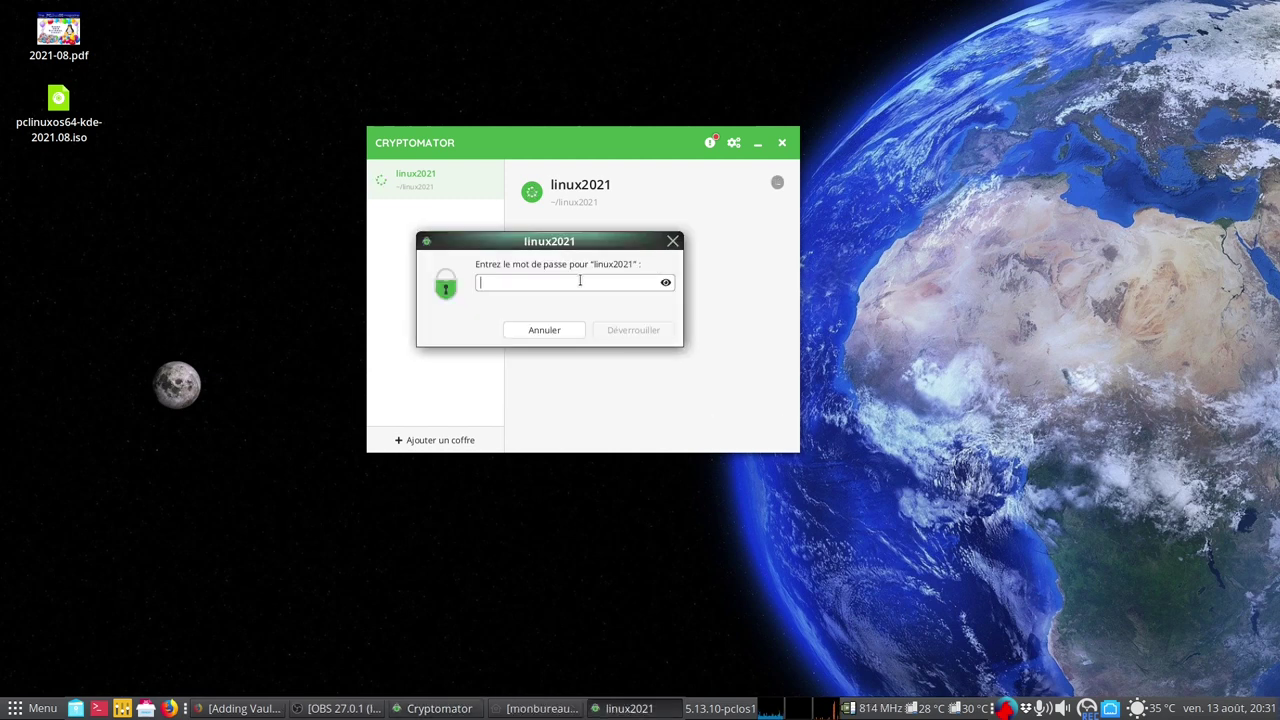
pyautogui.write('•')
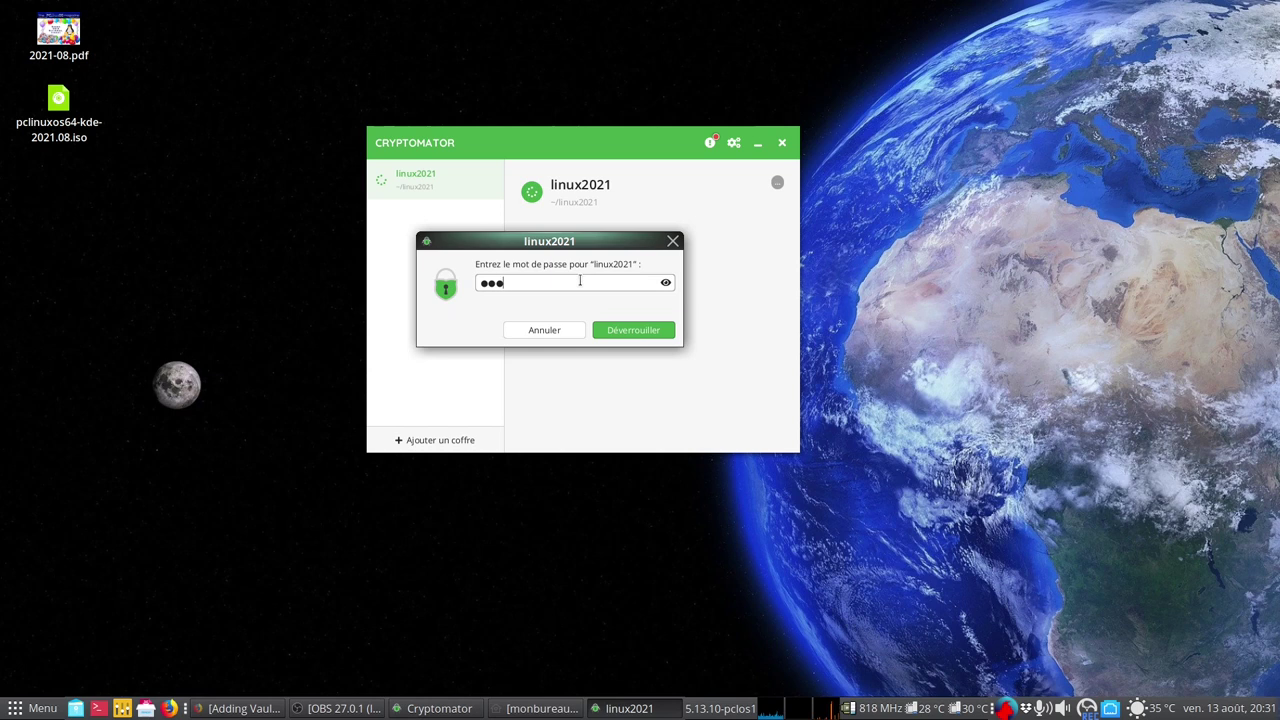
pyautogui.write('••••••••')
pyautogui.click(657, 336)
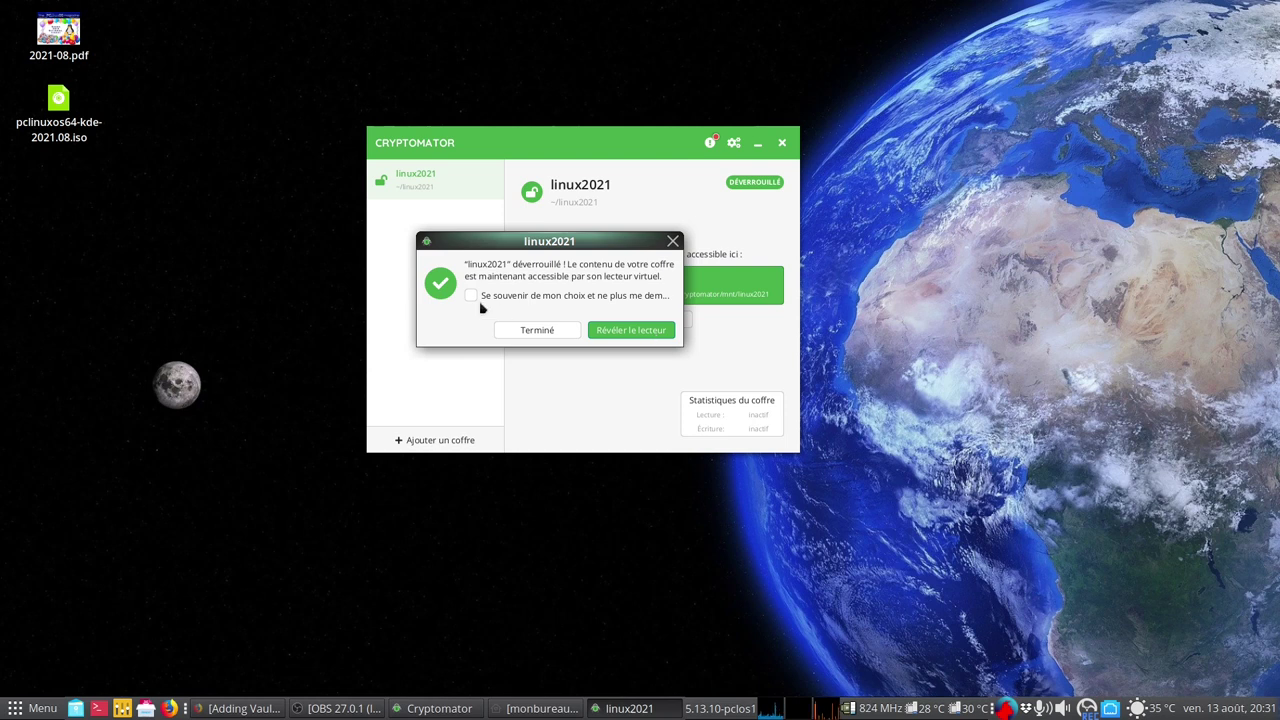
pyautogui.click(546, 337)
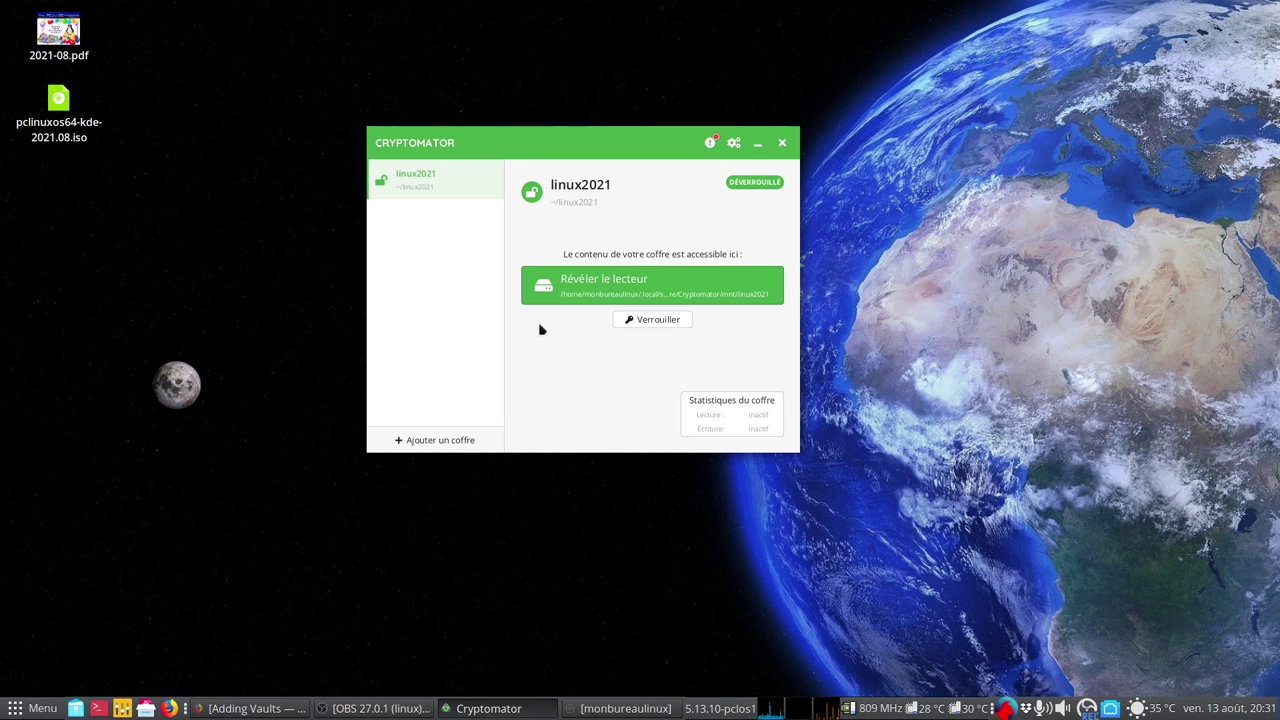
# Close the home folder window and open the unlocked vault's drive beside Cryptomator
pyautogui.moveTo(596, 140); pyautogui.dragTo(386, 34)
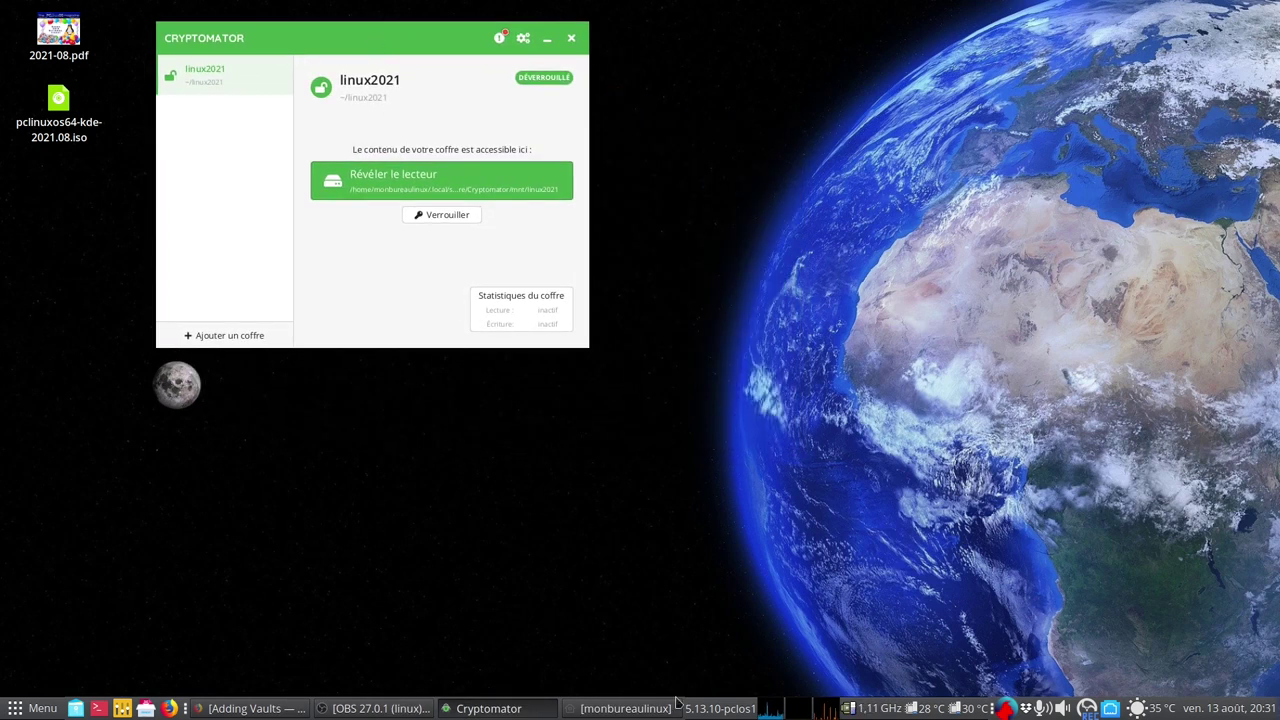
pyautogui.click(622, 708)
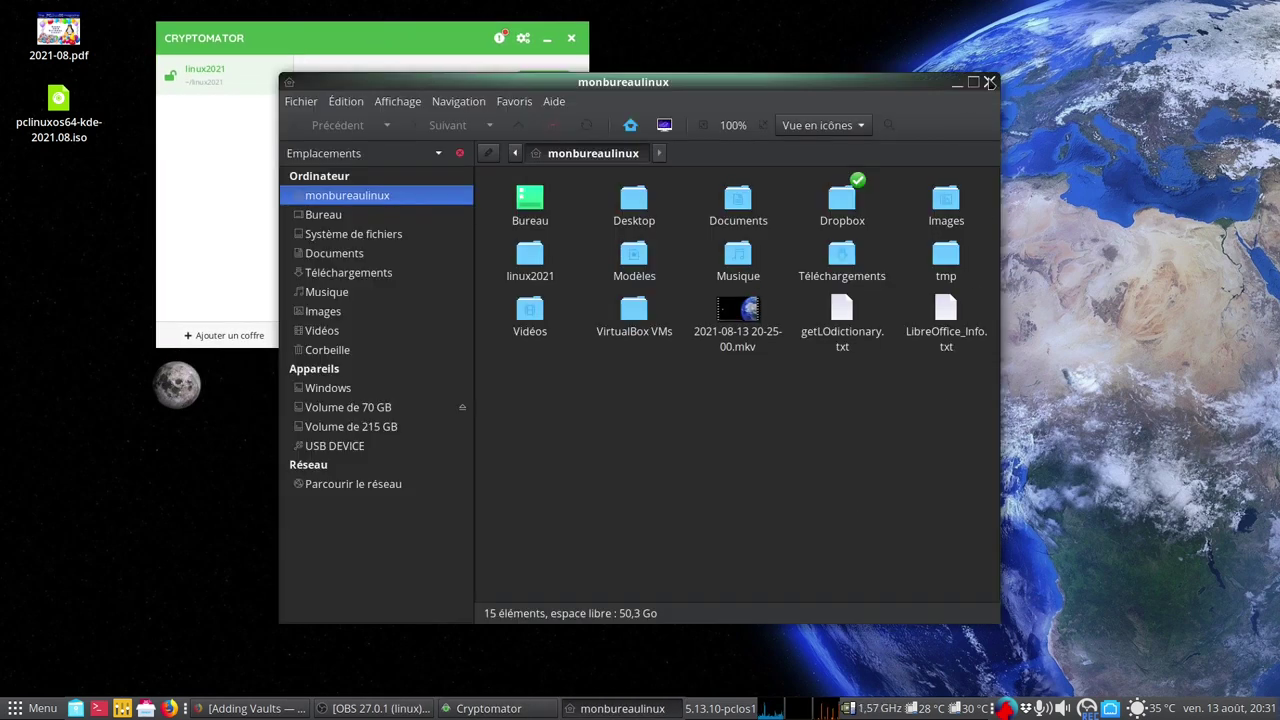
pyautogui.click(989, 81)
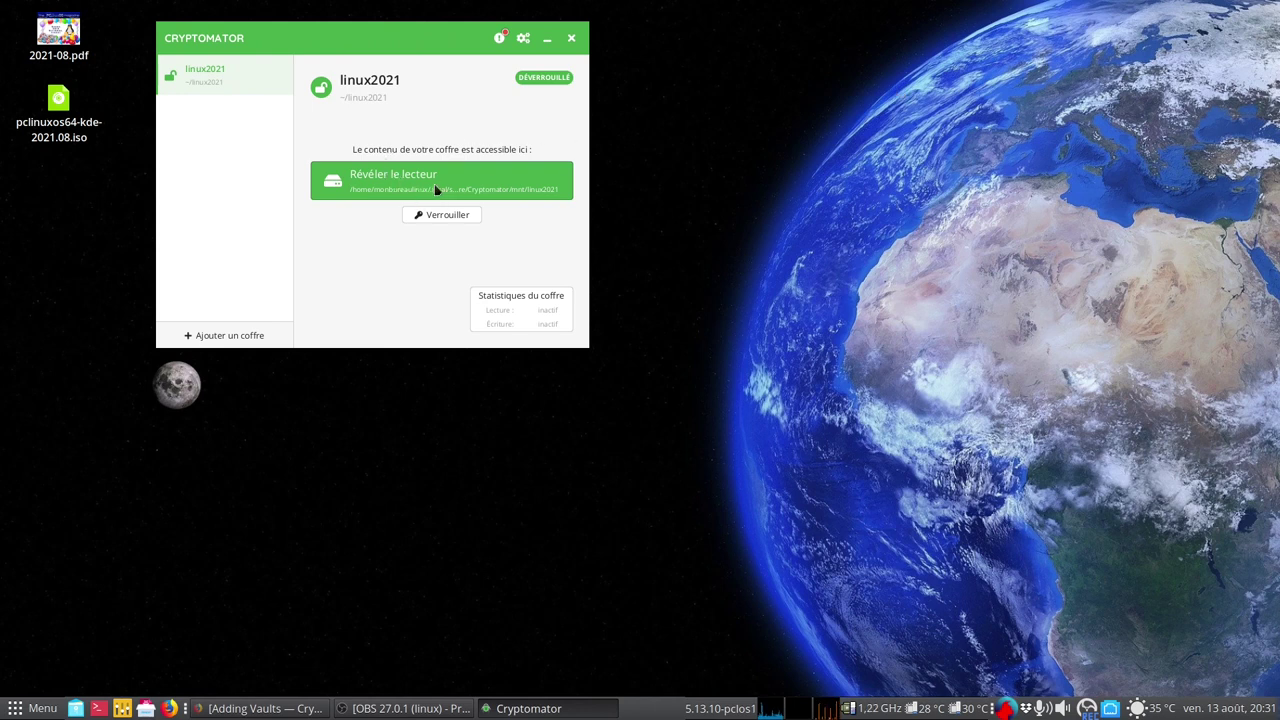
pyautogui.click(436, 190)
pyautogui.moveTo(672, 71); pyautogui.dragTo(957, 21)
pyautogui.click(448, 33)
pyautogui.moveTo(448, 33); pyautogui.dragTo(418, 22)
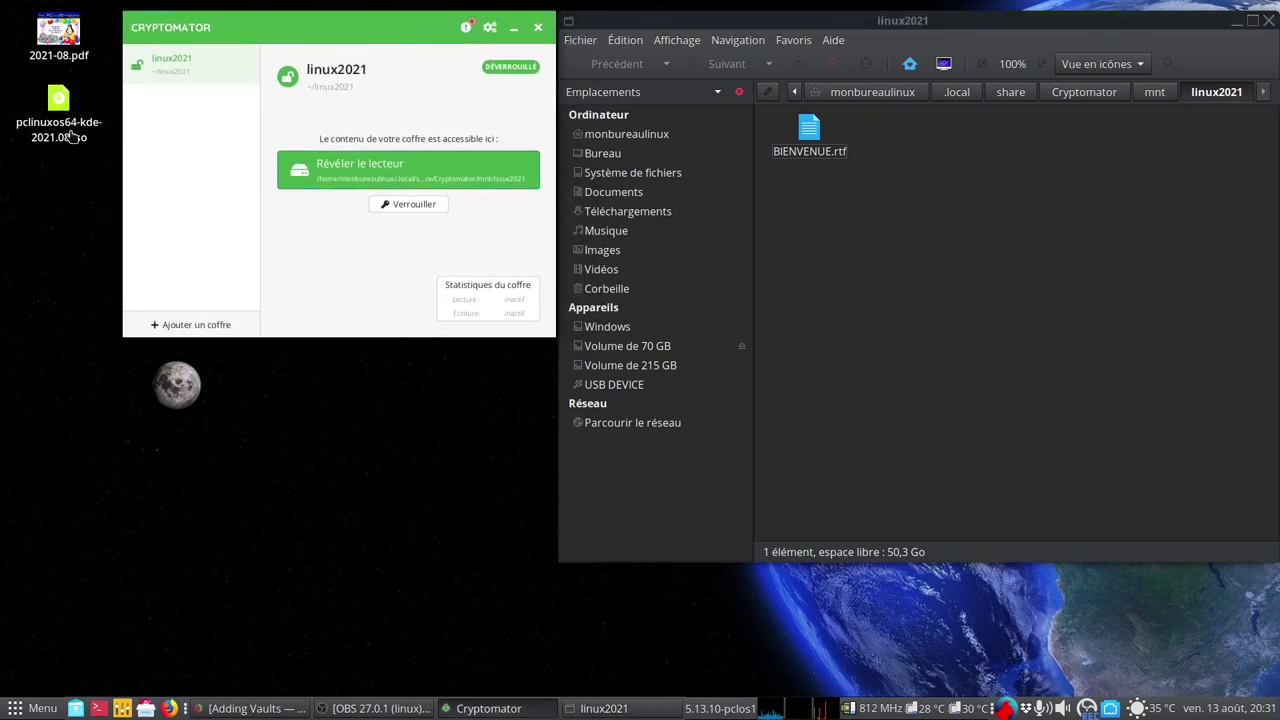
# Copy 2021-08.pdf and pclinuxos64-kde-2021.08.iso from the desktop into the vault, then close its window
pyautogui.moveTo(58, 35); pyautogui.dragTo(953, 290)
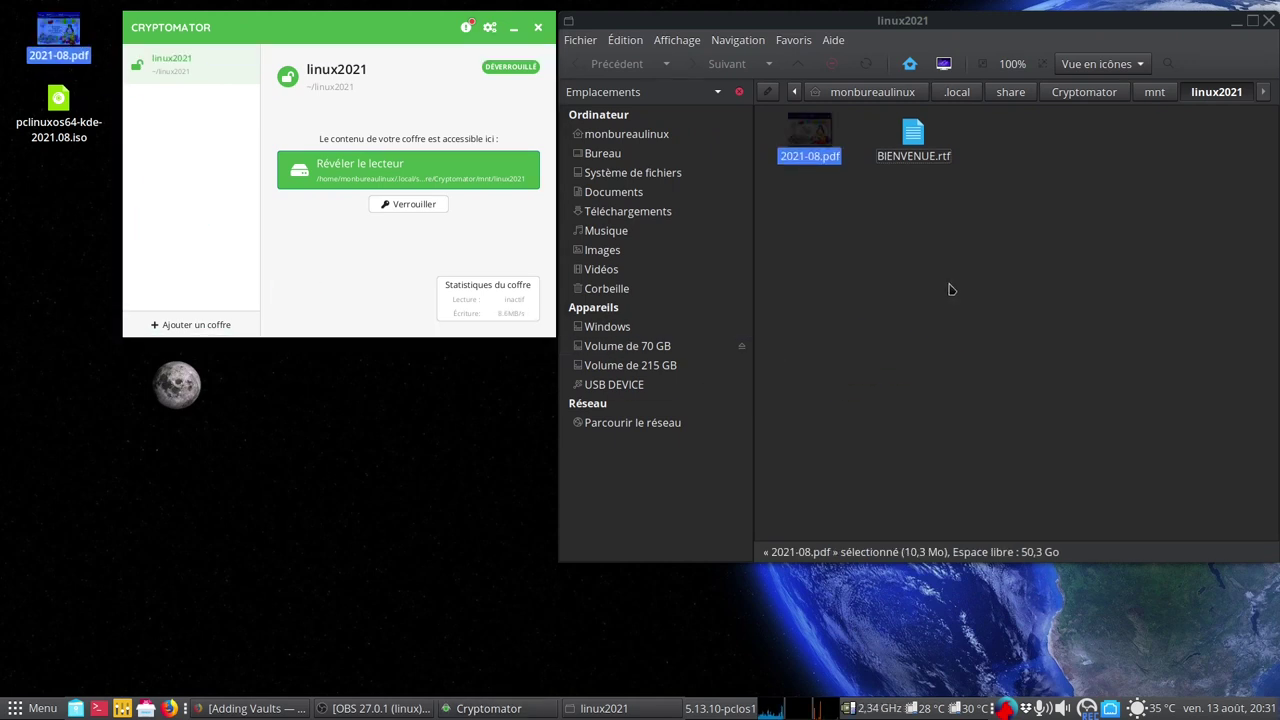
pyautogui.moveTo(50, 112); pyautogui.dragTo(951, 375)
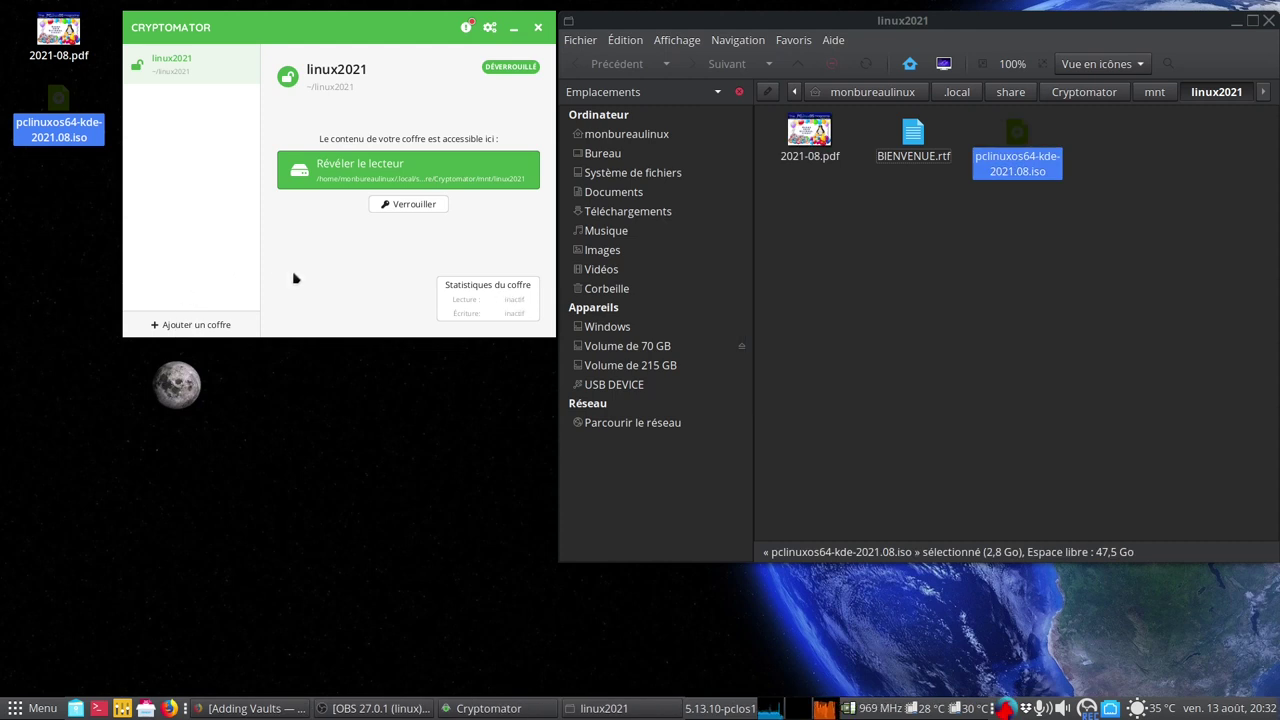
pyautogui.click(338, 278)
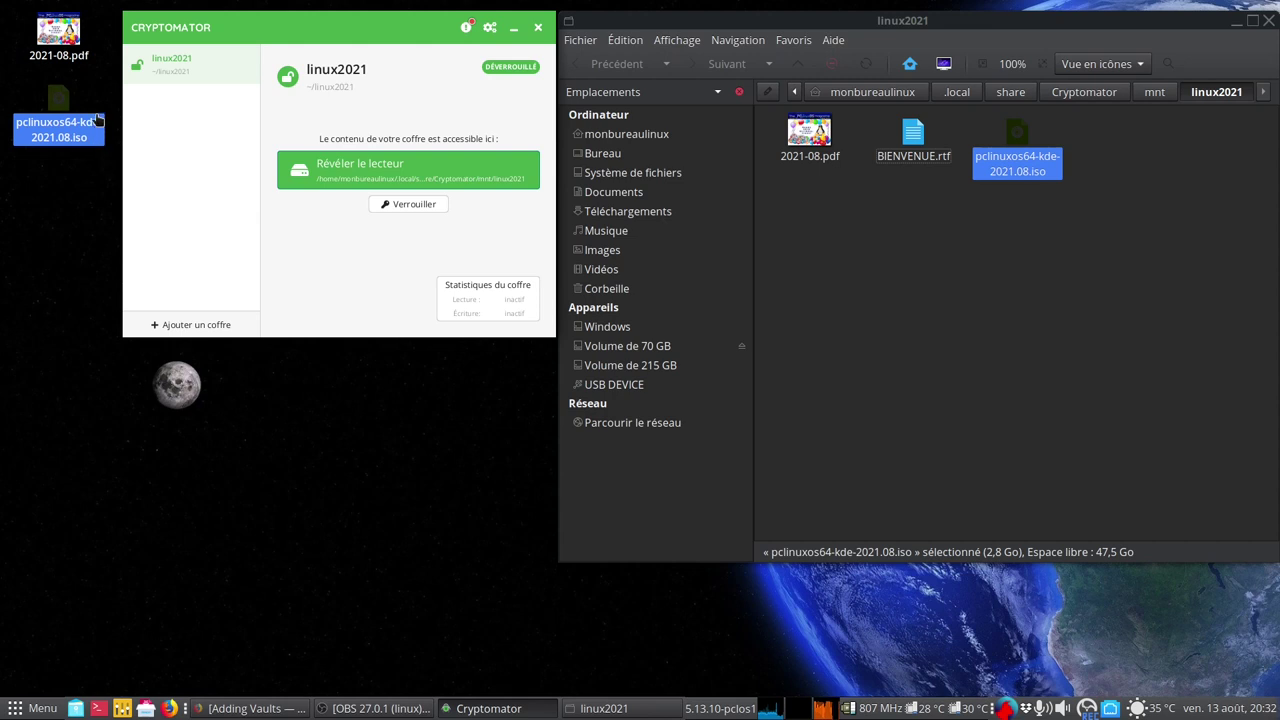
pyautogui.click(1268, 21)
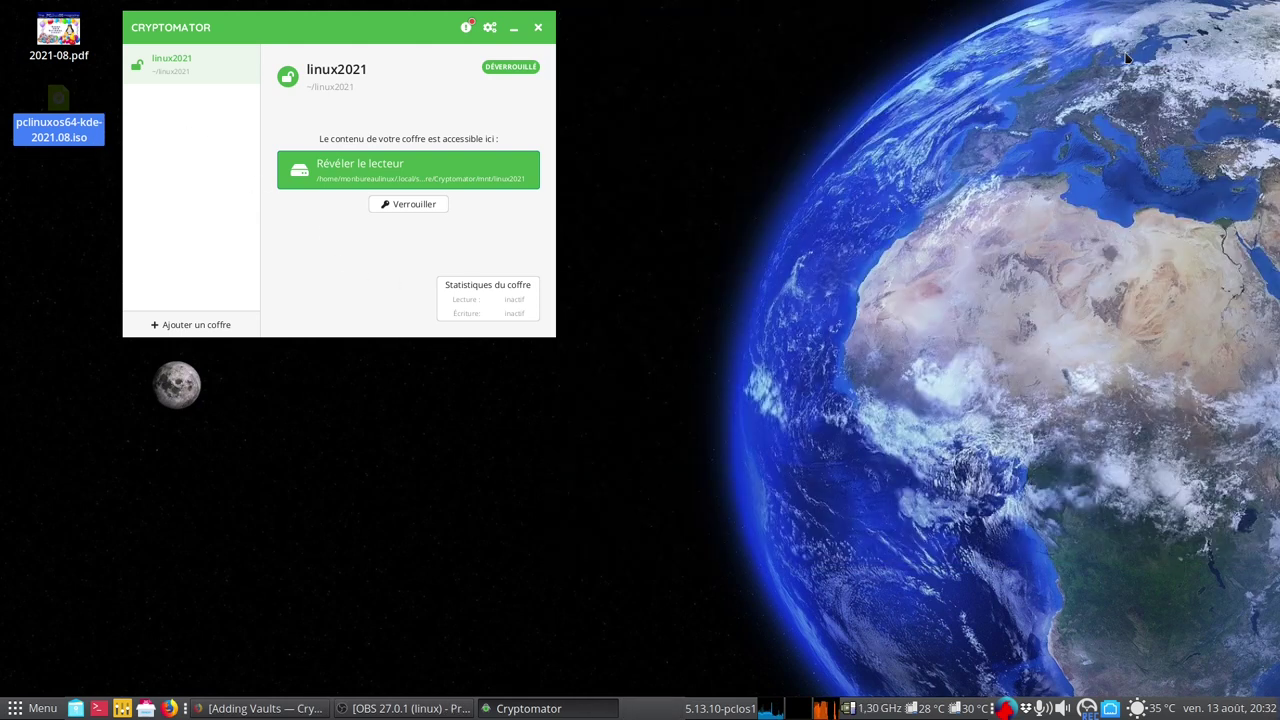
# Lock linux2021 and open its storage folder in the home folder's file manager
pyautogui.click(412, 205)
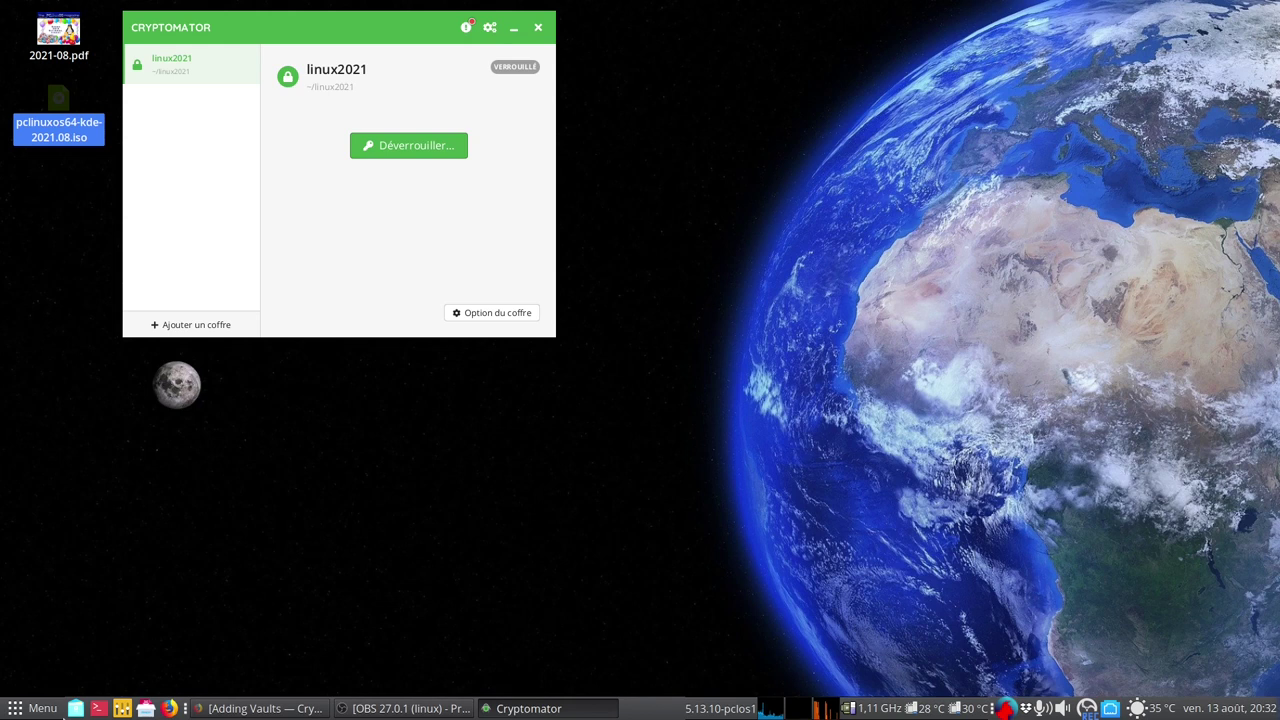
pyautogui.click(75, 708)
pyautogui.moveTo(743, 80); pyautogui.dragTo(1010, 147)
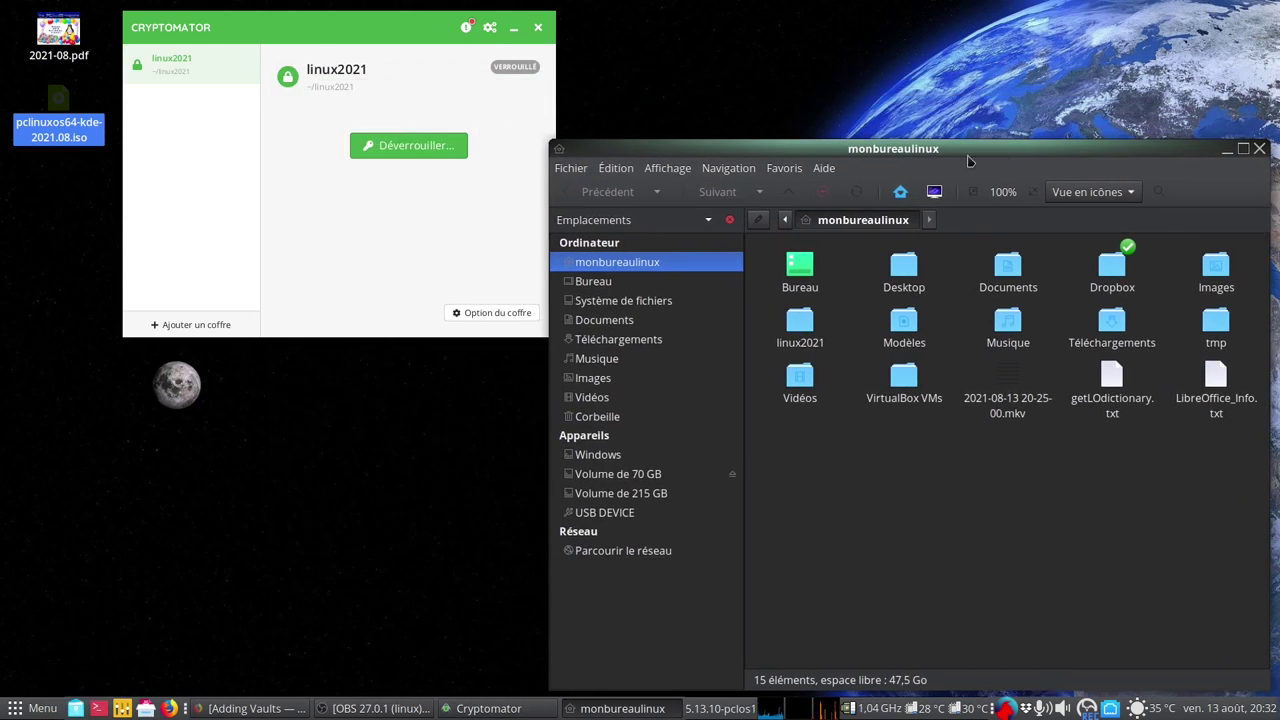
pyautogui.doubleClick(800, 322)
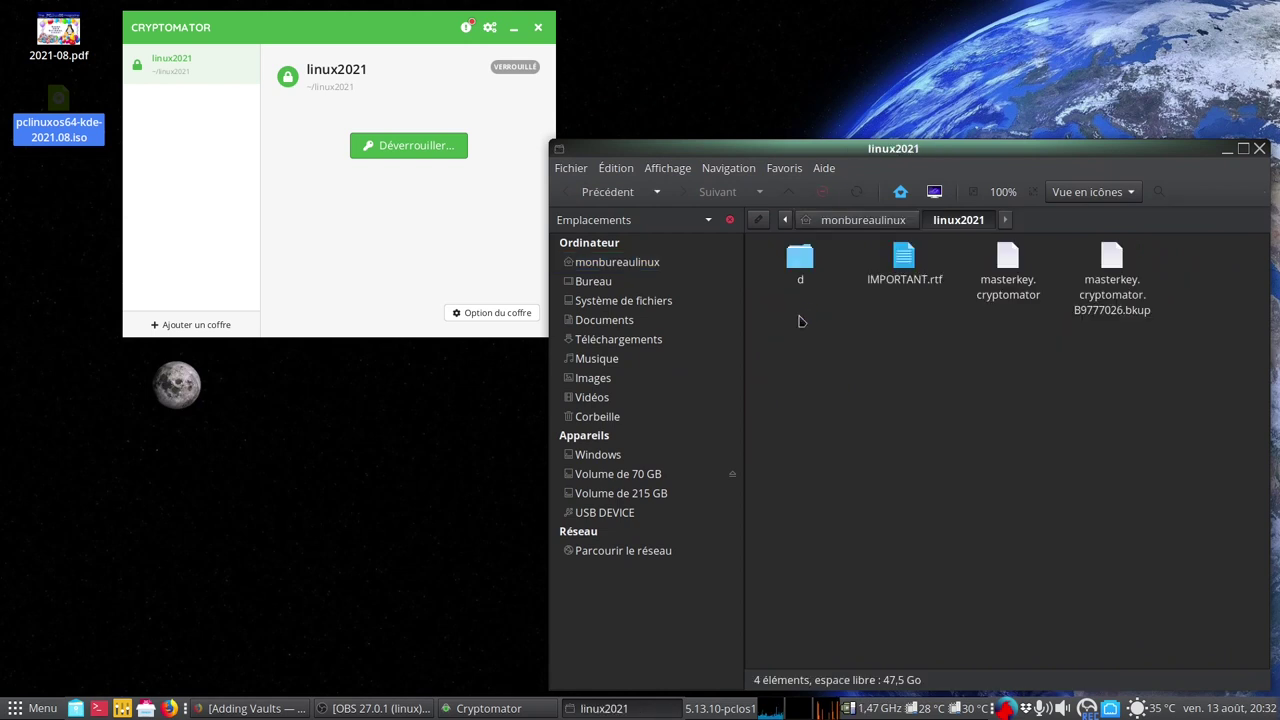
# Browse through d and 7Q to the encrypted .c9r files, then return to the home folder
pyautogui.doubleClick(797, 262)
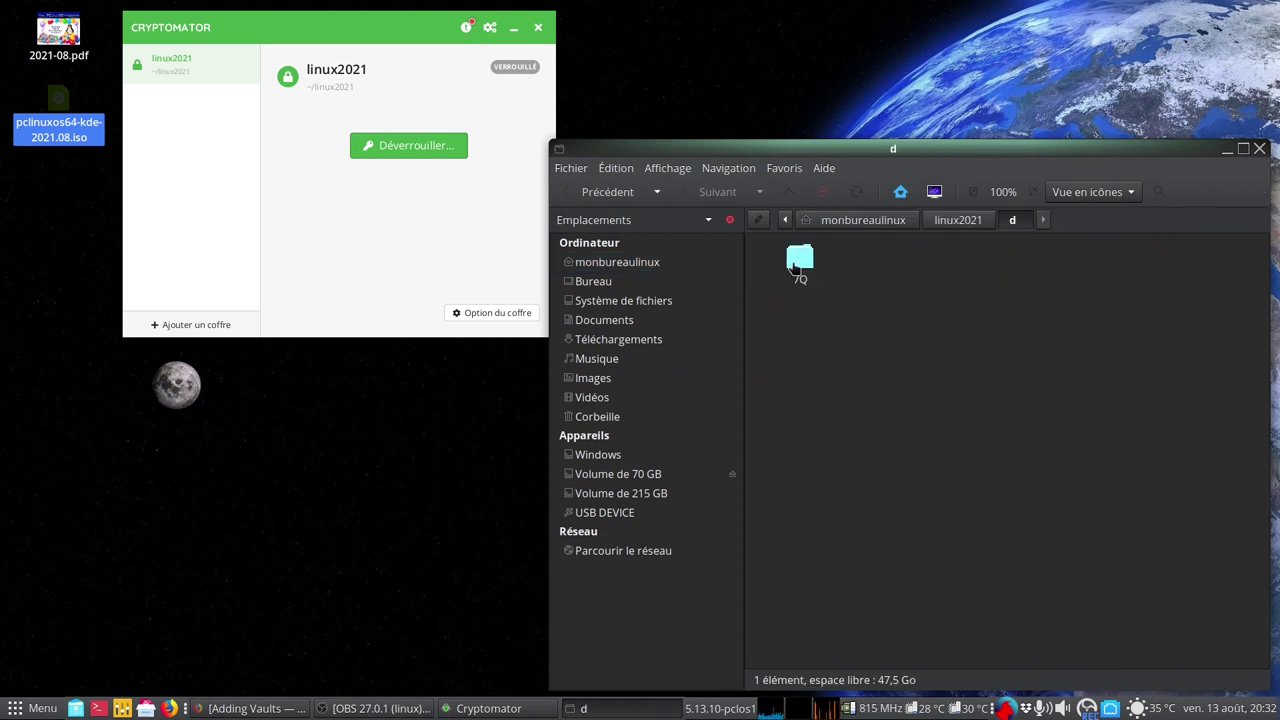
pyautogui.doubleClick(797, 262)
pyautogui.doubleClick(812, 272)
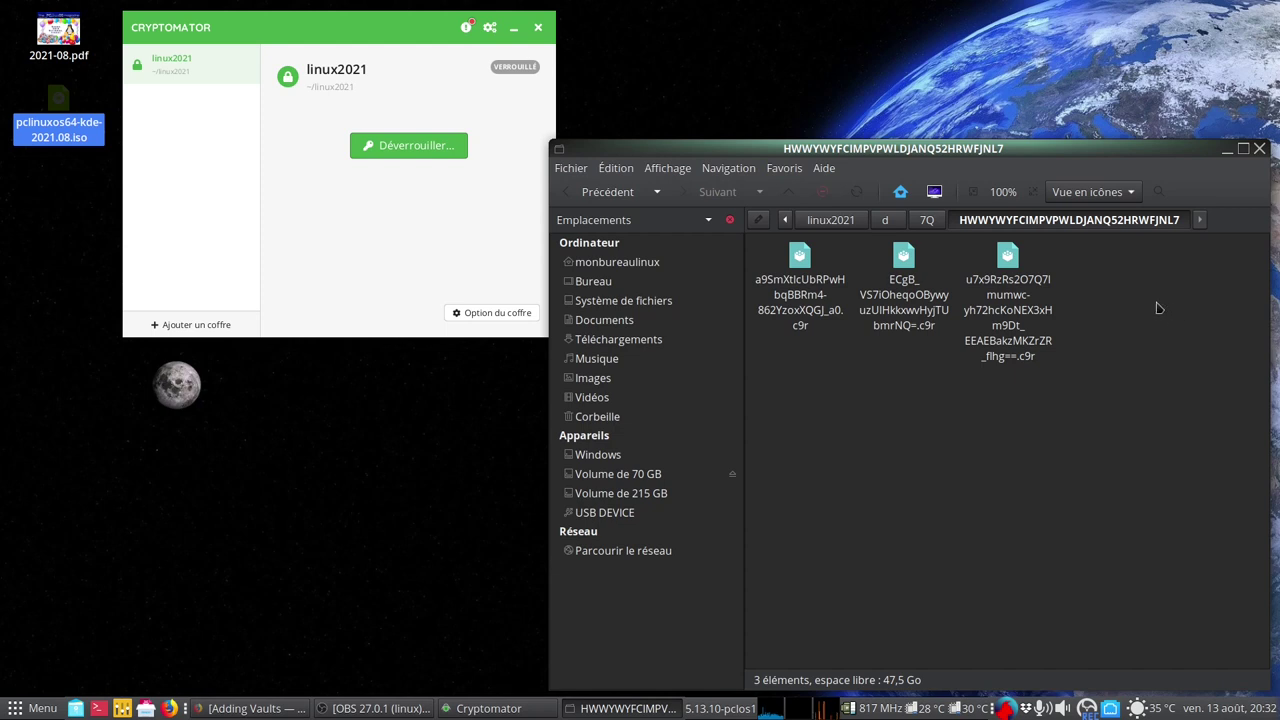
pyautogui.click(922, 224)
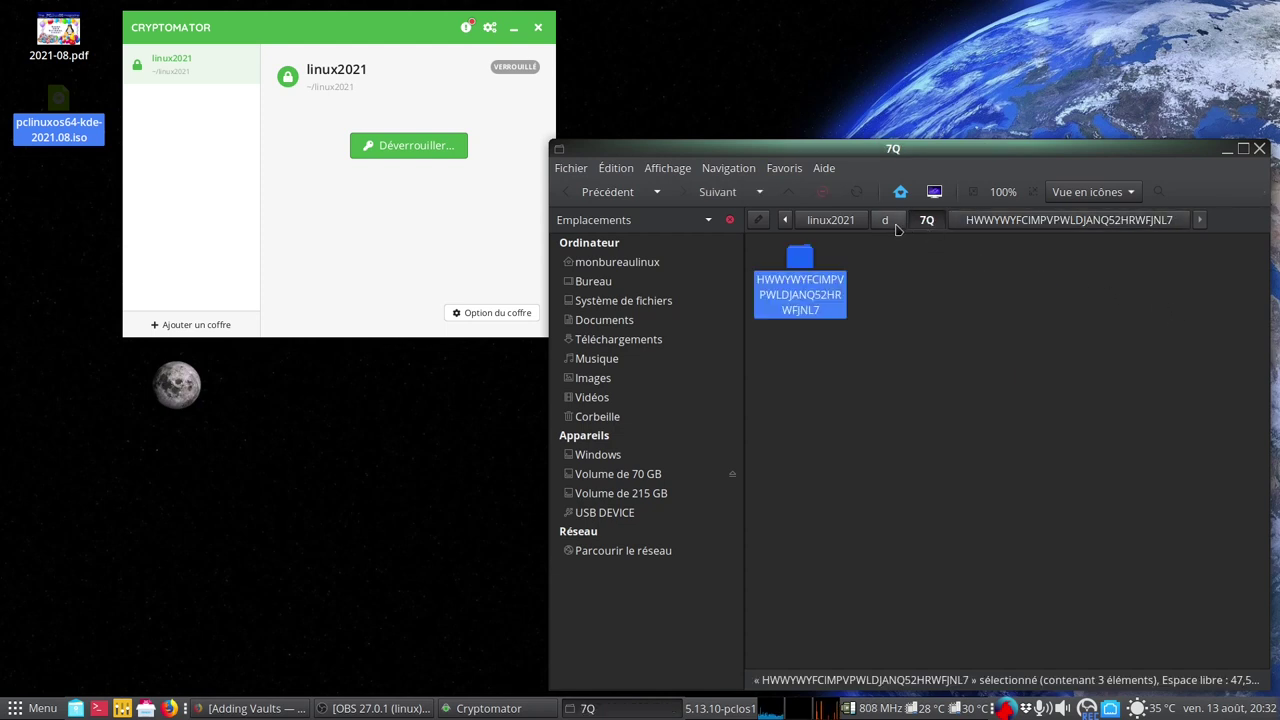
pyautogui.click(884, 222)
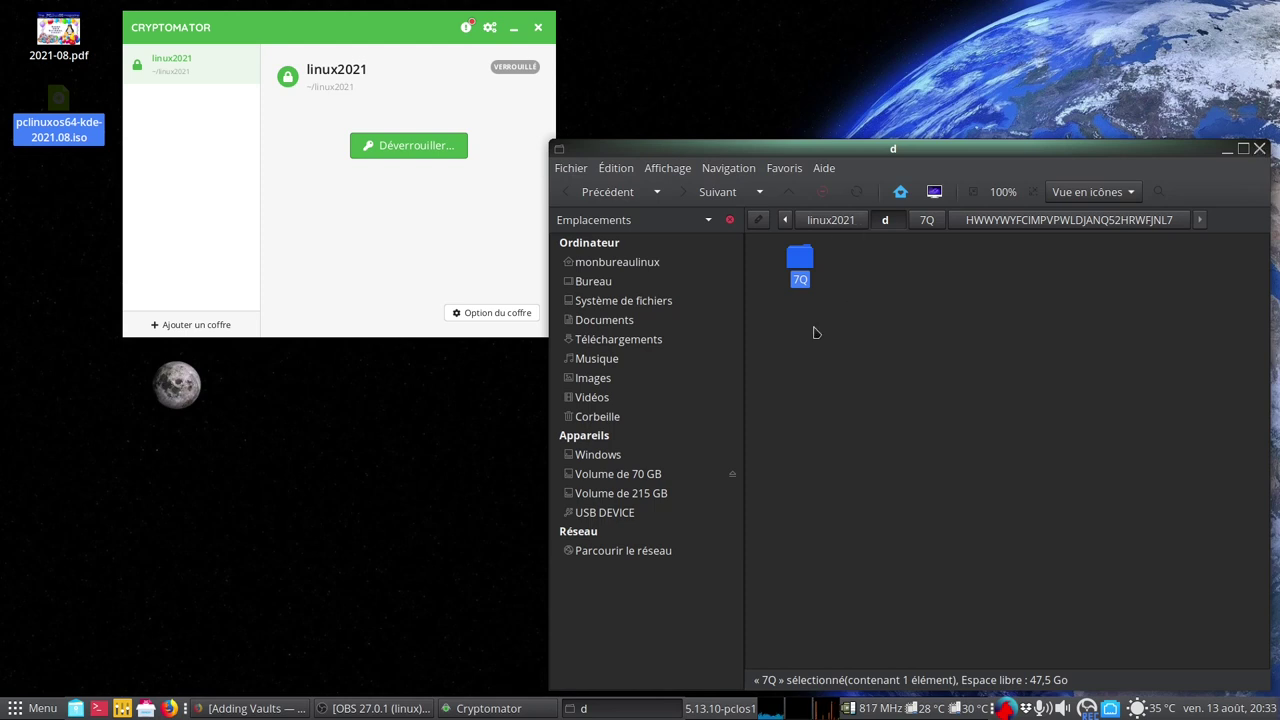
pyautogui.click(617, 262)
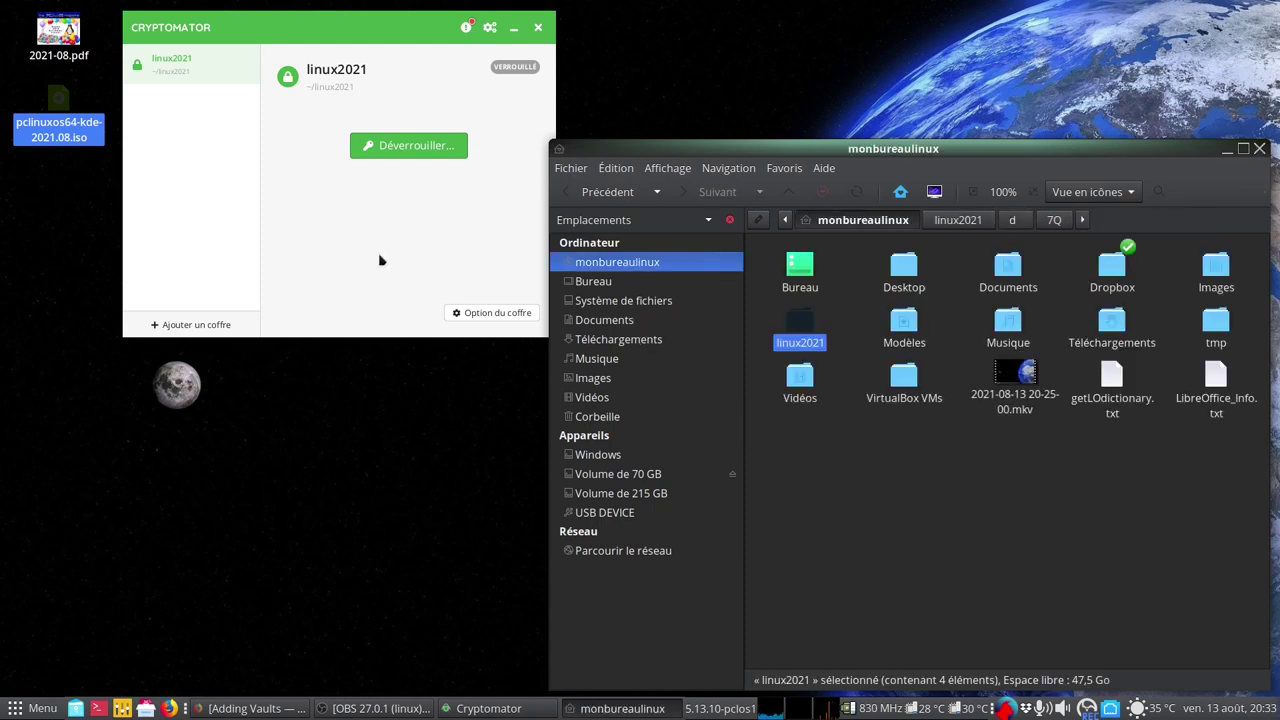
pyautogui.click(398, 222)
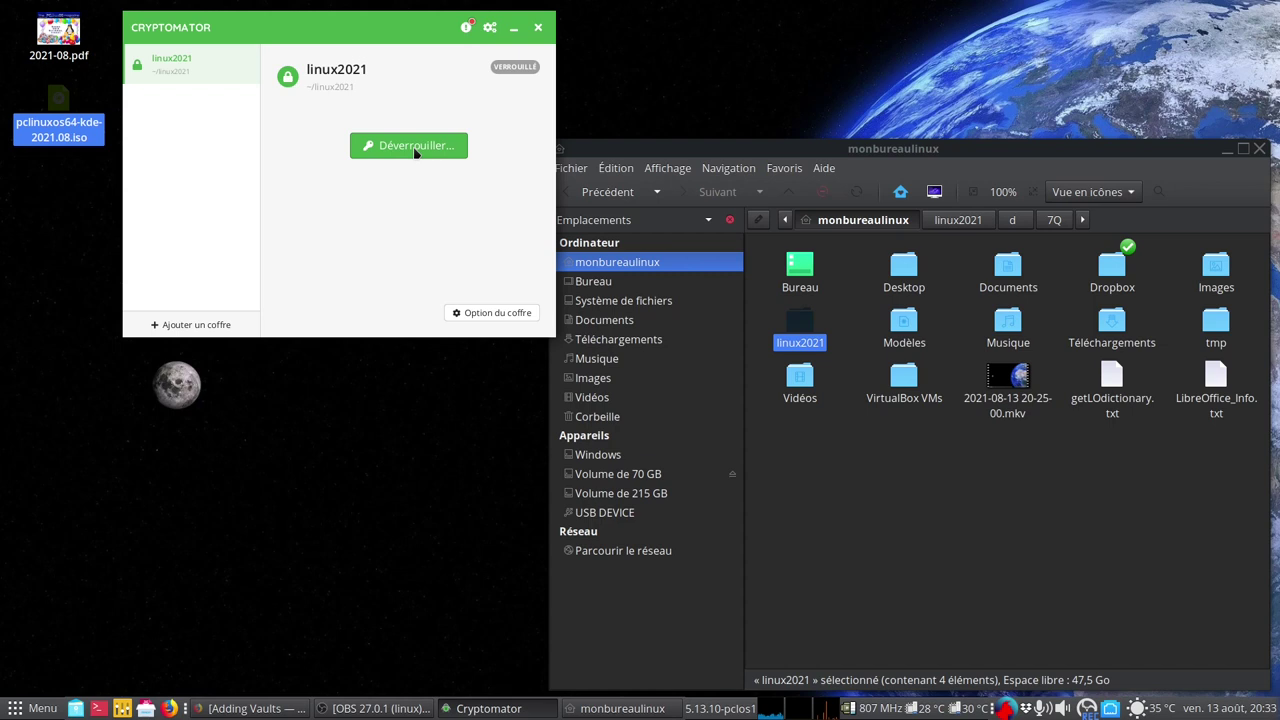
# Unlock linux2021 with the vault password, view its three decrypted files, then lock it again
pyautogui.click(414, 152)
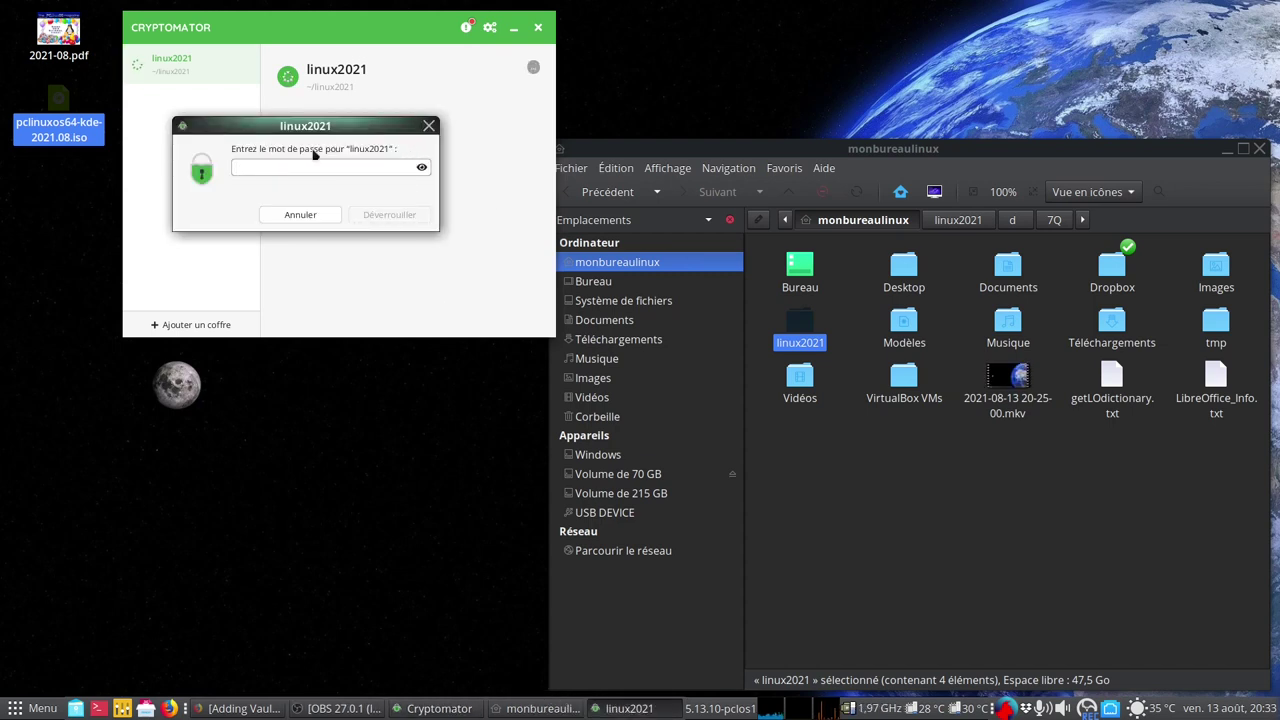
pyautogui.write('••')
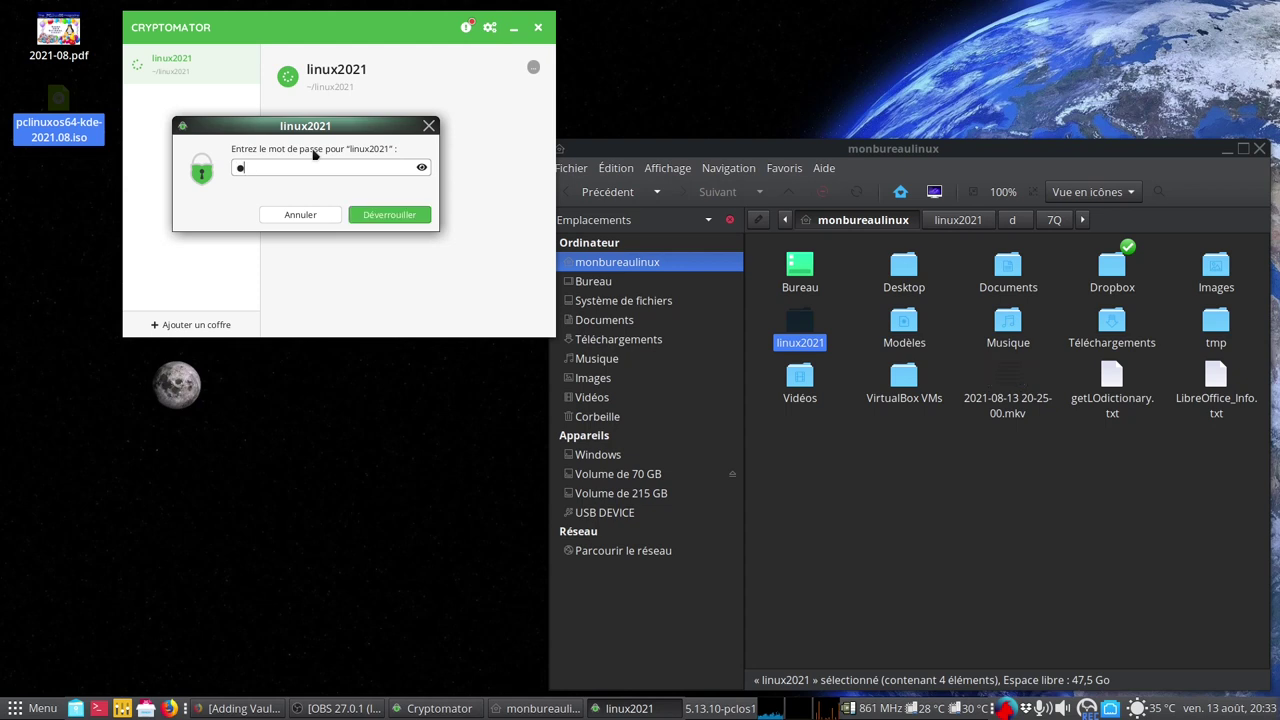
pyautogui.write('••••')
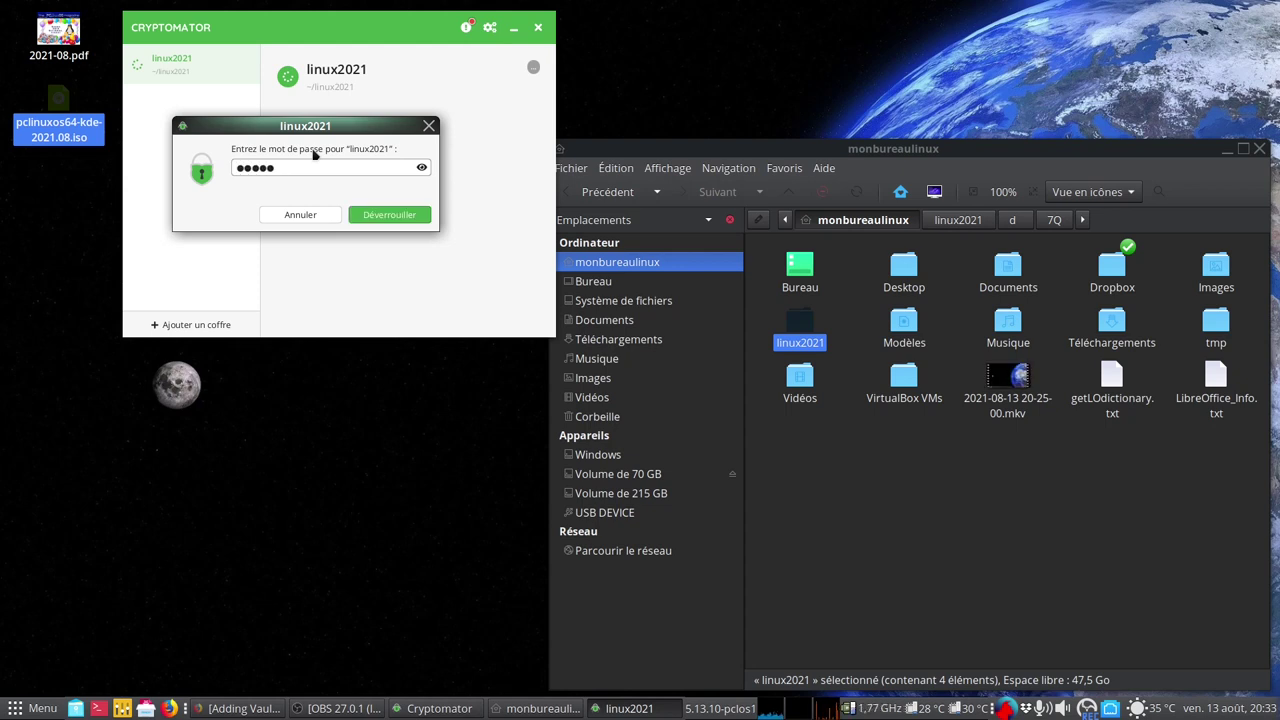
pyautogui.write('••••')
pyautogui.click(372, 217)
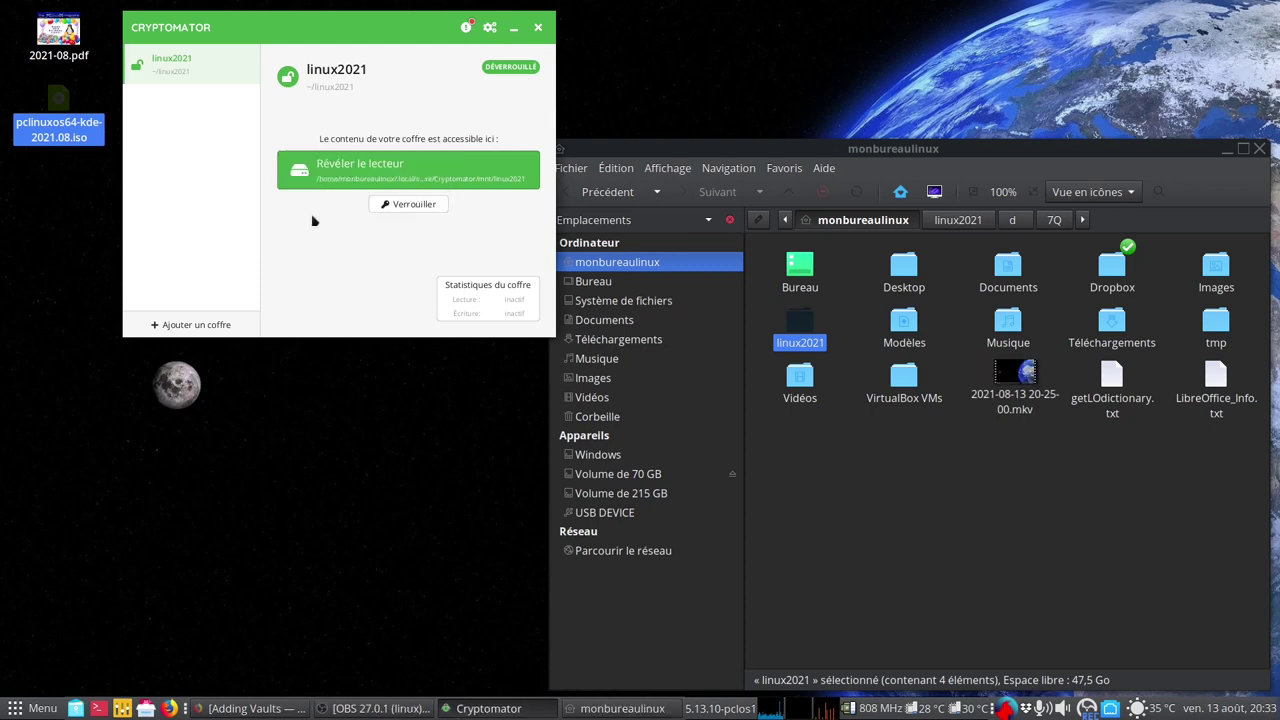
pyautogui.click(376, 177)
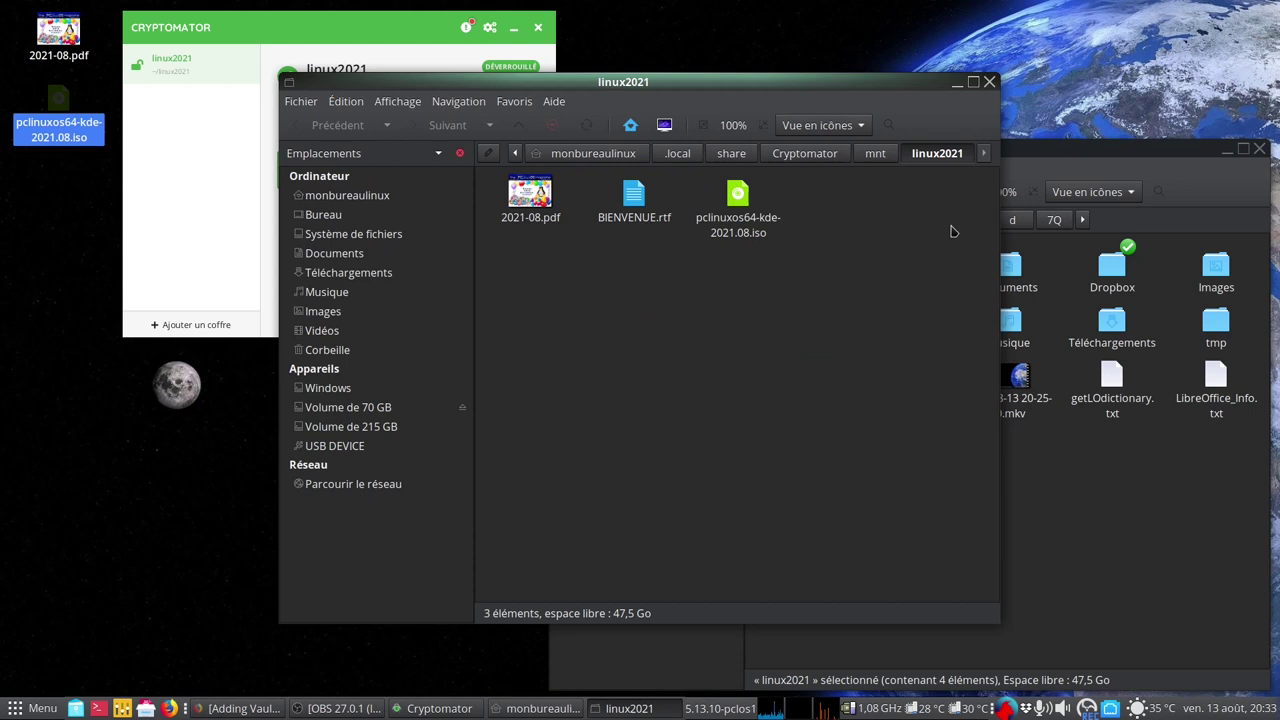
pyautogui.click(989, 82)
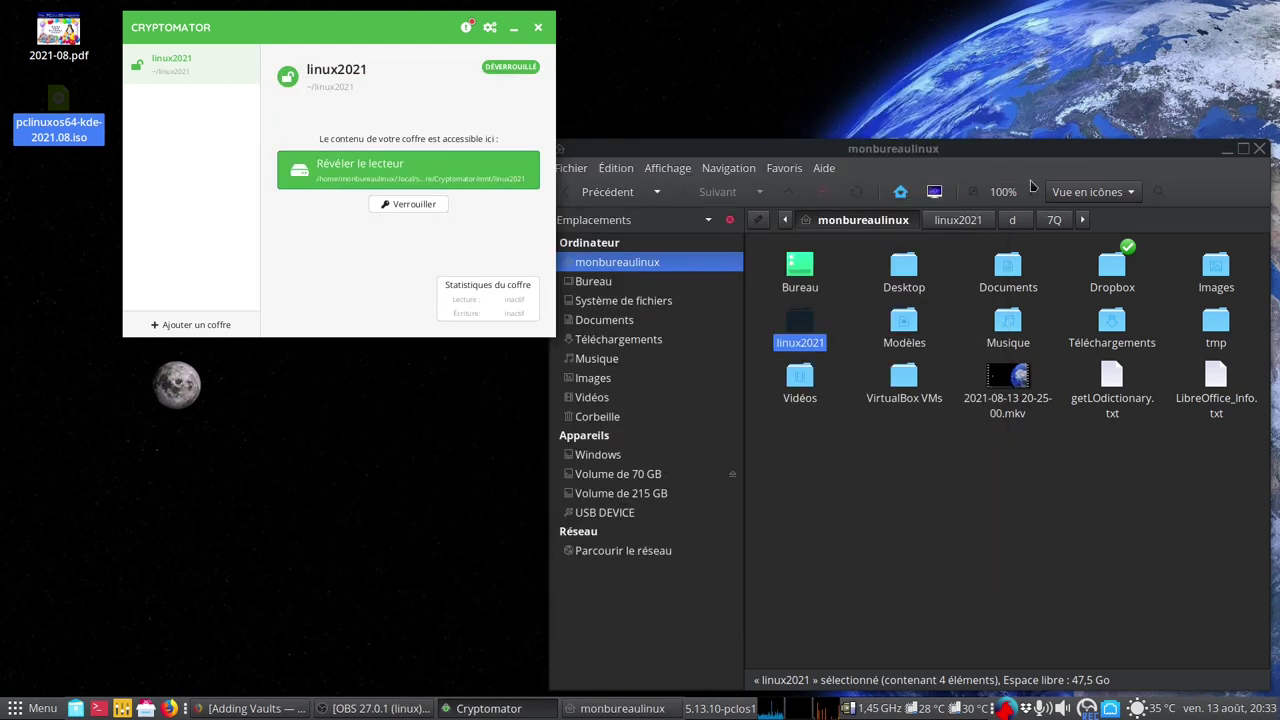
pyautogui.click(414, 205)
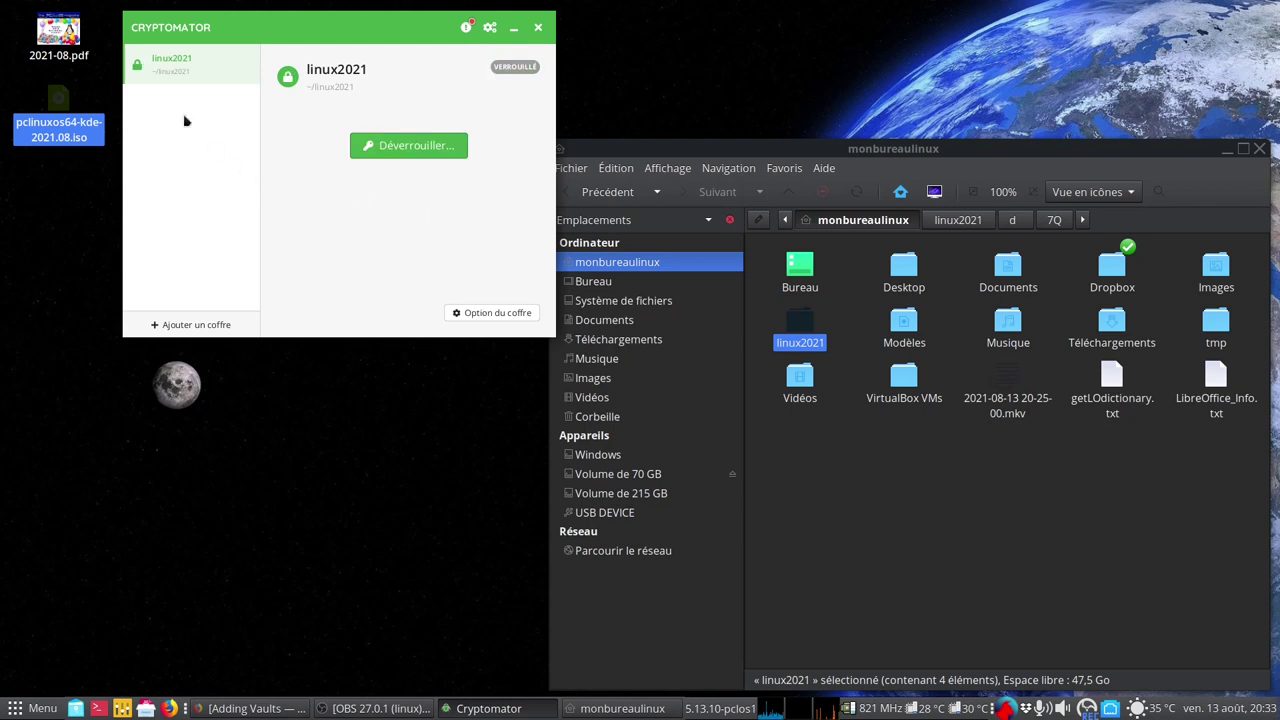
# Remove linux2021 from Cryptomator's list with Retirer... and confirm Supprimer le coffre
pyautogui.rightClick(178, 66)
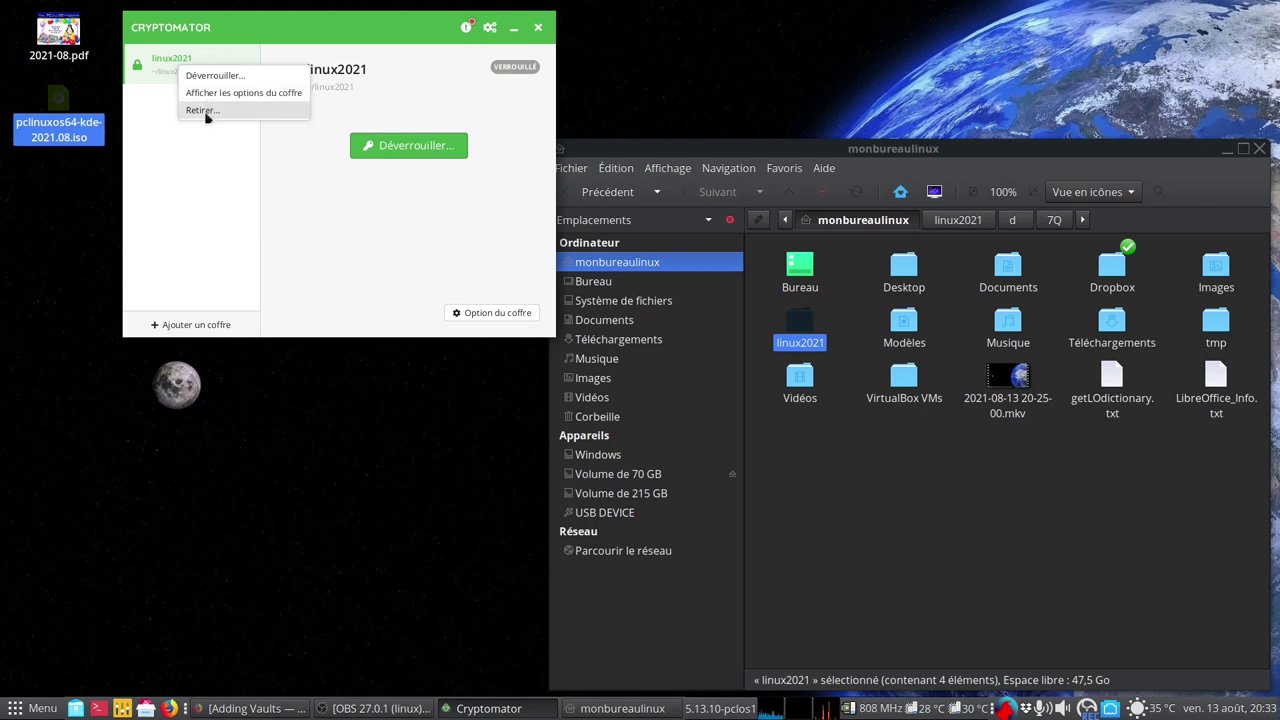
pyautogui.click(206, 115)
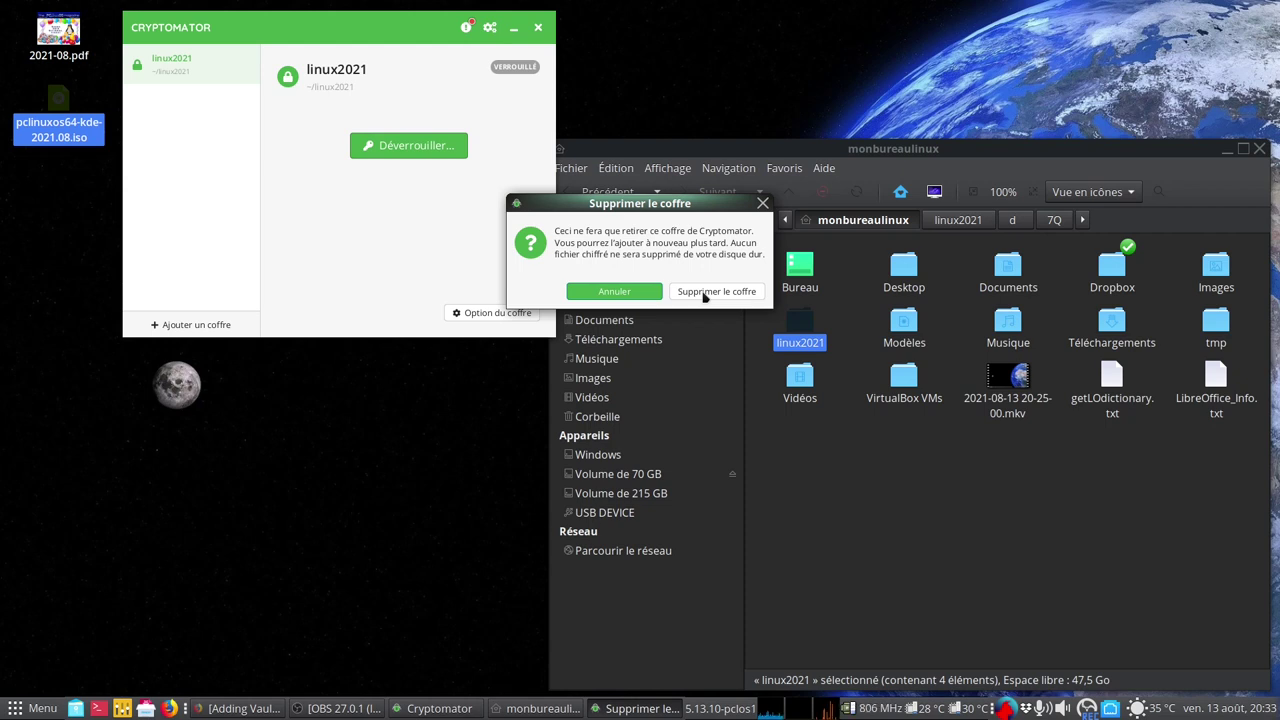
pyautogui.click(704, 296)
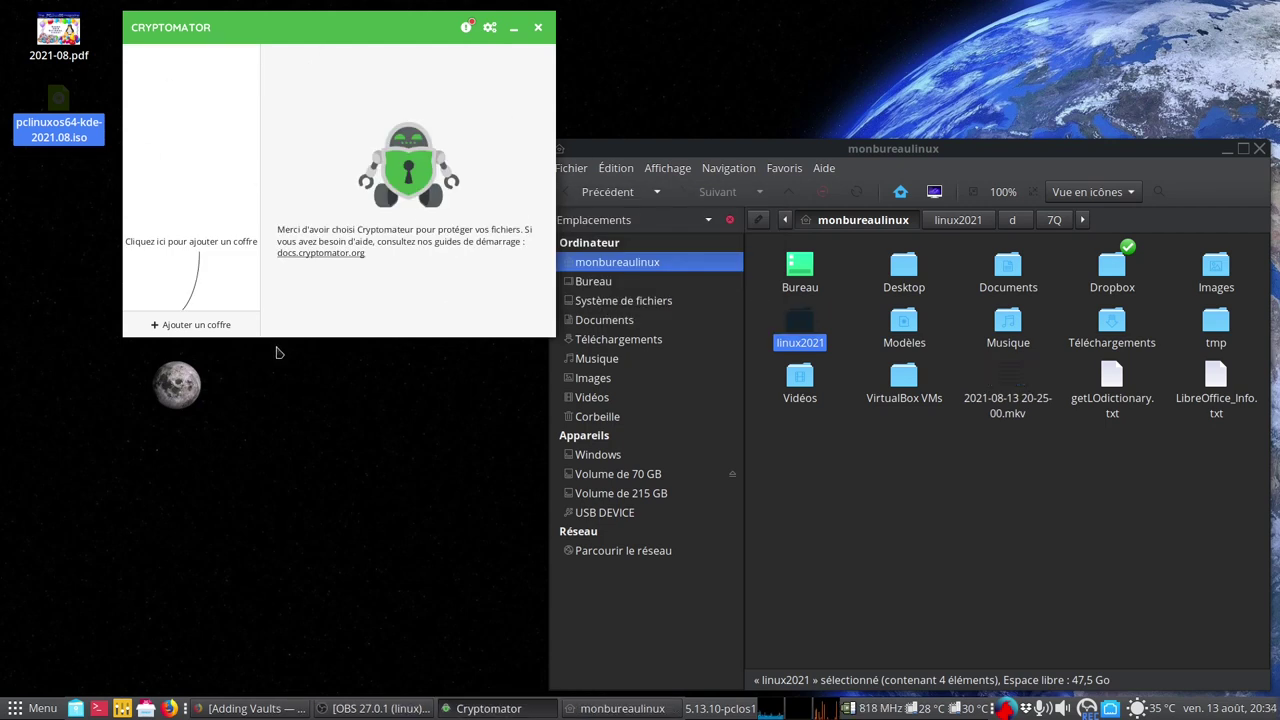
# Add linux2021 as an existing vault using masterkey.cryptomator from the home folder's linux2021 folder
pyautogui.click(194, 325)
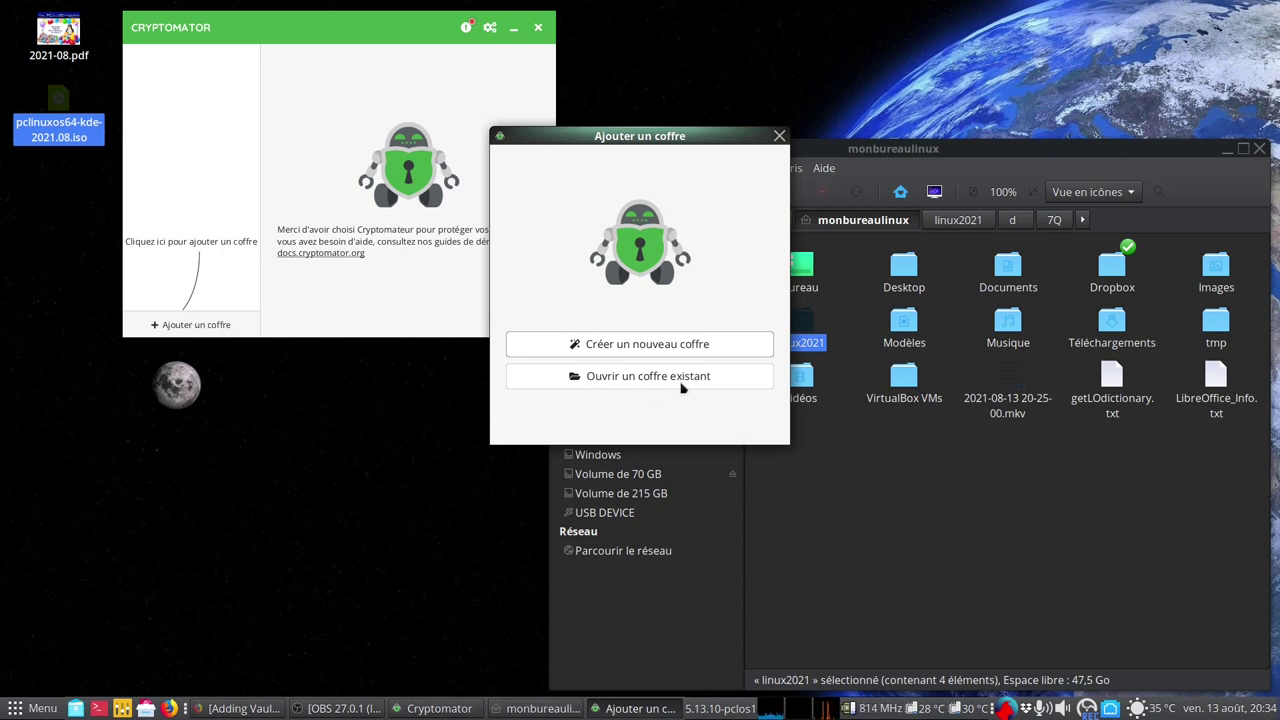
pyautogui.click(681, 387)
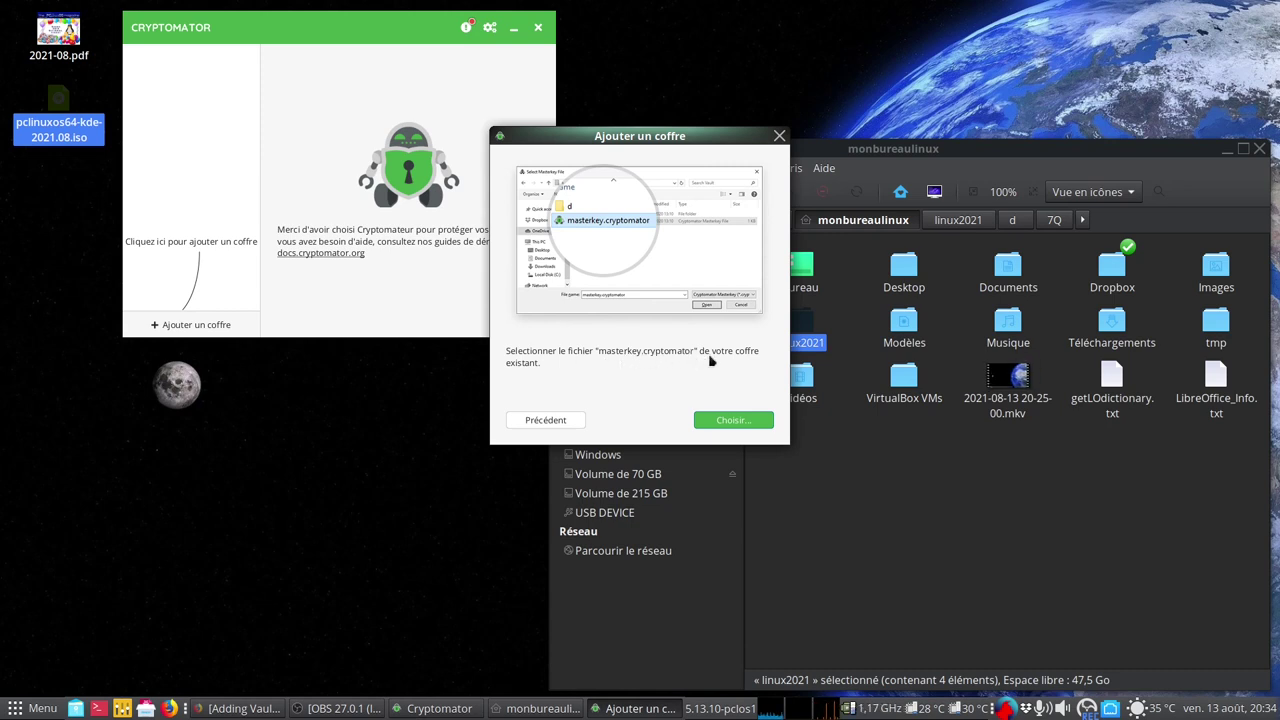
pyautogui.click(733, 421)
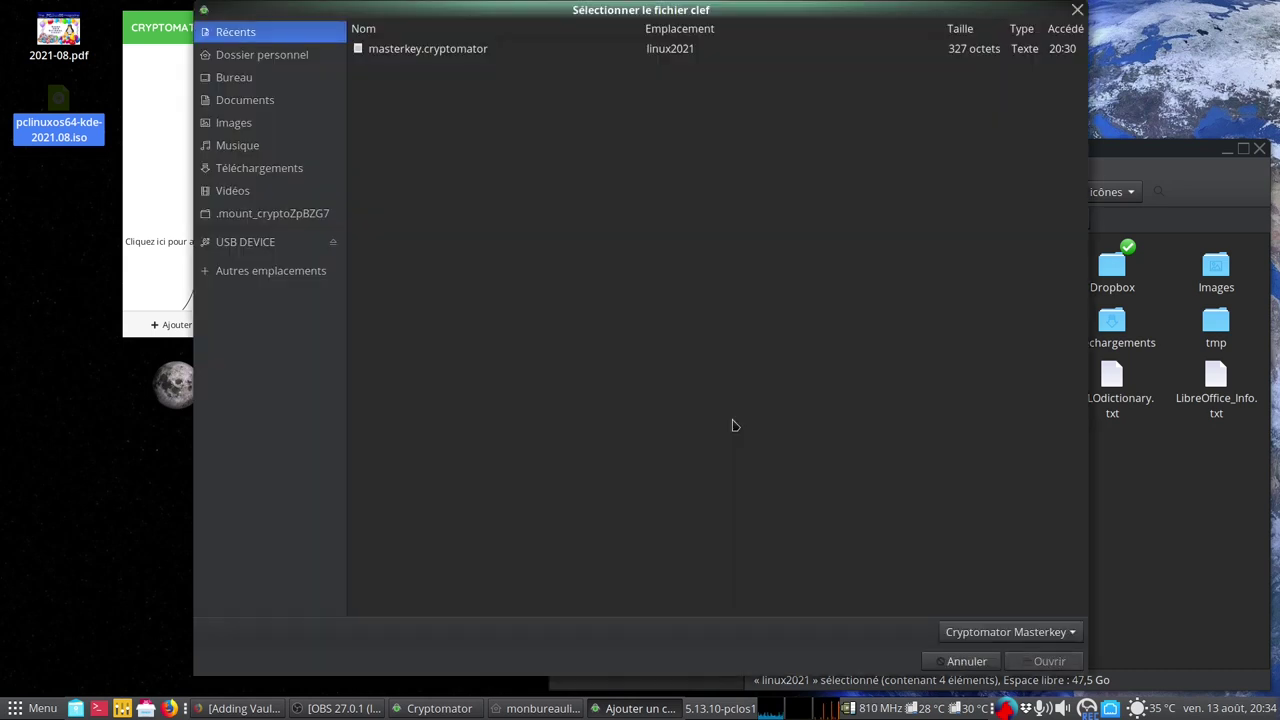
pyautogui.click(1259, 148)
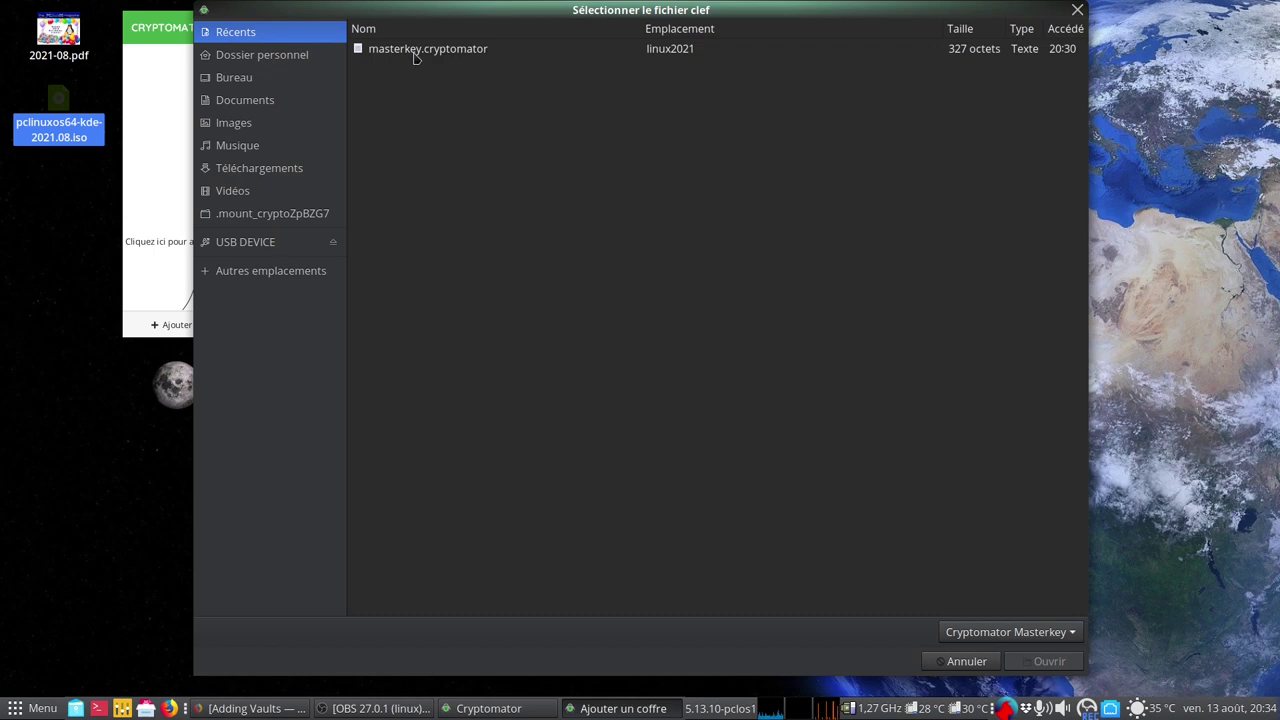
pyautogui.click(258, 58)
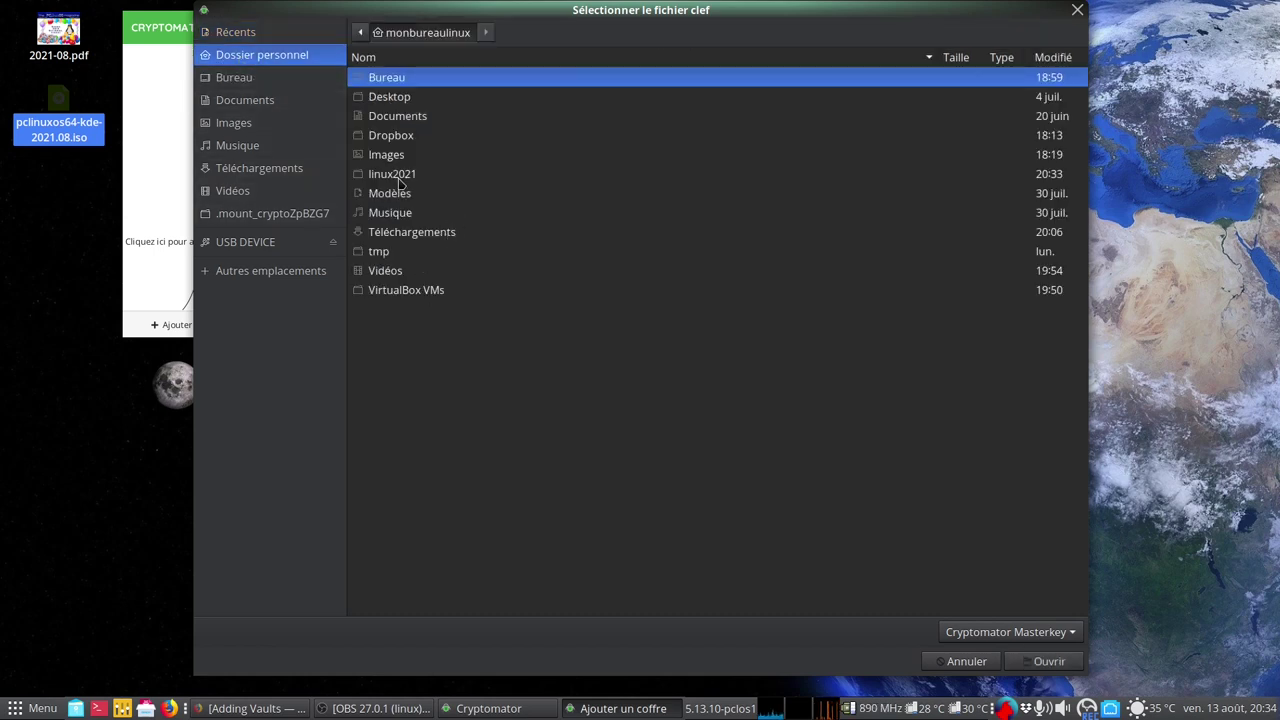
pyautogui.doubleClick(398, 177)
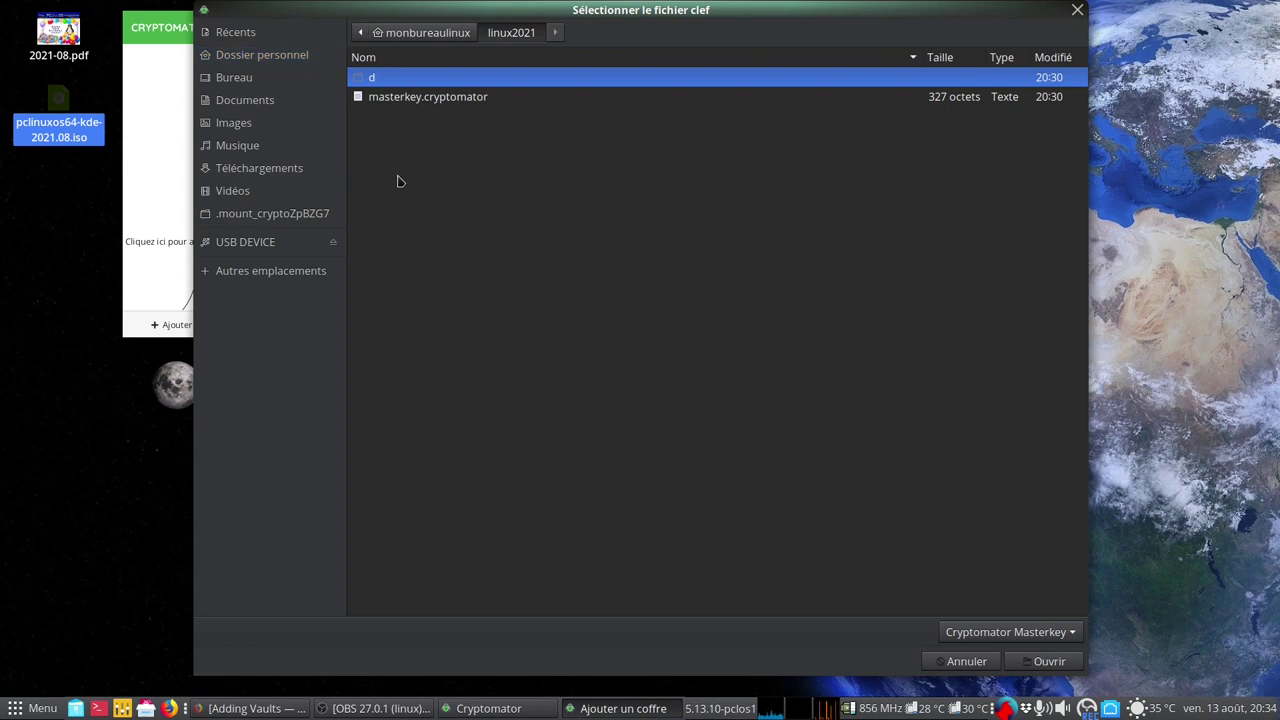
pyautogui.click(418, 100)
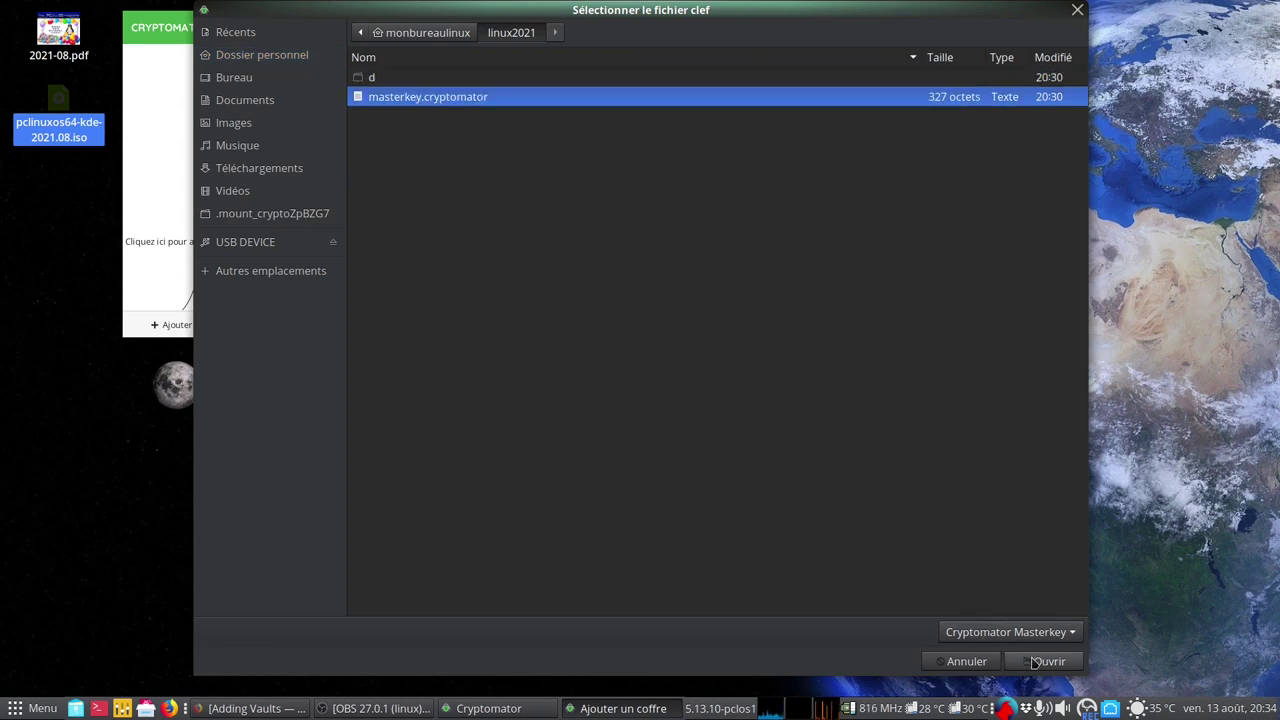
pyautogui.click(1033, 662)
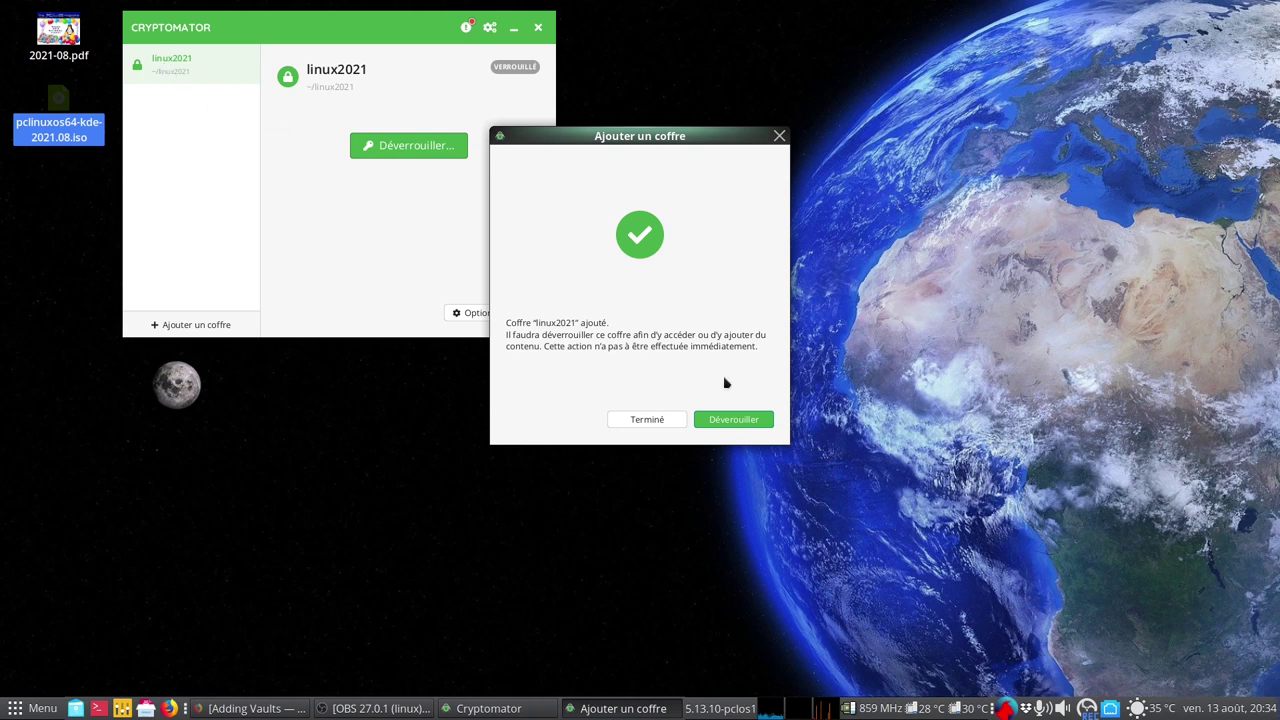
pyautogui.click(658, 422)
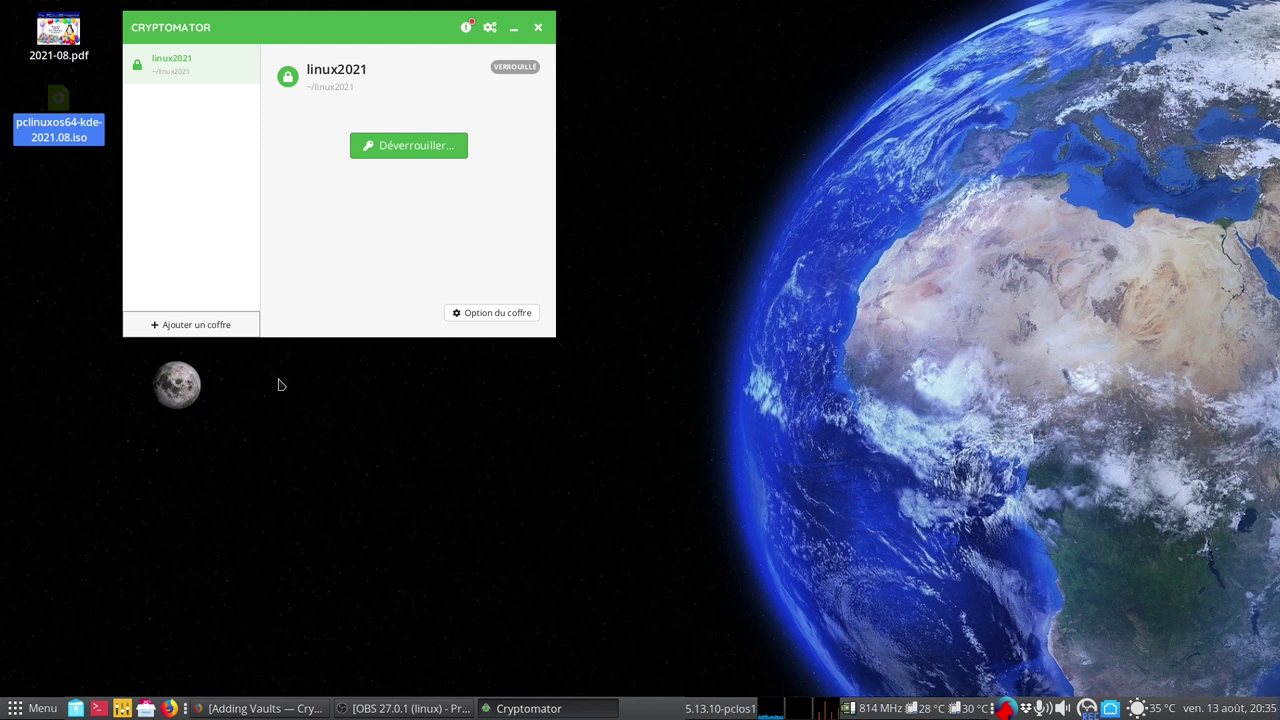
# Remove linux2021 from the vault list again and open its storage folder in the file manager
pyautogui.click(75, 708)
pyautogui.moveTo(636, 83)
pyautogui.mouseDown()
pyautogui.moveTo(816, 111)
pyautogui.moveTo(892, 145)
pyautogui.mouseUp()
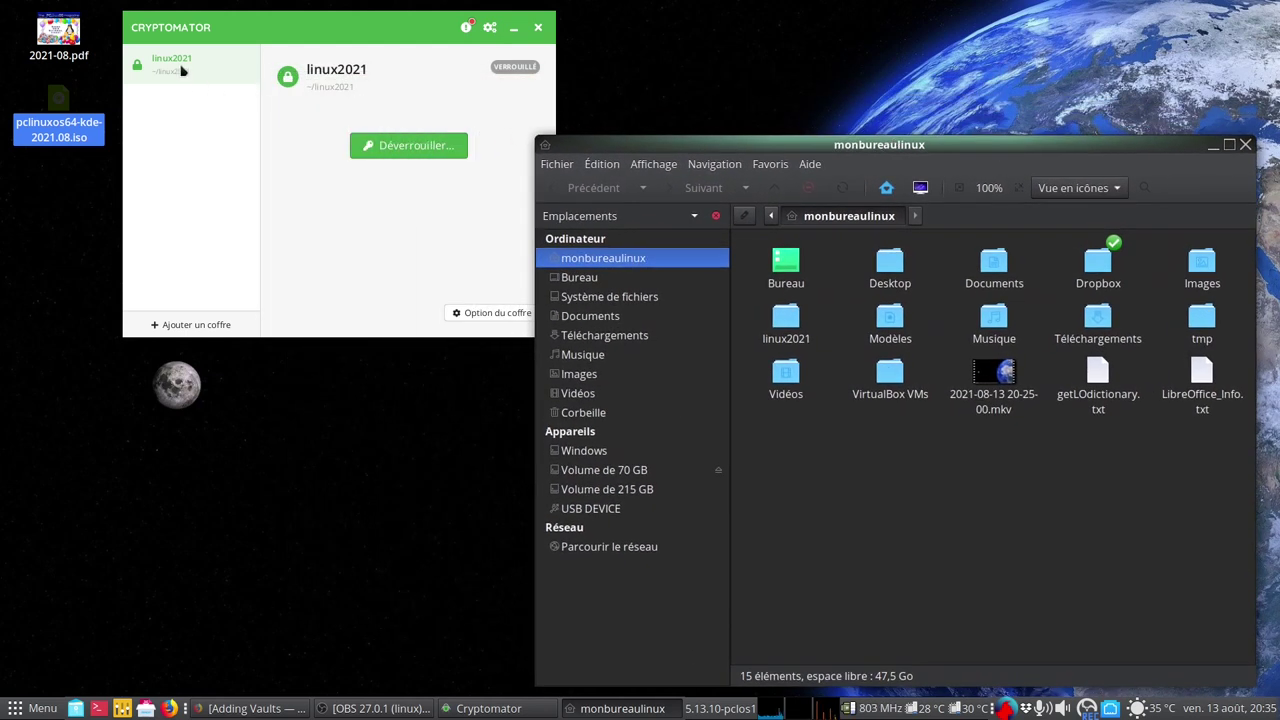
pyautogui.rightClick(182, 70)
pyautogui.click(262, 112)
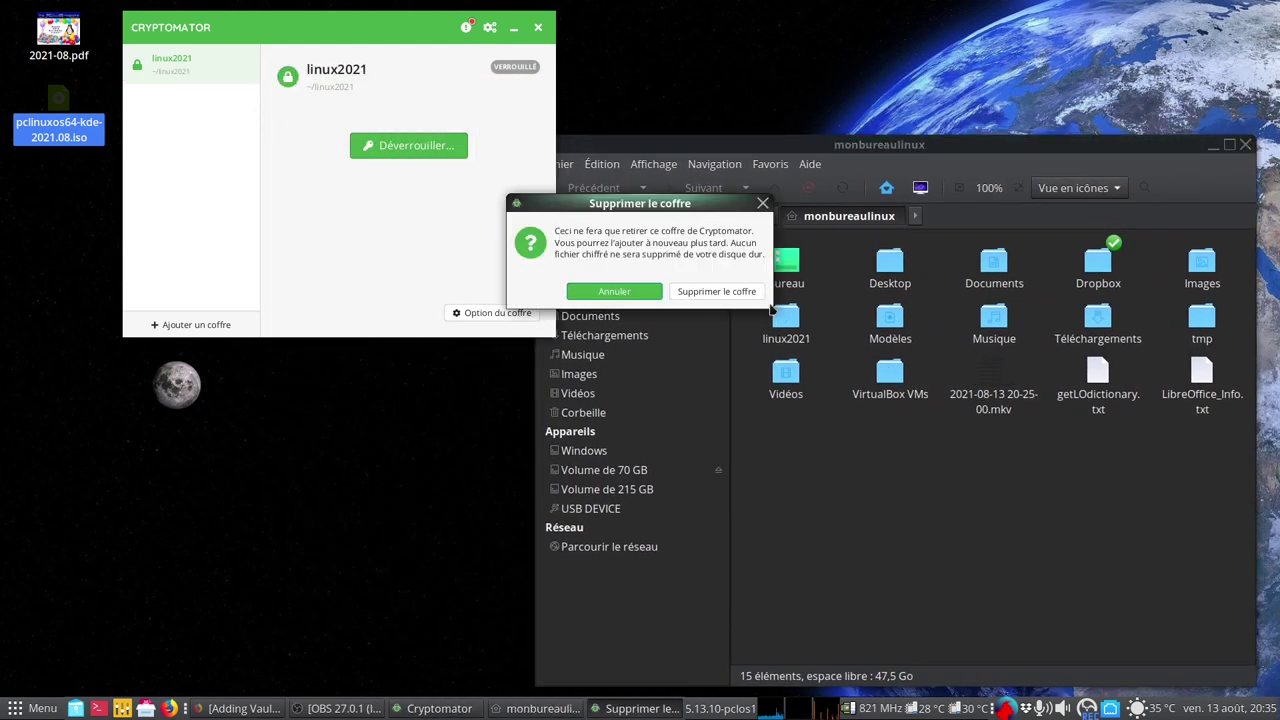
pyautogui.click(740, 291)
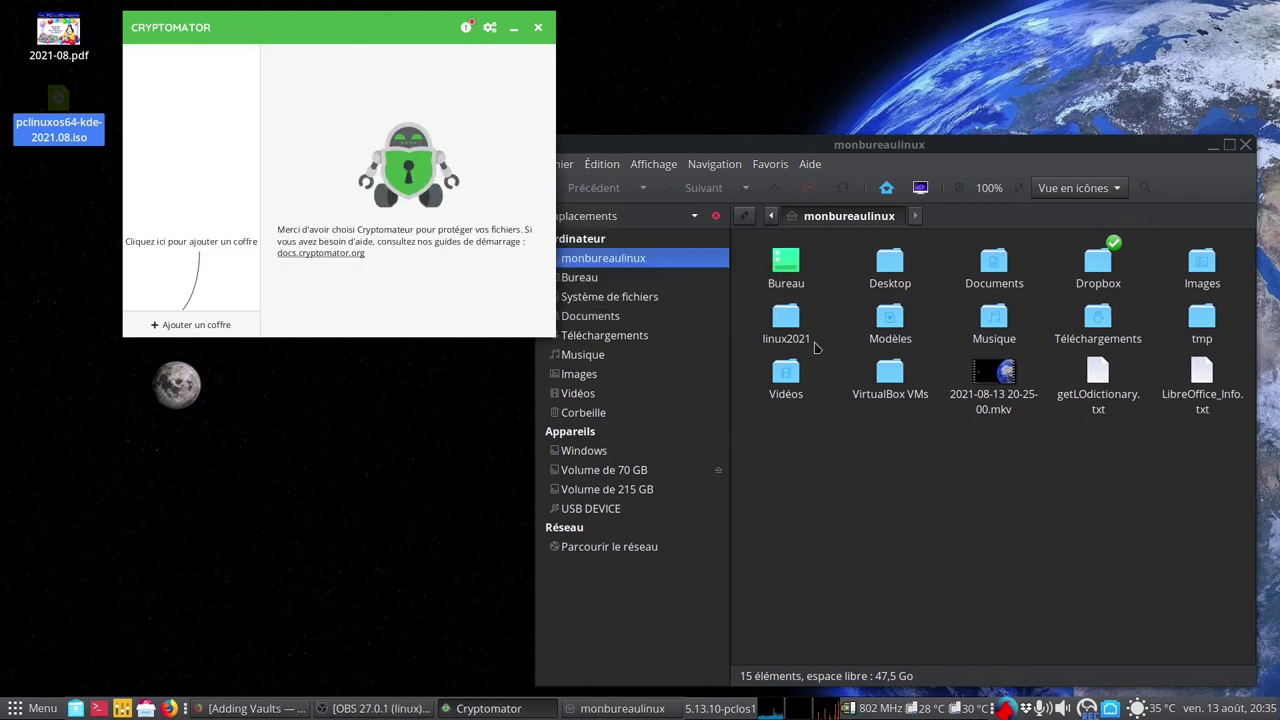
pyautogui.doubleClick(786, 325)
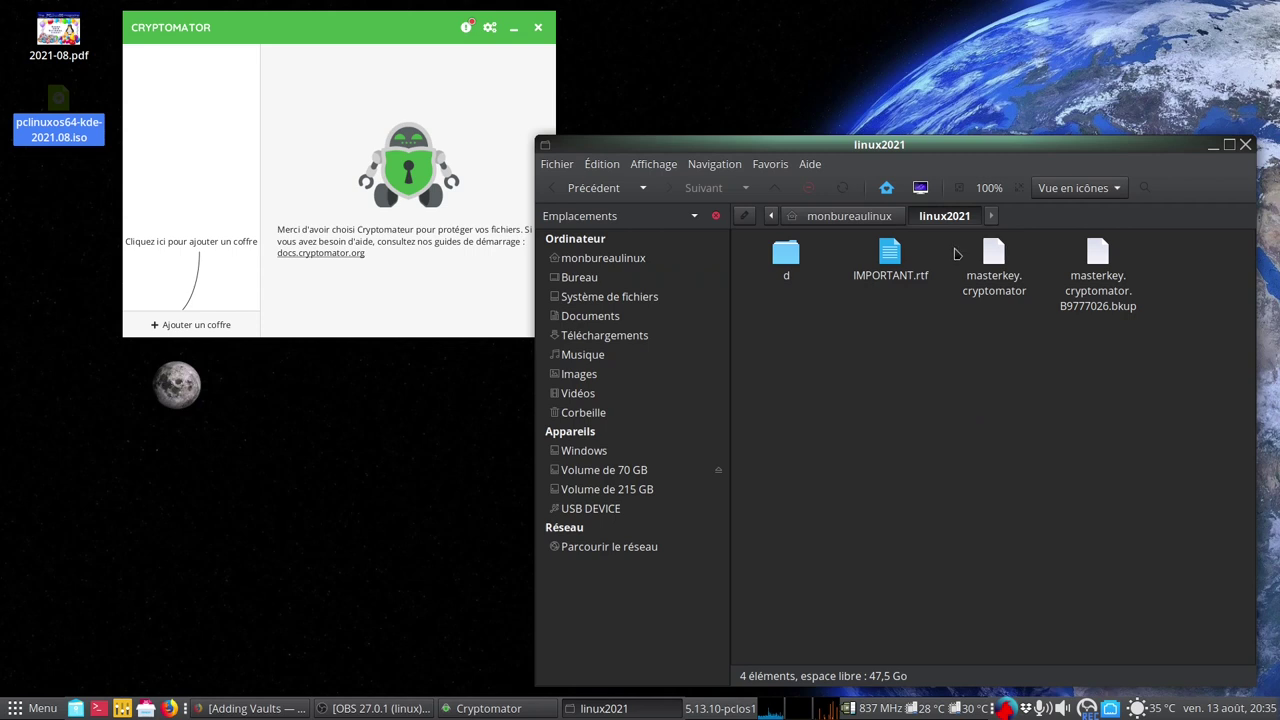
# Move masterkey.cryptomator from the linux2021 folder to the trash and close the window
pyautogui.click(993, 258)
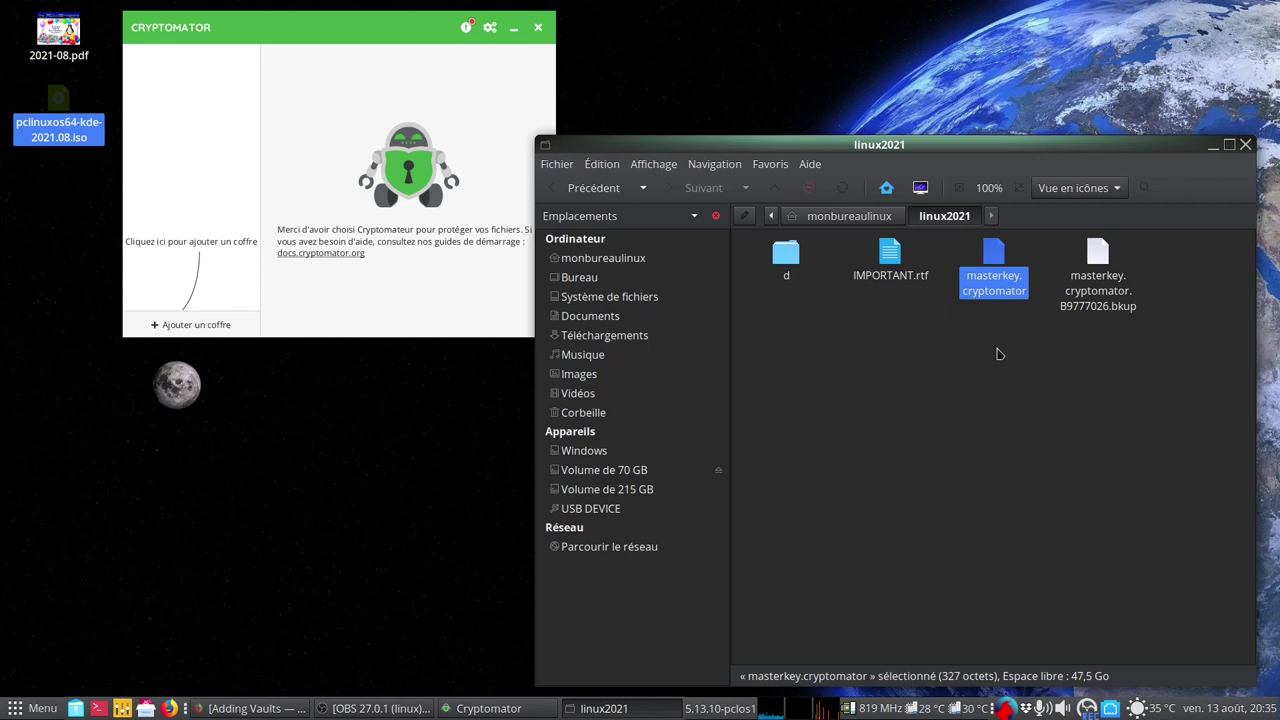
pyautogui.rightClick(998, 288)
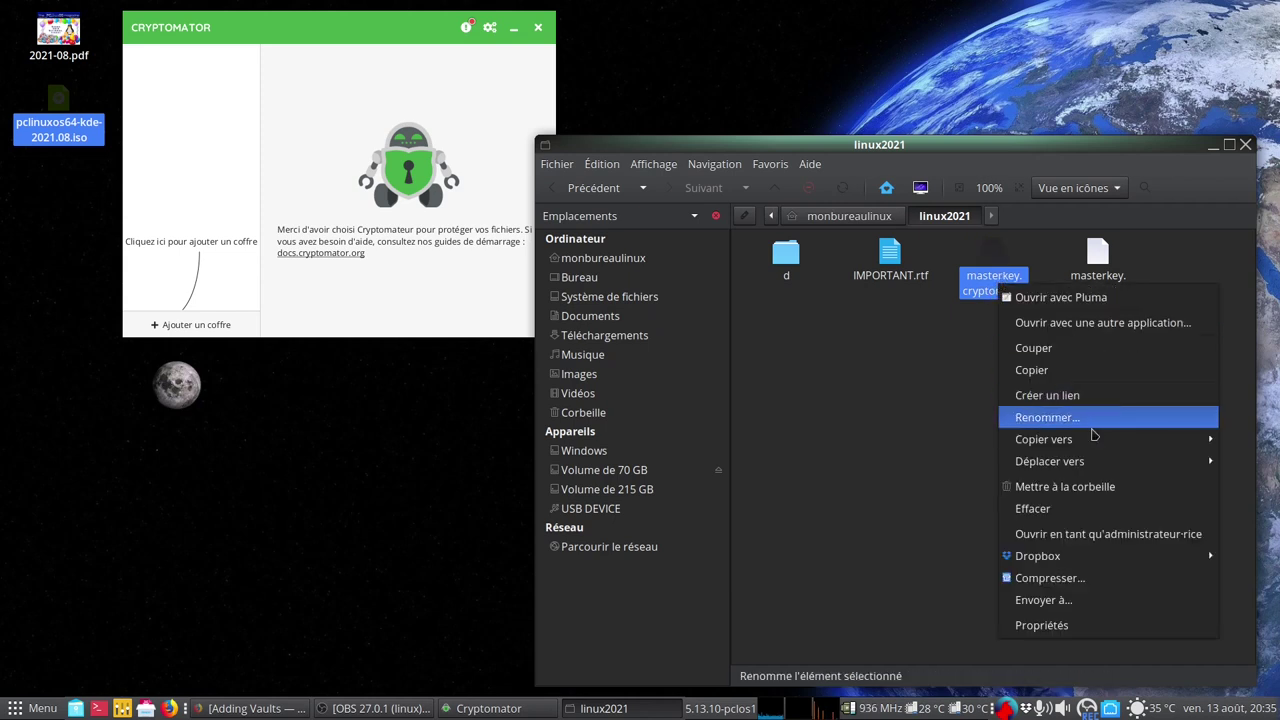
pyautogui.click(1072, 487)
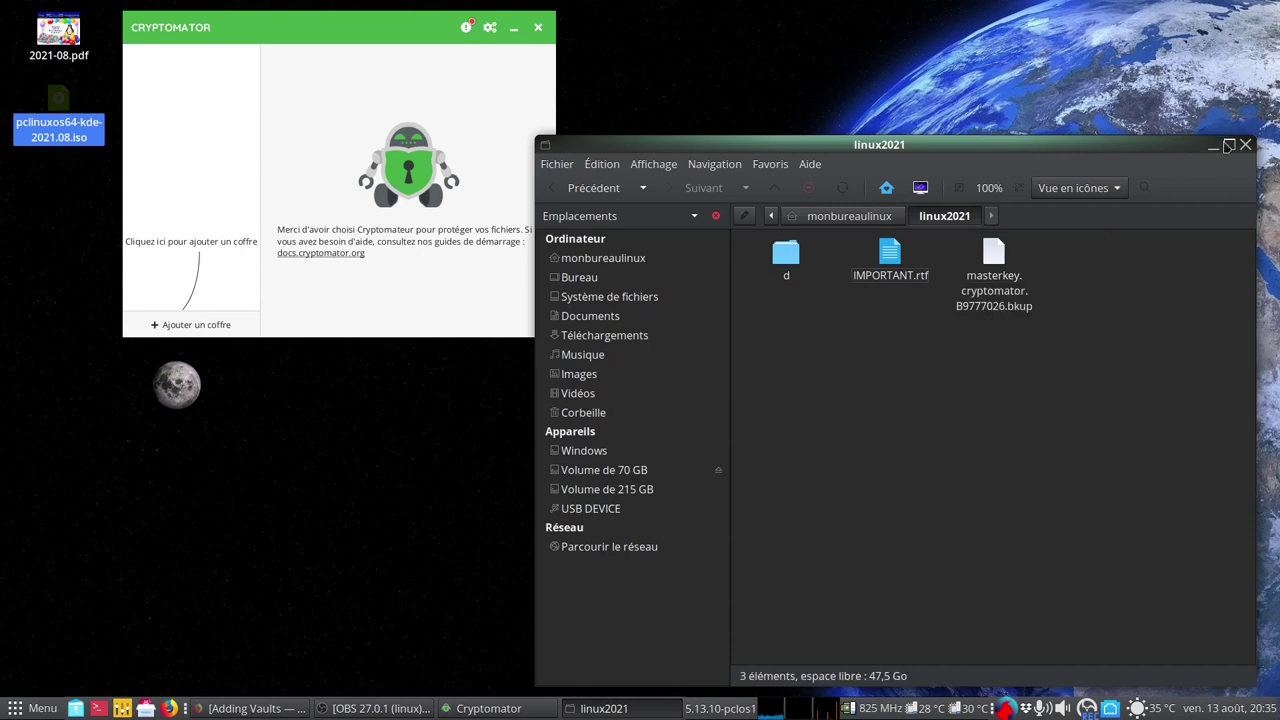
pyautogui.click(1246, 146)
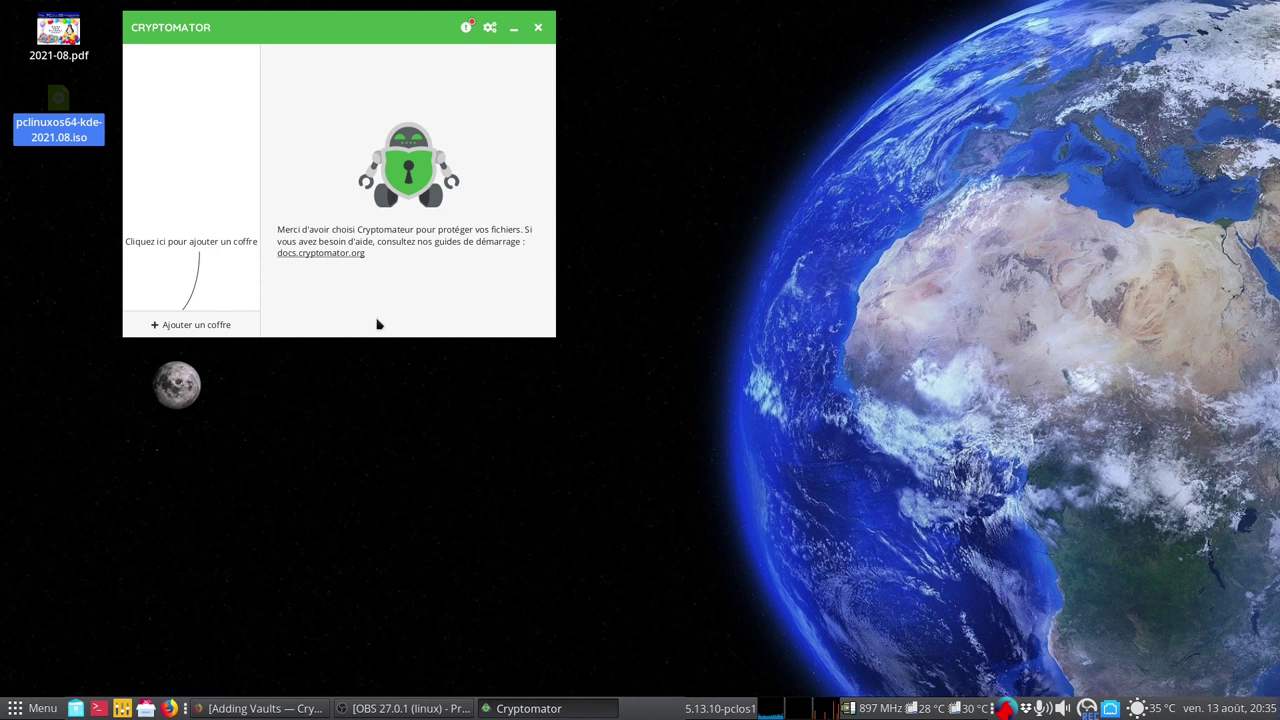
pyautogui.click(201, 328)
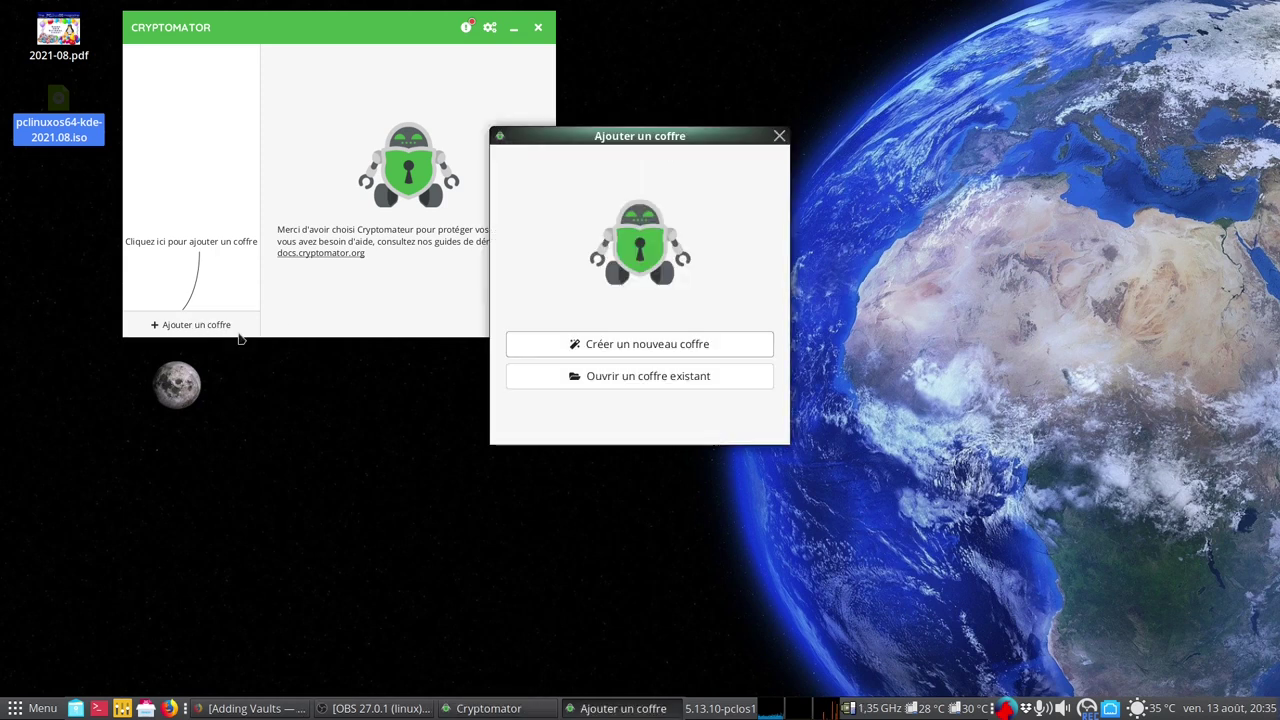
pyautogui.click(699, 378)
pyautogui.click(756, 425)
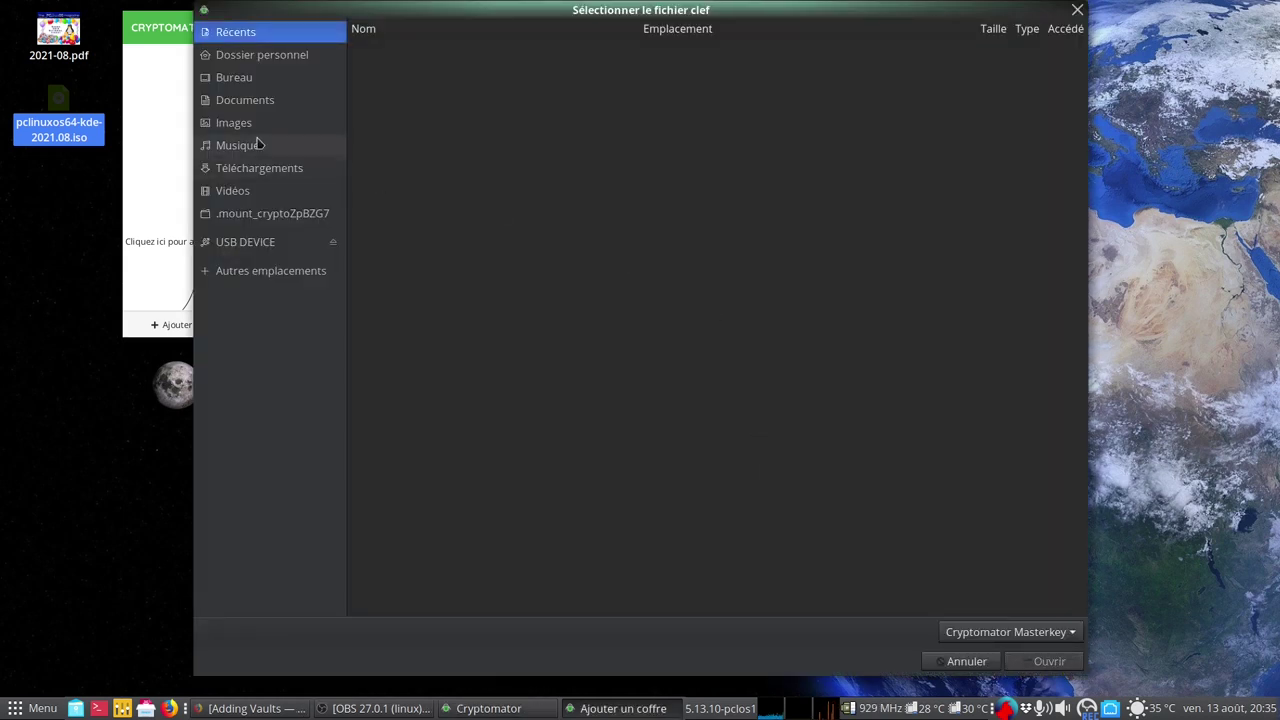
pyautogui.click(268, 55)
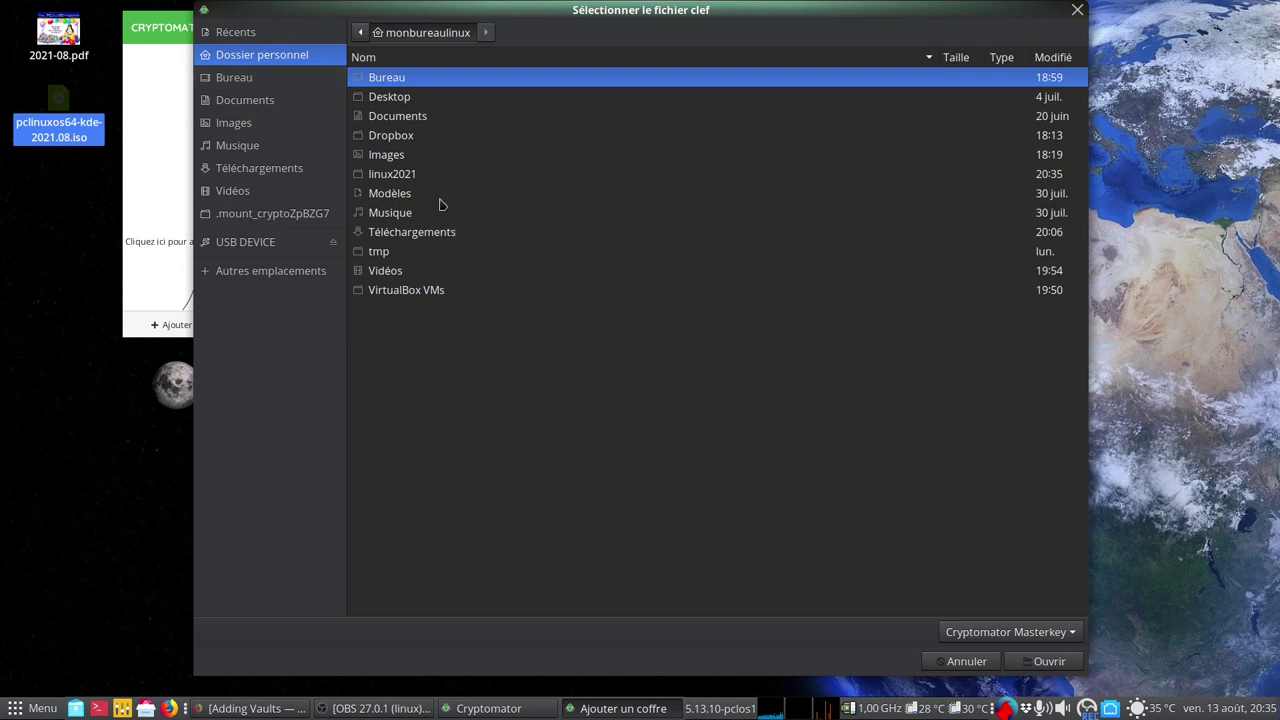
pyautogui.click(413, 175)
pyautogui.doubleClick(413, 175)
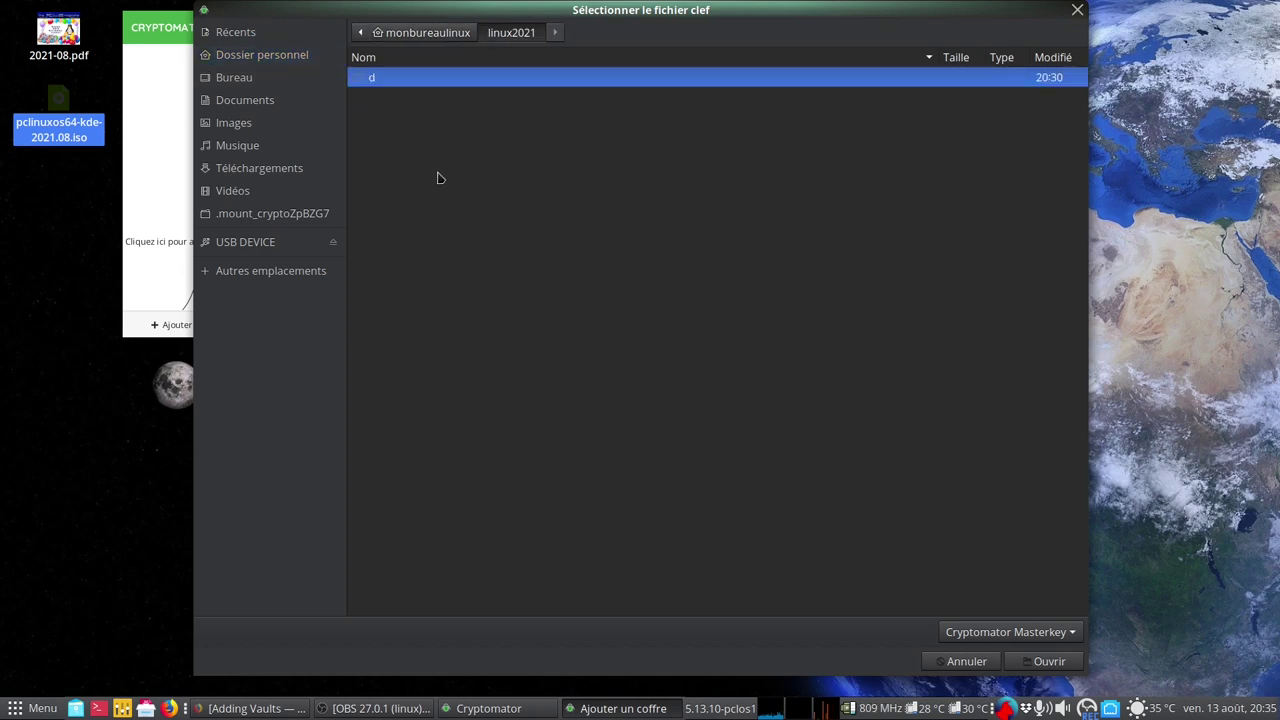
pyautogui.click(940, 668)
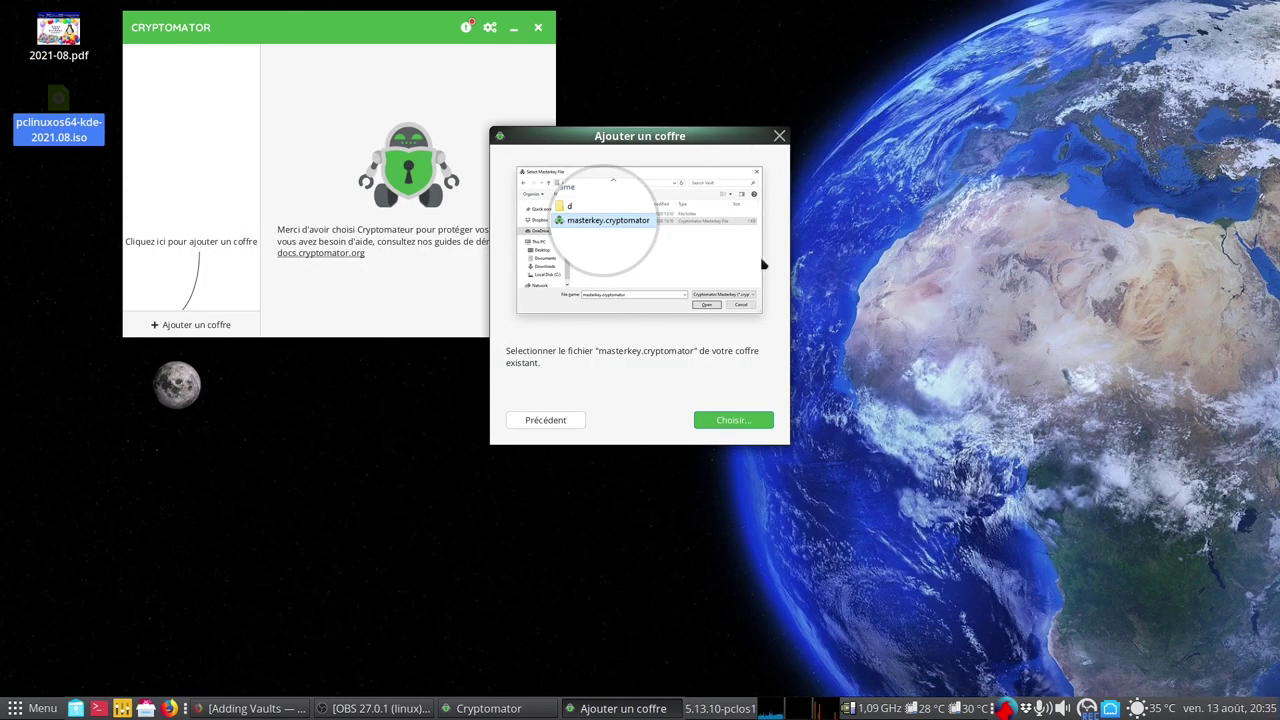
pyautogui.click(780, 136)
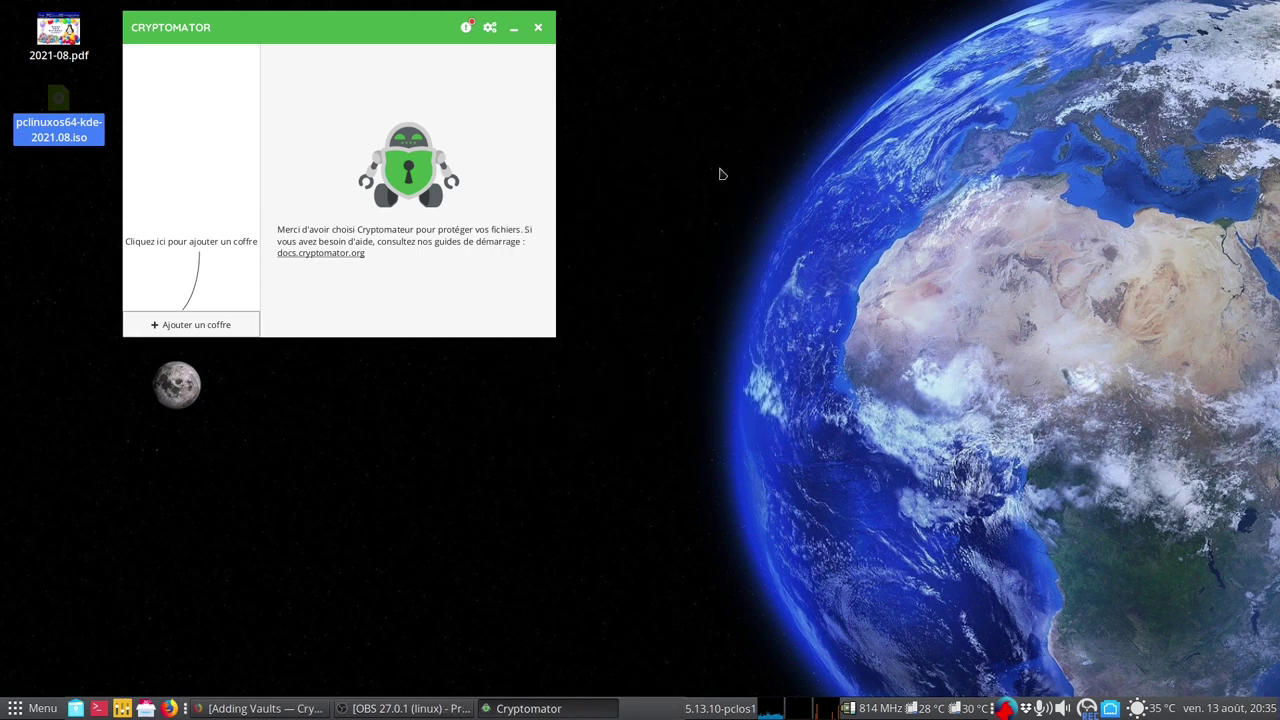
# Restore masterkey.cryptomator from the Corbeille and close the file manager
pyautogui.click(75, 708)
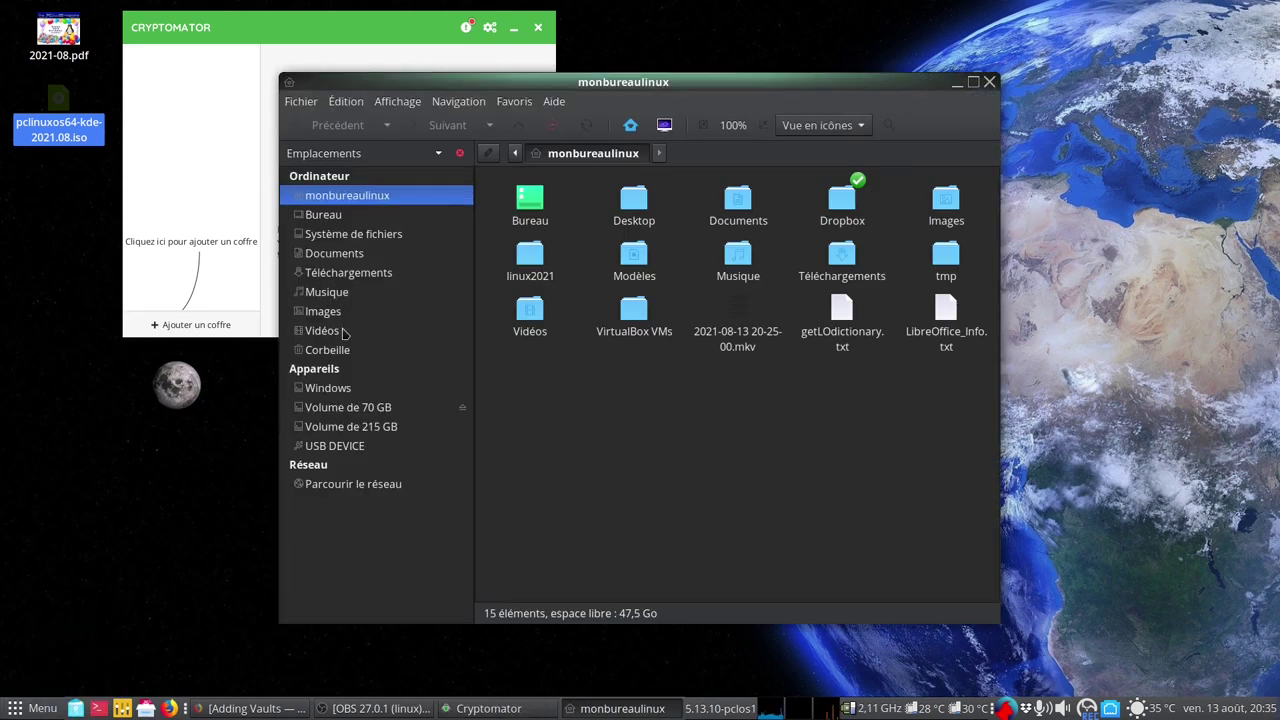
pyautogui.click(330, 350)
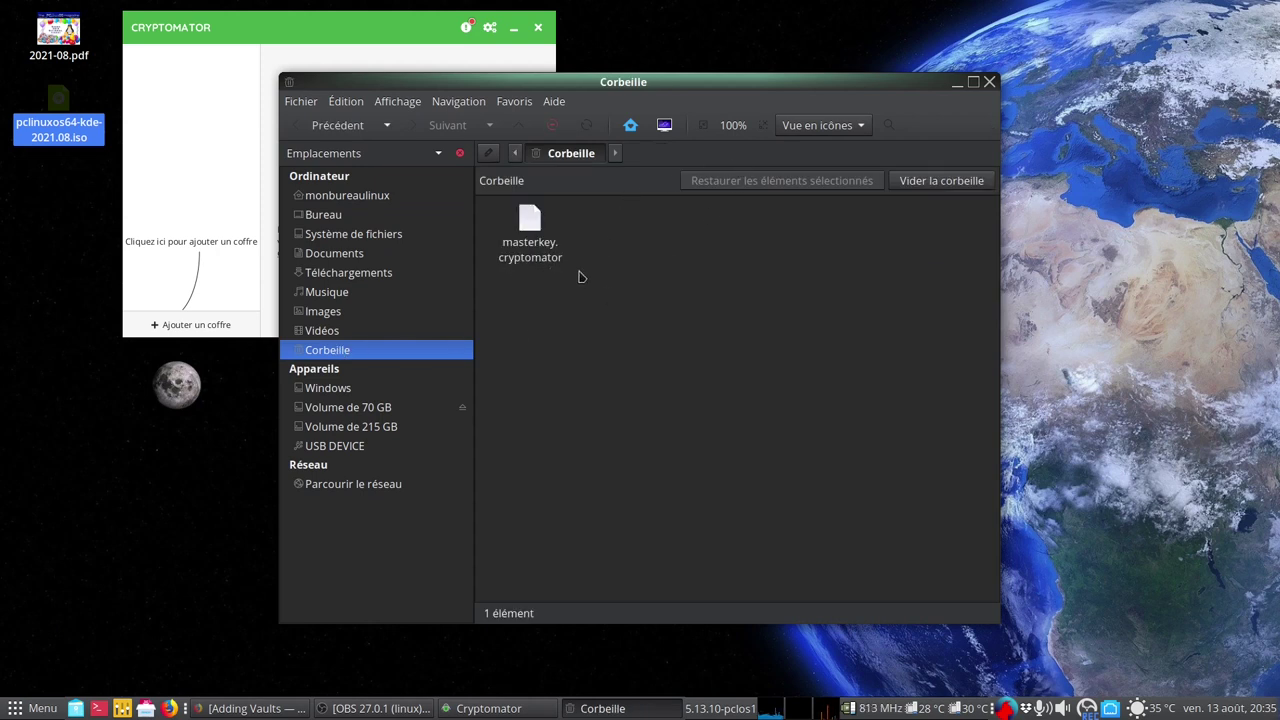
pyautogui.moveTo(613, 281); pyautogui.dragTo(498, 208)
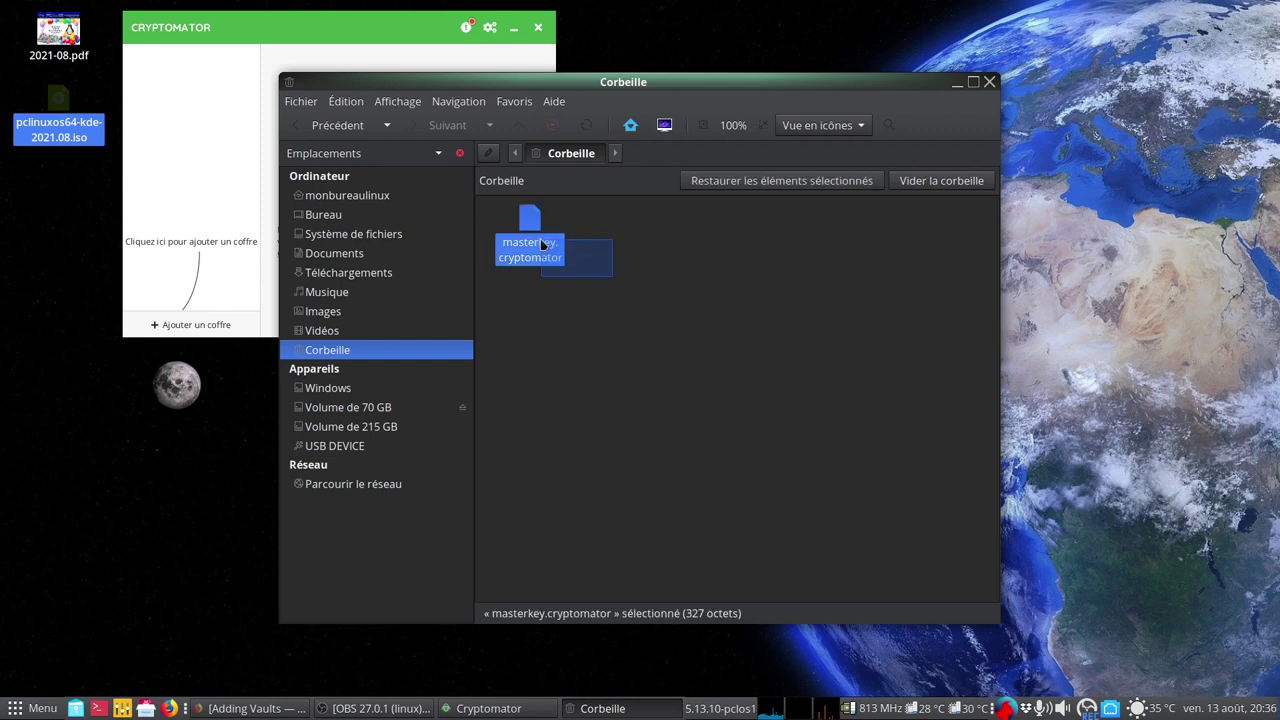
pyautogui.click(802, 180)
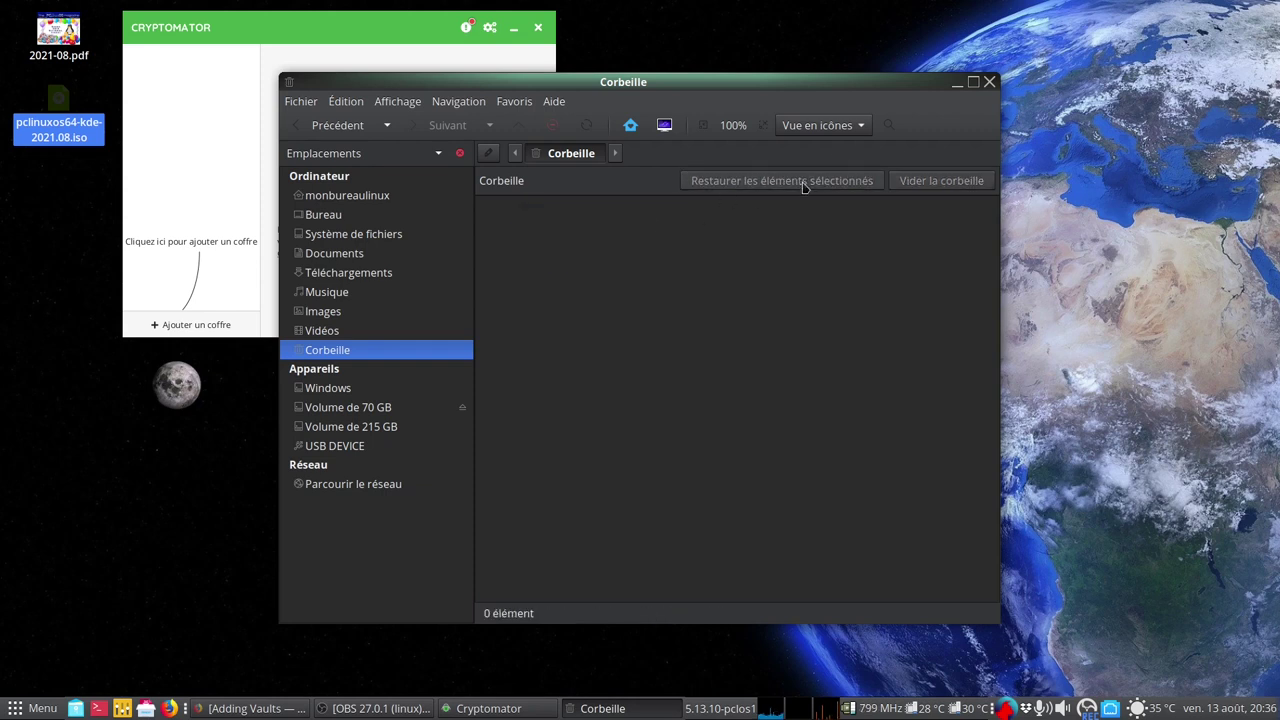
pyautogui.click(989, 82)
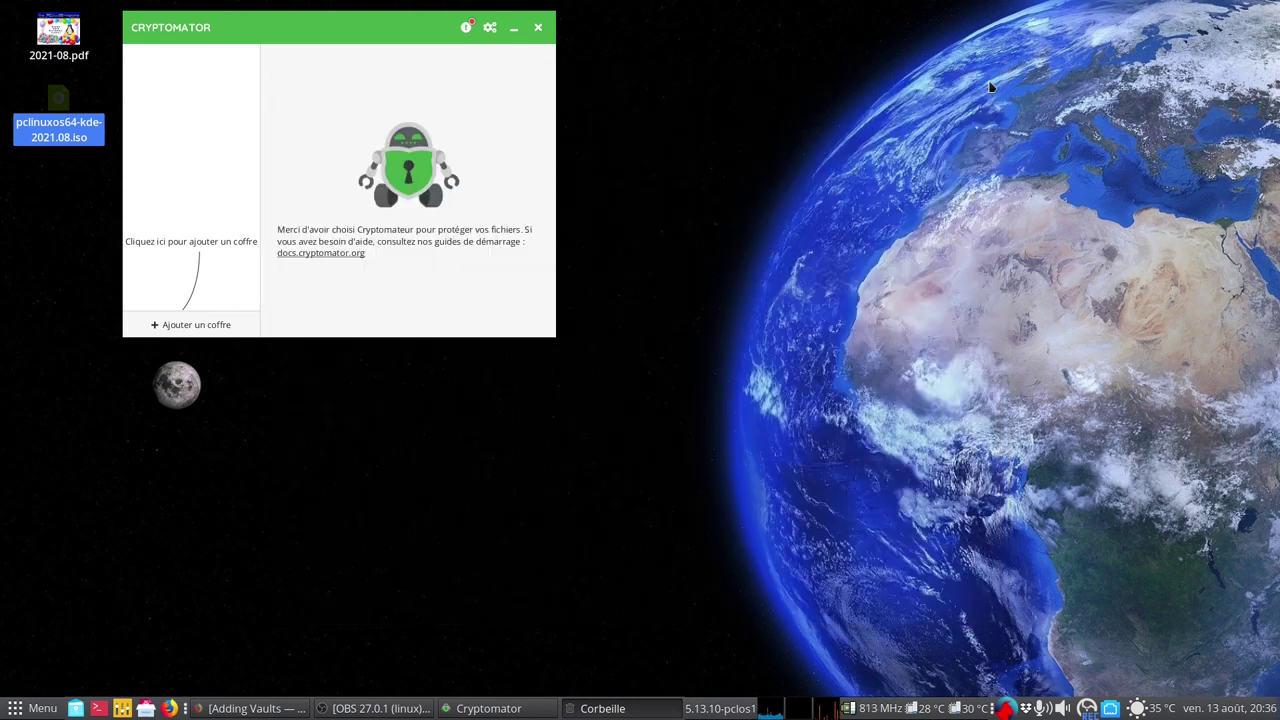
# Re-add linux2021 as an existing vault using the recent masterkey.cryptomator file
pyautogui.click(196, 324)
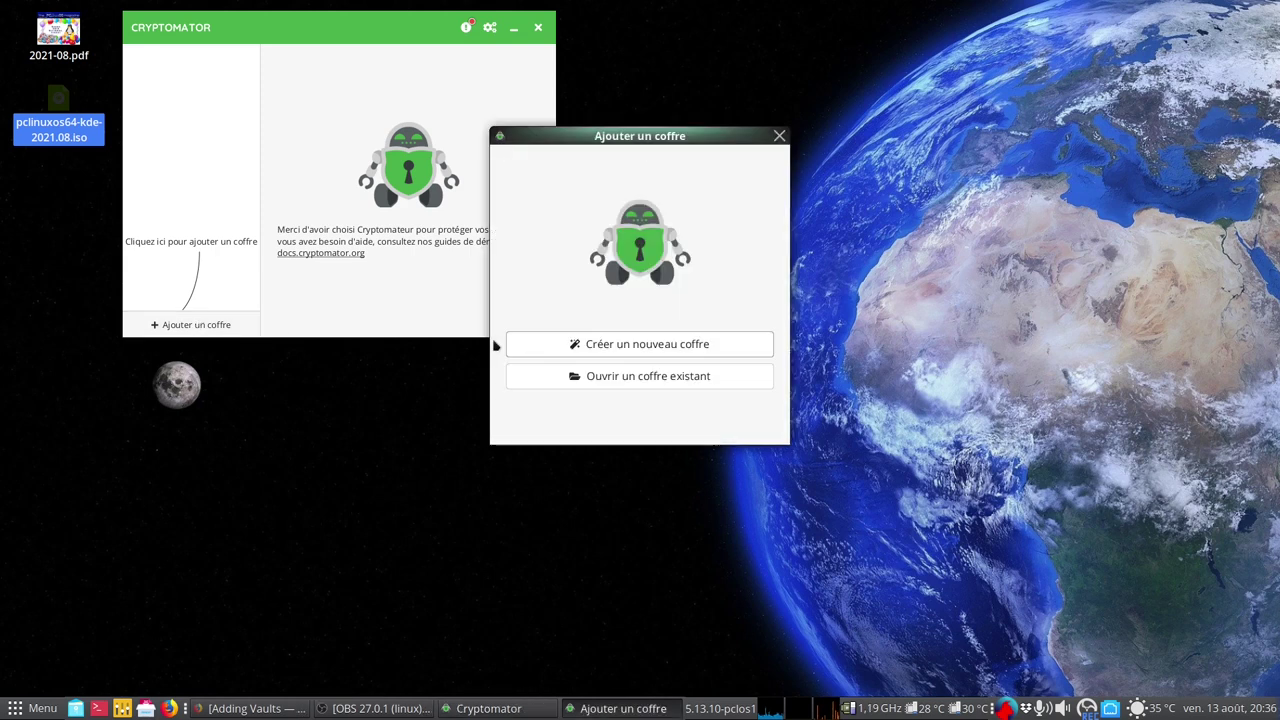
pyautogui.click(637, 380)
pyautogui.click(728, 422)
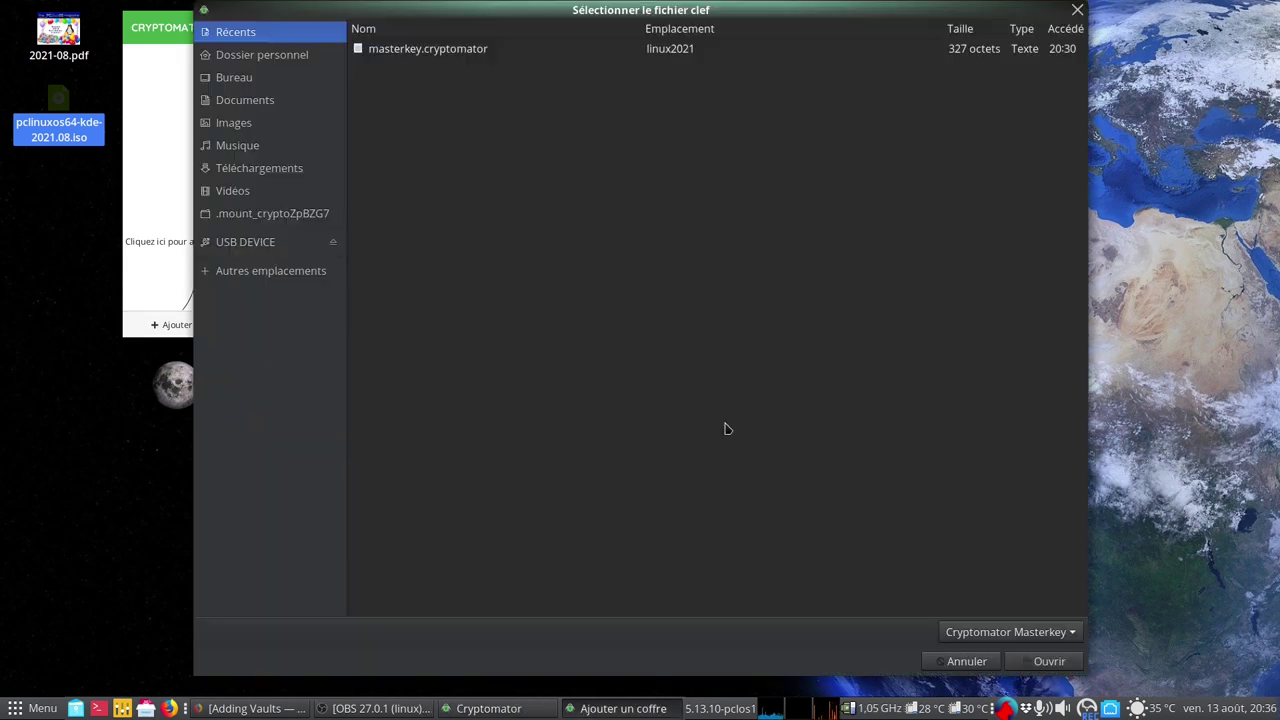
pyautogui.click(425, 50)
pyautogui.click(1047, 661)
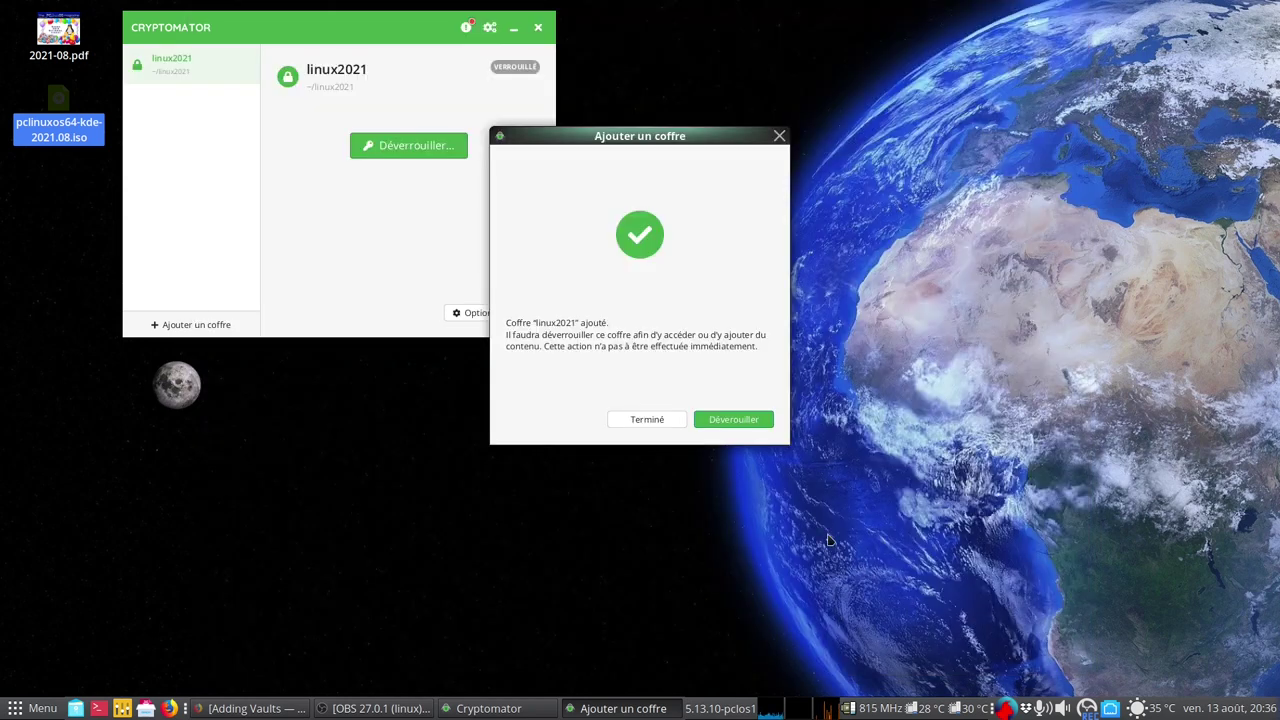
# Unlock linux2021 with the vault password and reveal its drive's files
pyautogui.click(722, 420)
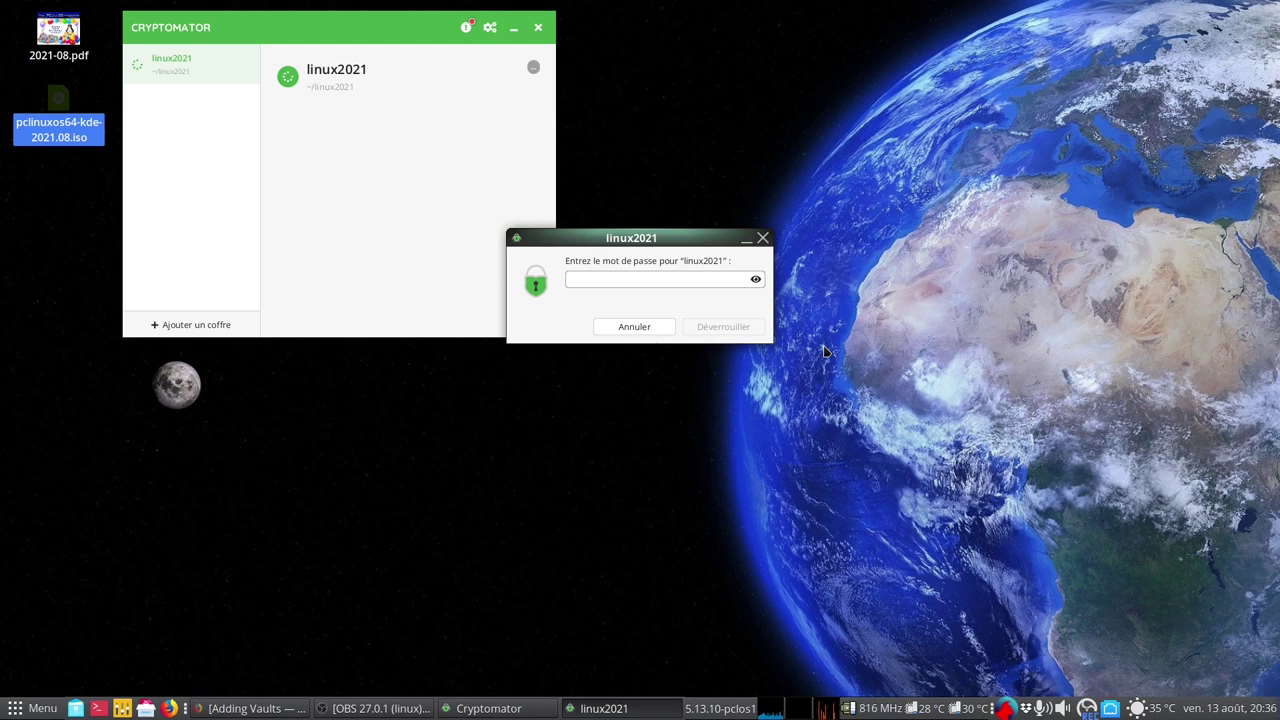
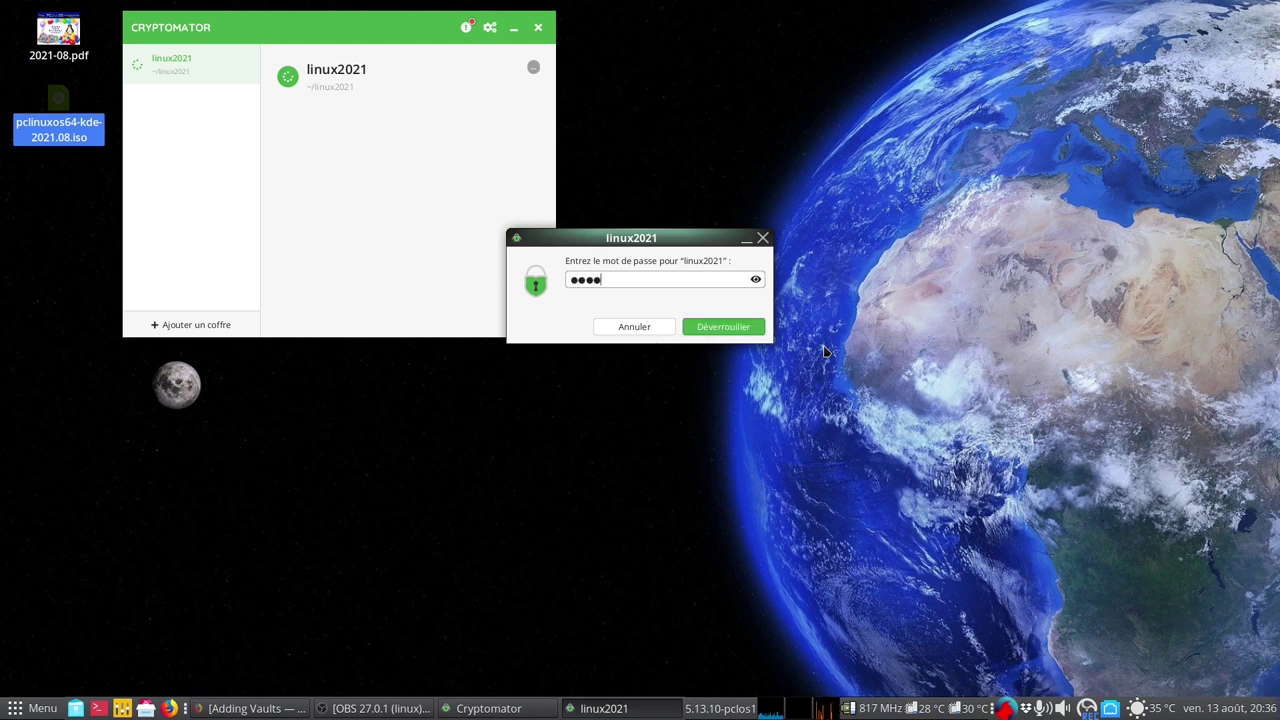
pyautogui.press('Return')
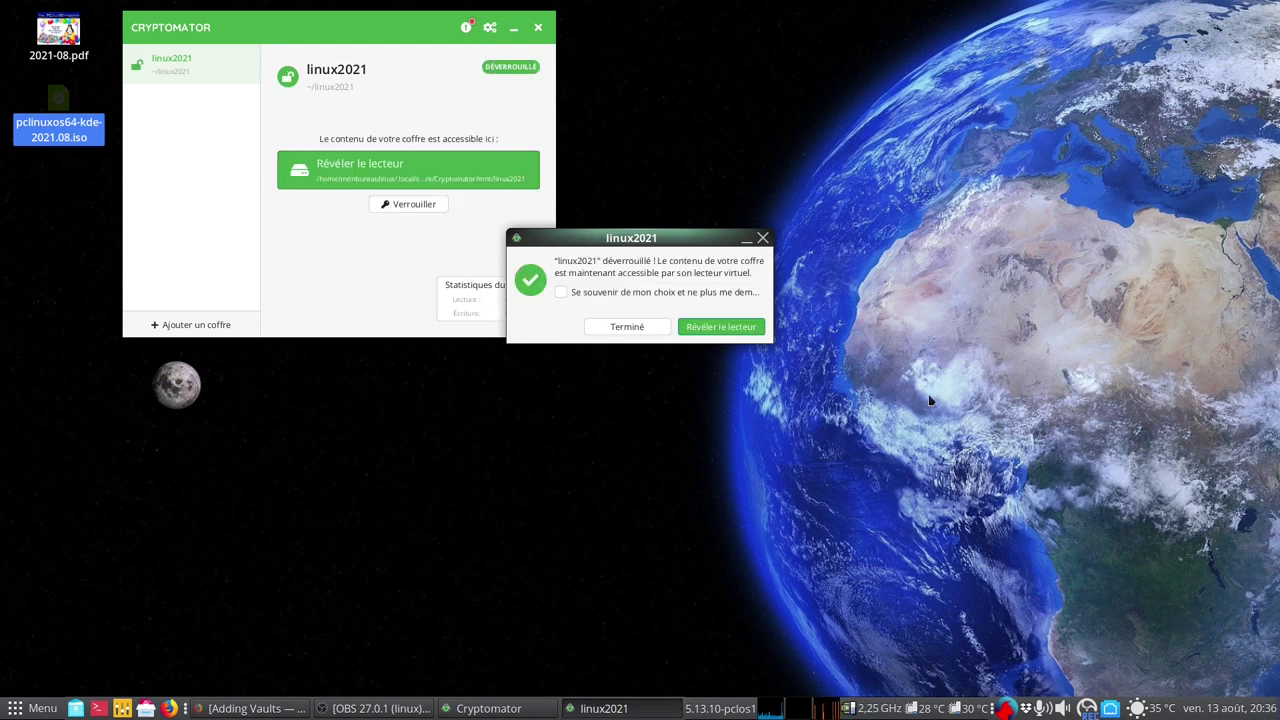
pyautogui.click(722, 327)
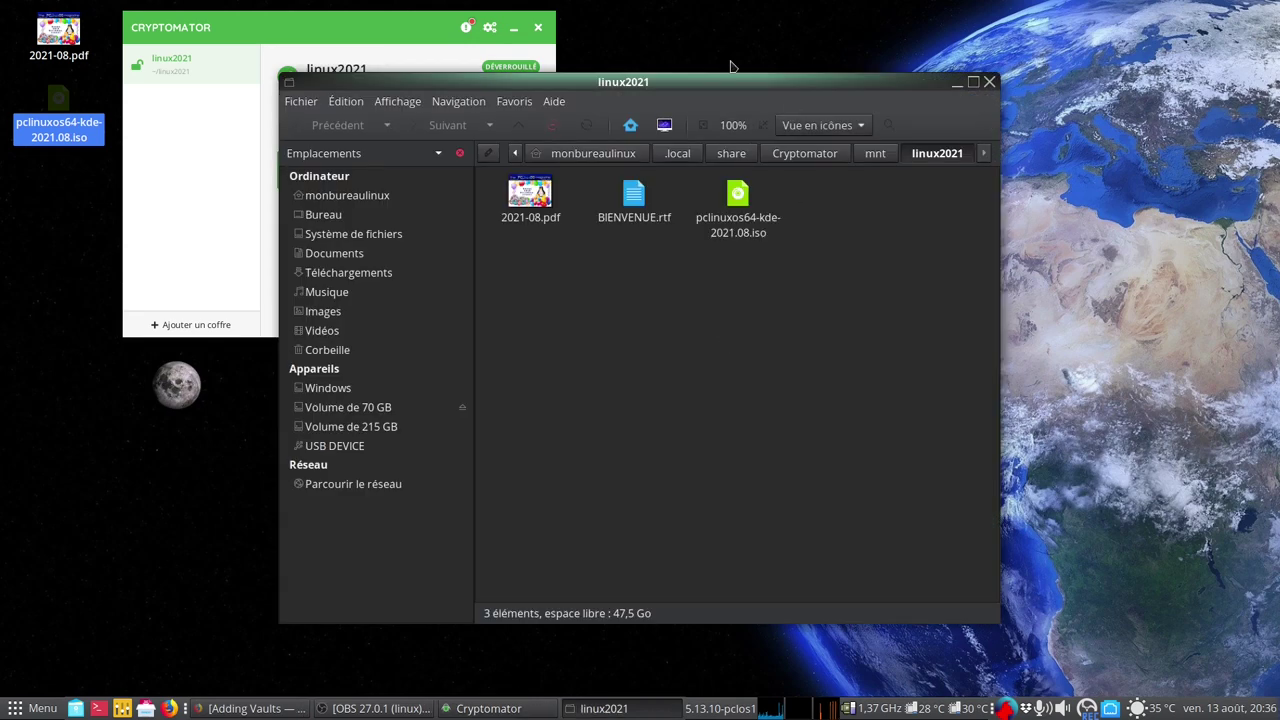
# Shift the vault windows aside and open the encrypted linux2021 folder in a new Caja window
pyautogui.moveTo(722, 86); pyautogui.dragTo(985, 82)
pyautogui.moveTo(423, 37); pyautogui.dragTo(397, 91)
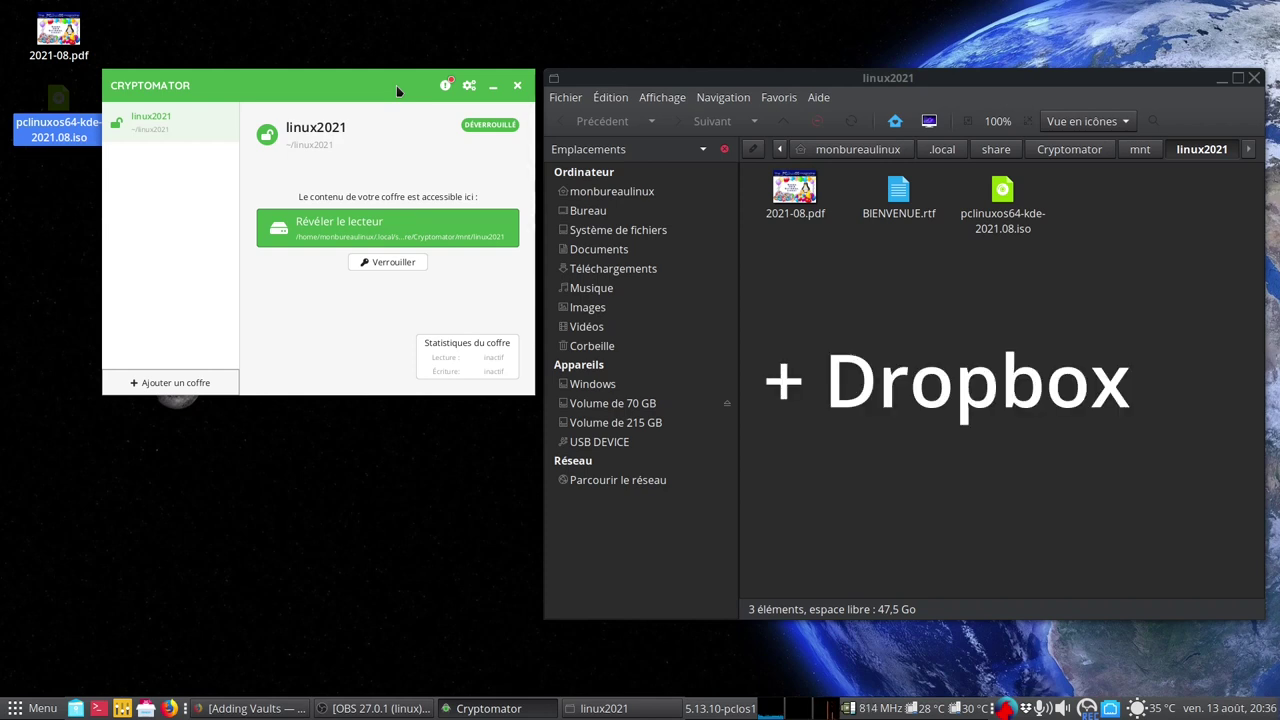
pyautogui.click(75, 708)
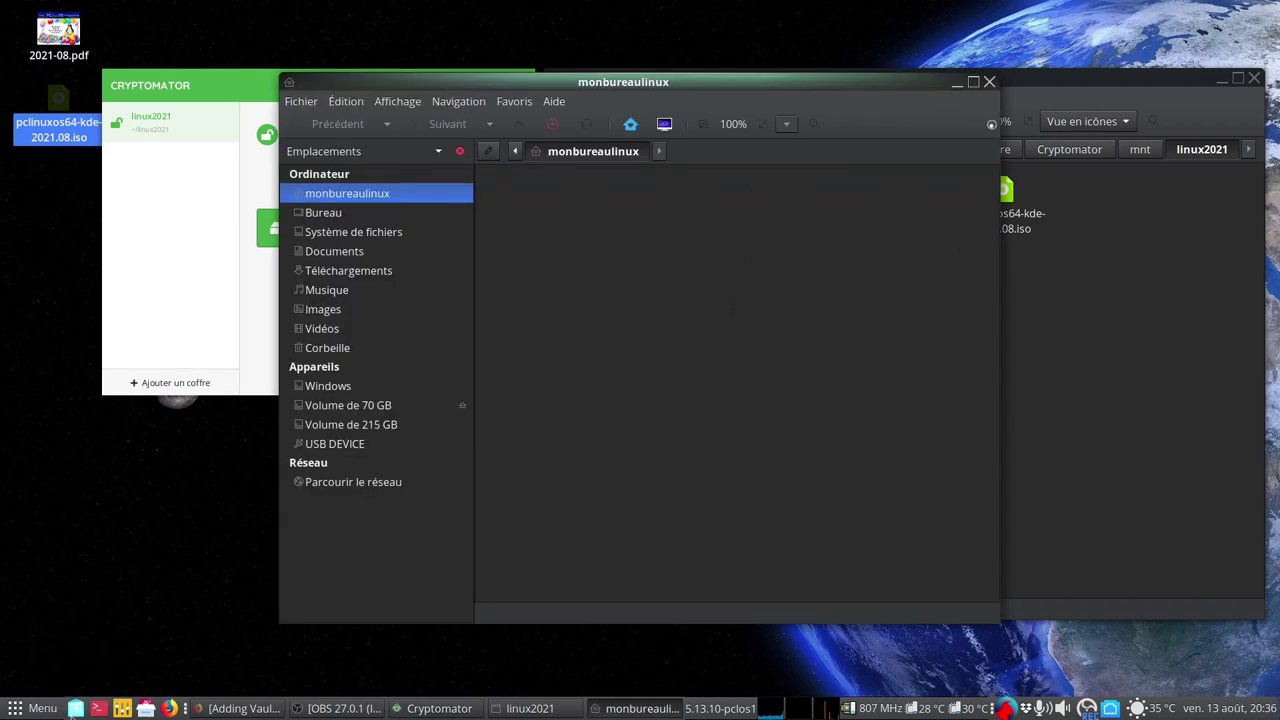
pyautogui.doubleClick(528, 263)
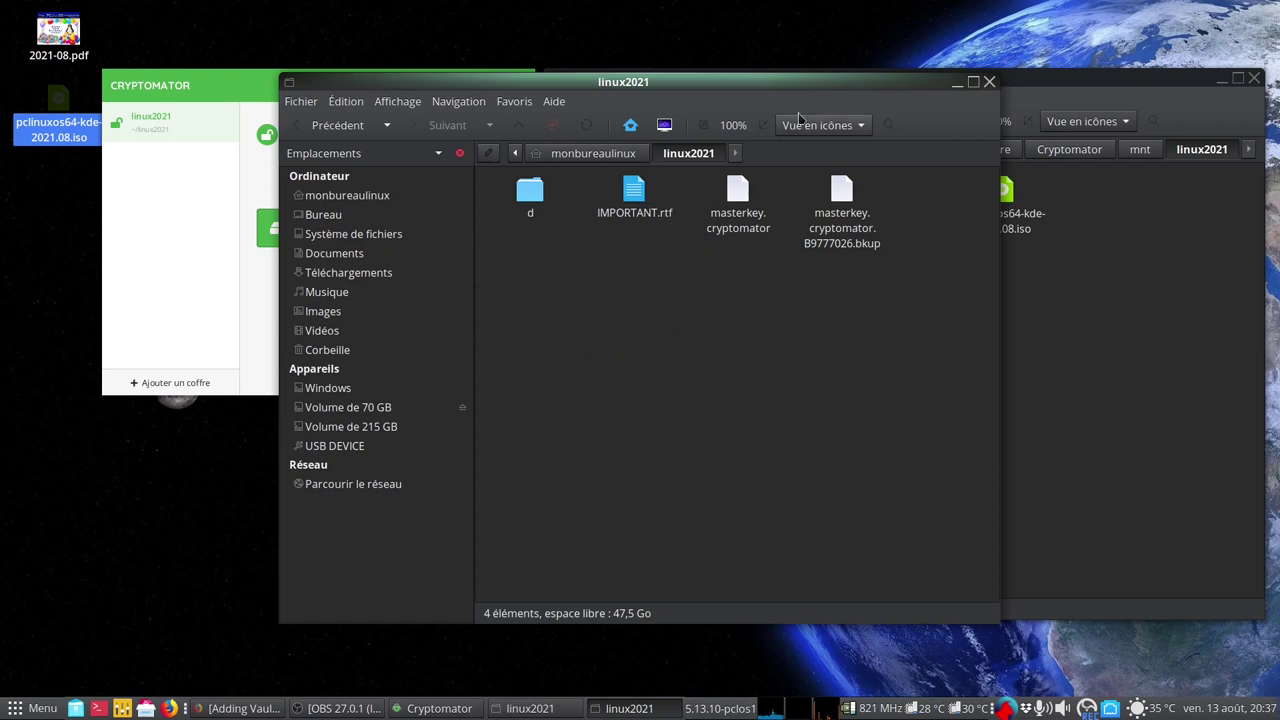
# Inspect the linux2021 masterkey files, then close that folder window
pyautogui.moveTo(806, 84)
pyautogui.mouseDown()
pyautogui.moveTo(711, 112)
pyautogui.moveTo(707, 128)
pyautogui.moveTo(677, 86)
pyautogui.moveTo(803, 97)
pyautogui.mouseUp()
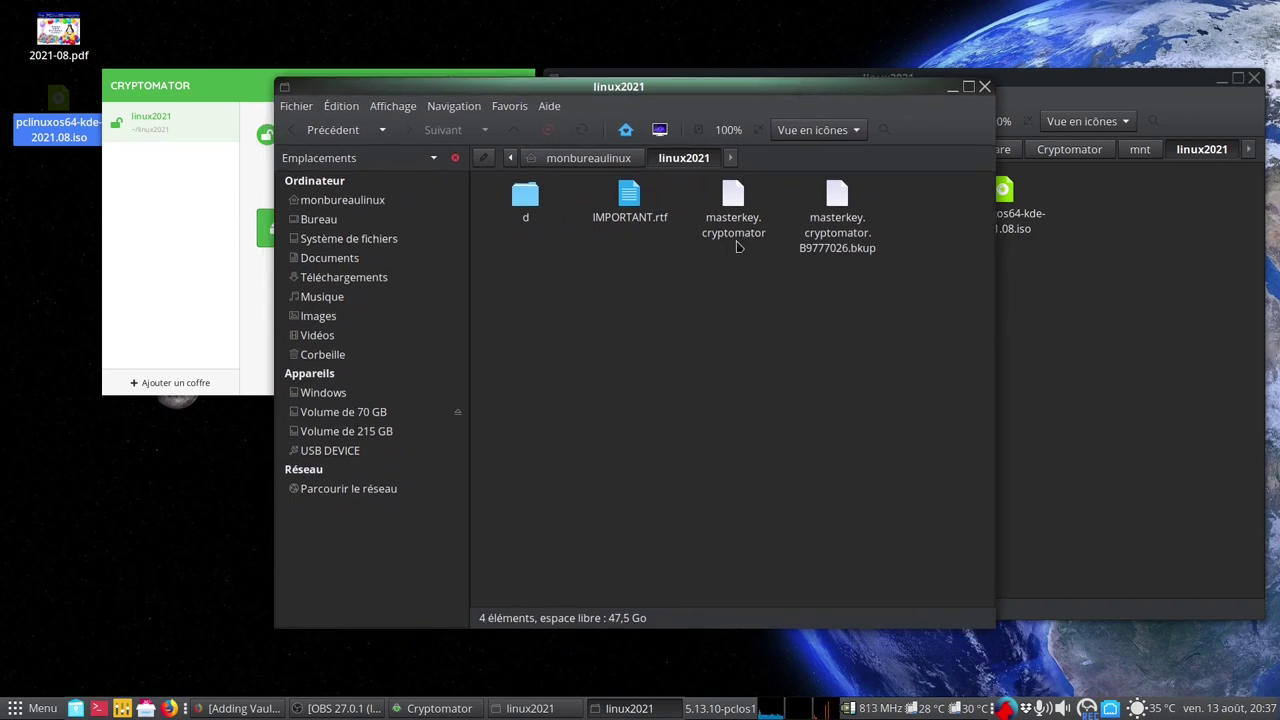
pyautogui.click(984, 86)
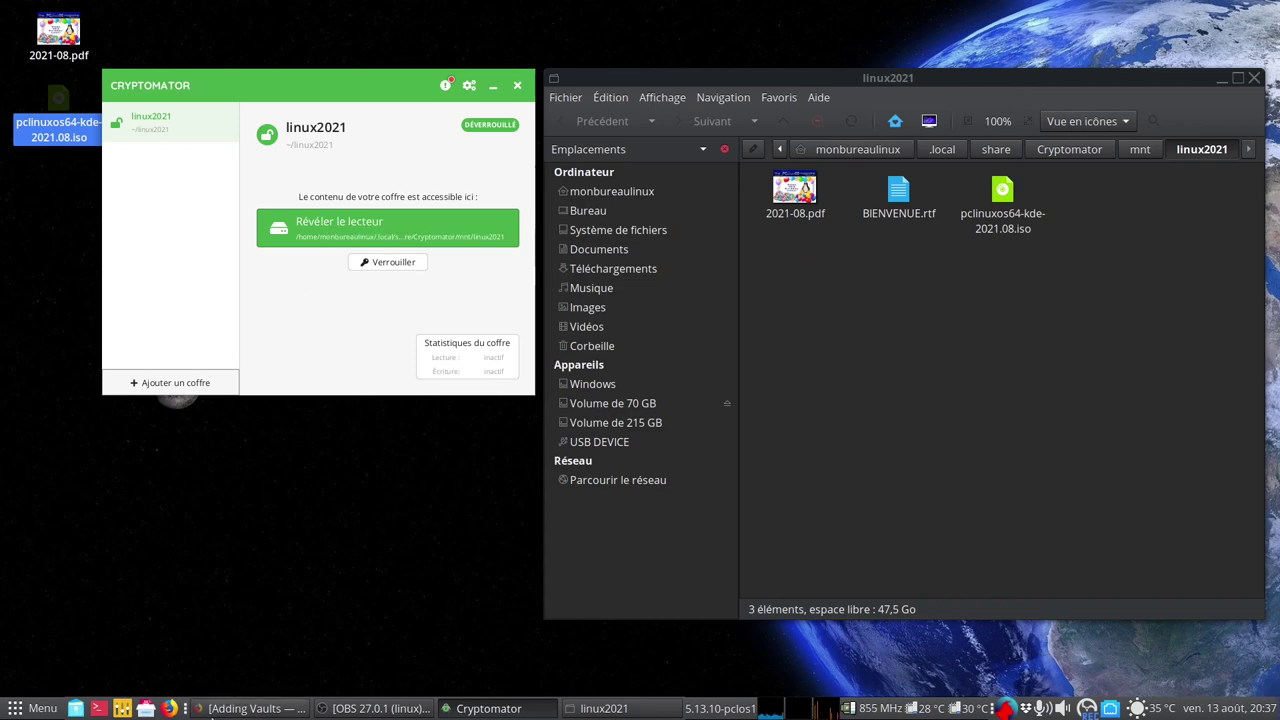
pyautogui.hotkey('alt', 'Tab')
# Navigate Firefox's first tab to the cryptomator.org homepage headed 'Put a lock on your cloud'
pyautogui.scroll(10, 748, 474)
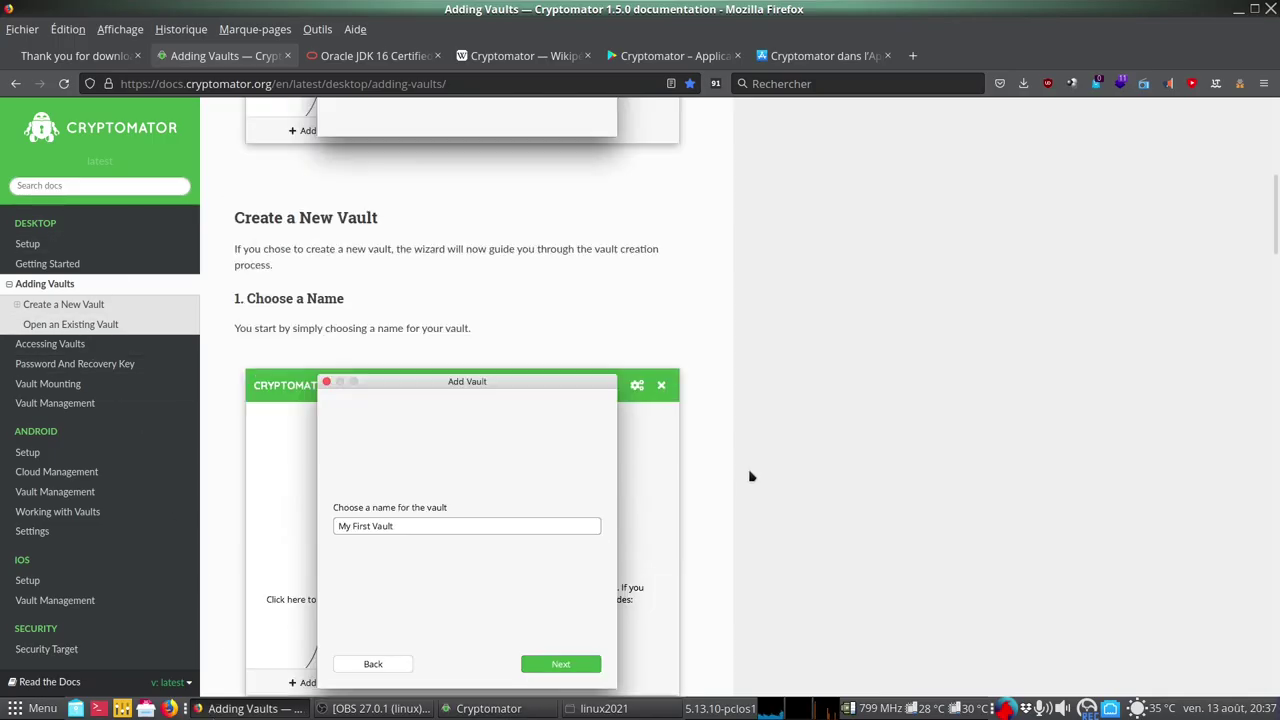
pyautogui.click(60, 125)
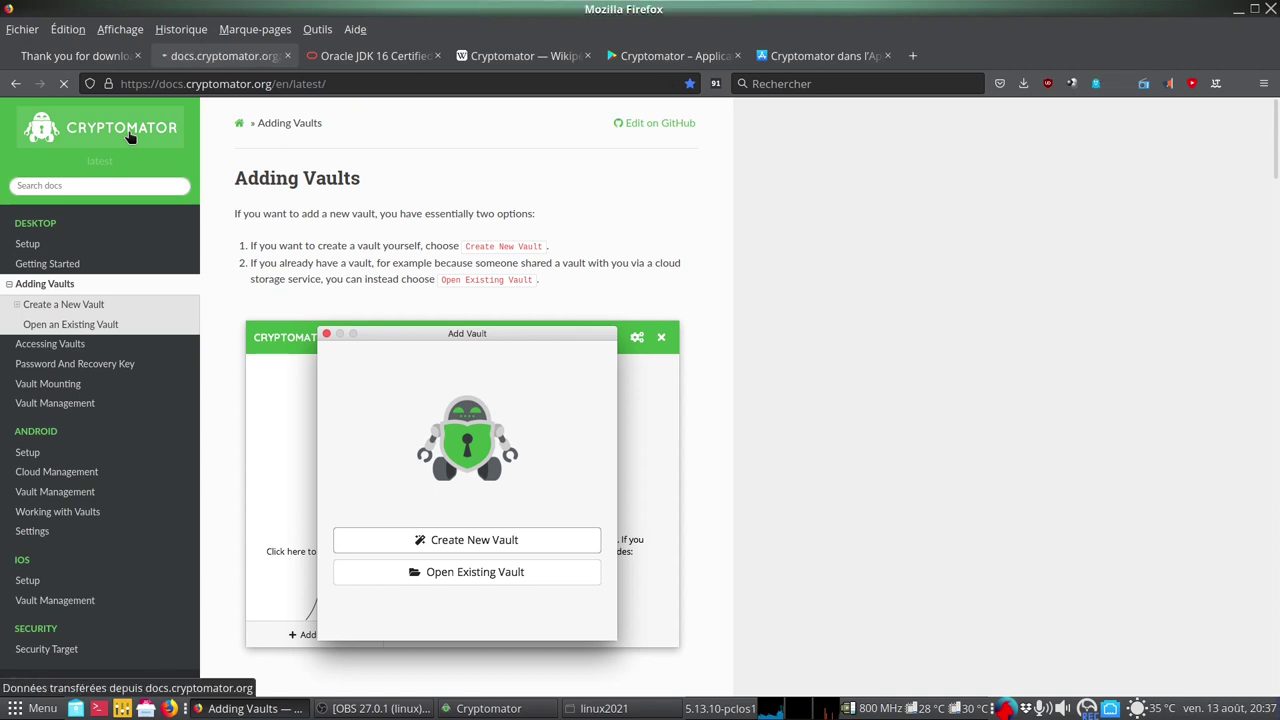
pyautogui.click(95, 60)
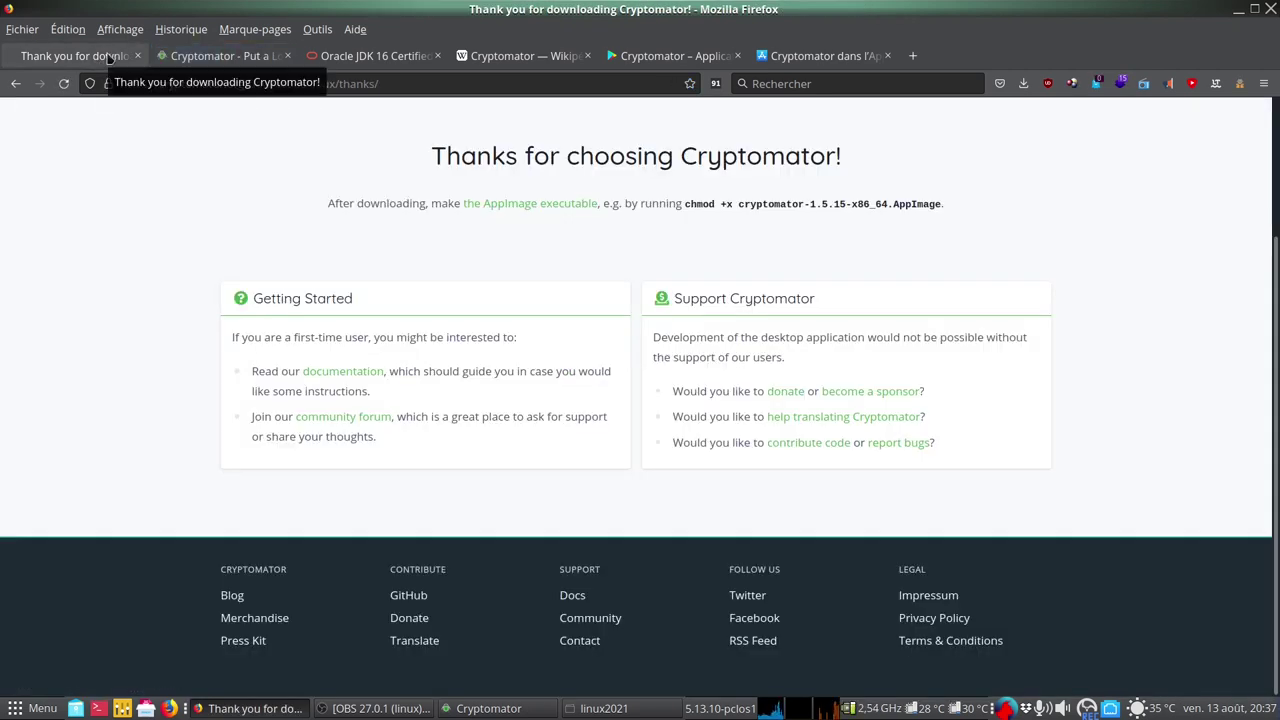
pyautogui.scroll(3, 120, 157)
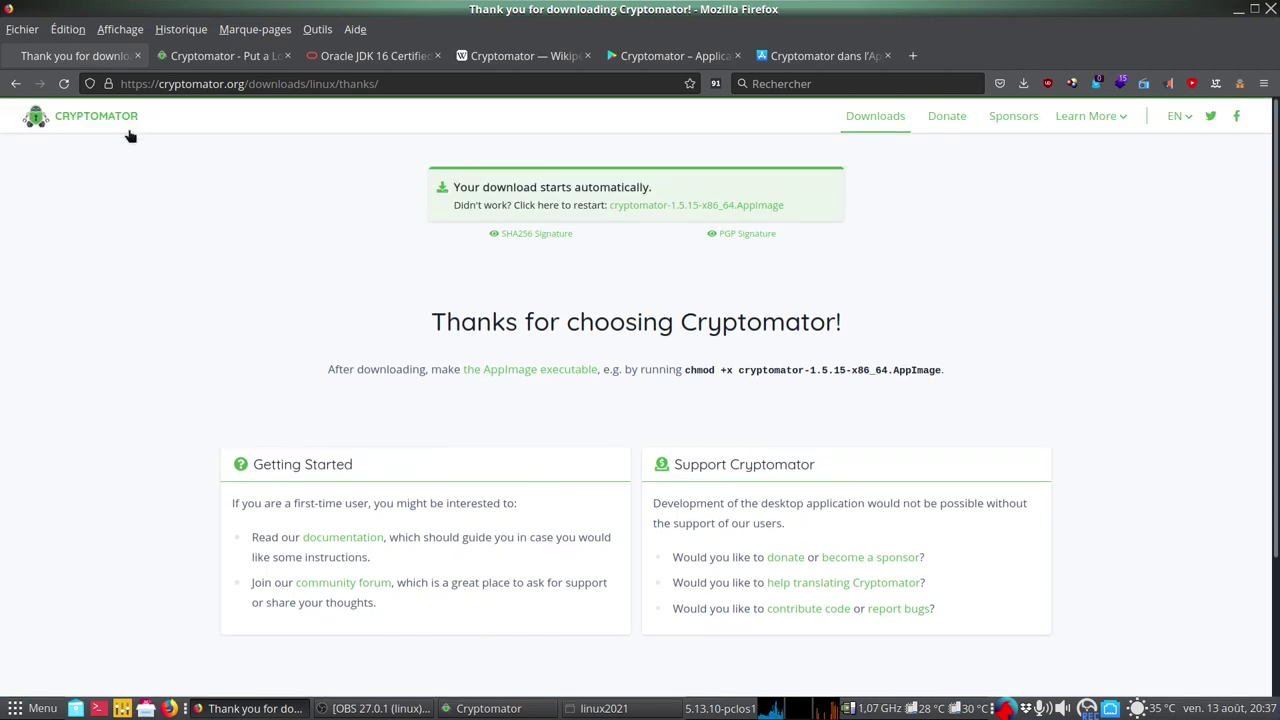
pyautogui.click(120, 125)
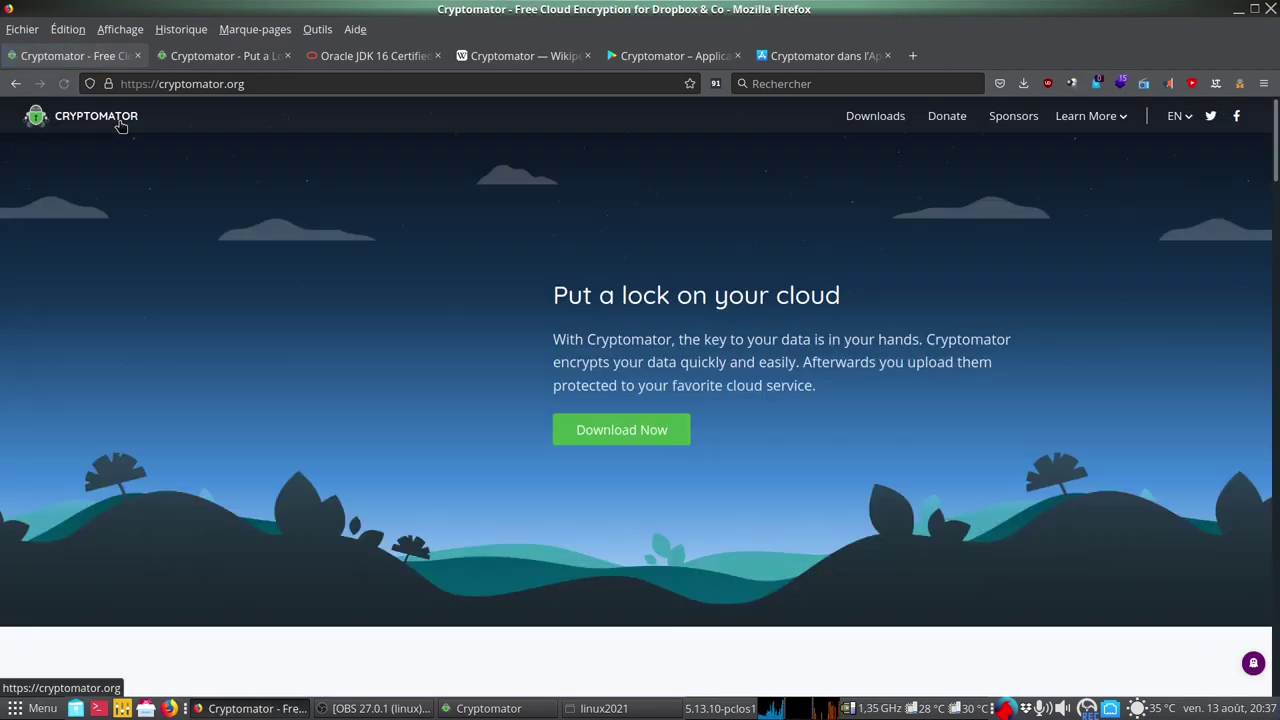